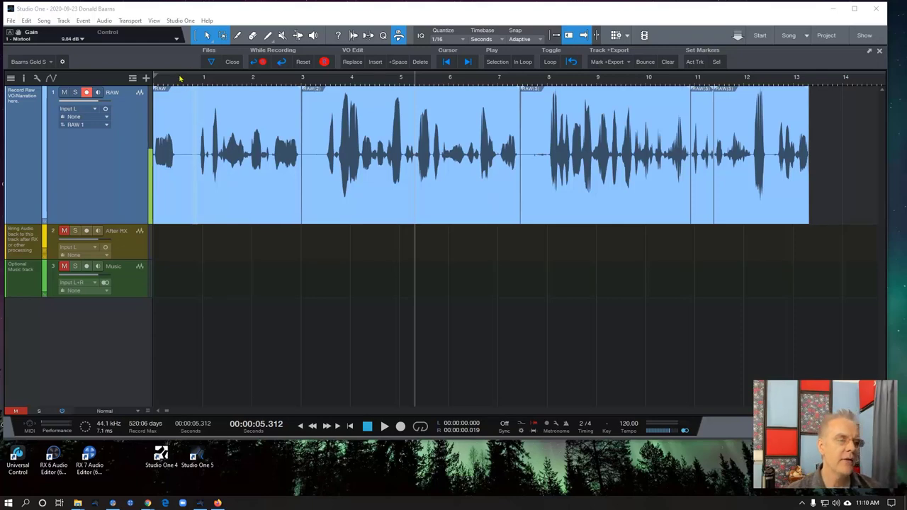
# Add a mono audio track directly below the RAW track
pyautogui.press('e')
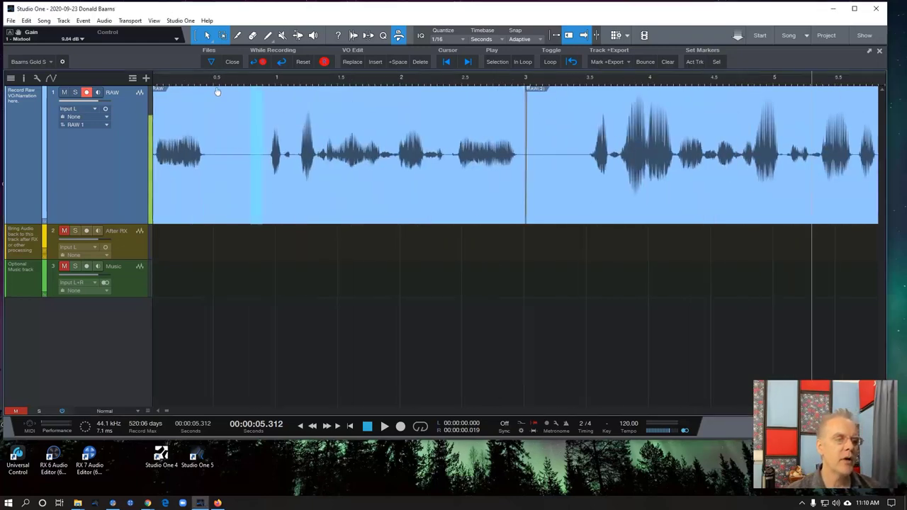
pyautogui.rightClick(259, 190)
pyautogui.click(272, 205)
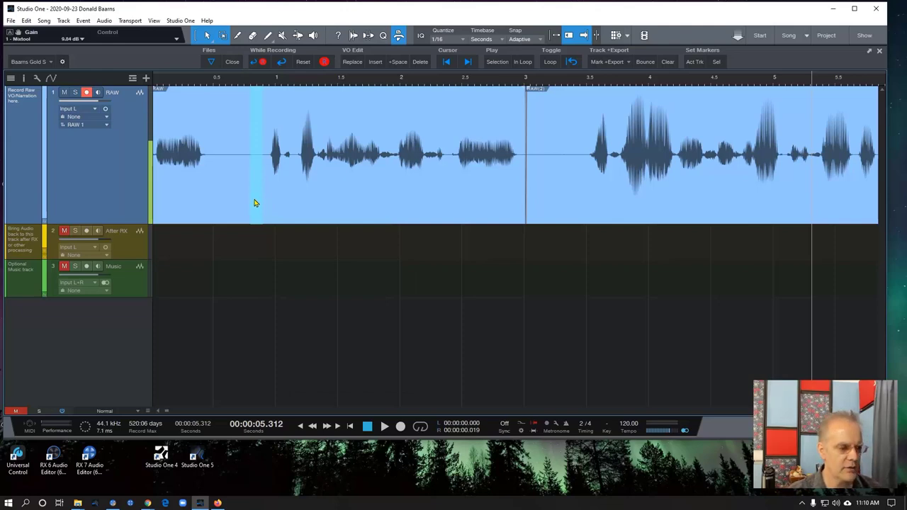
pyautogui.rightClick(88, 338)
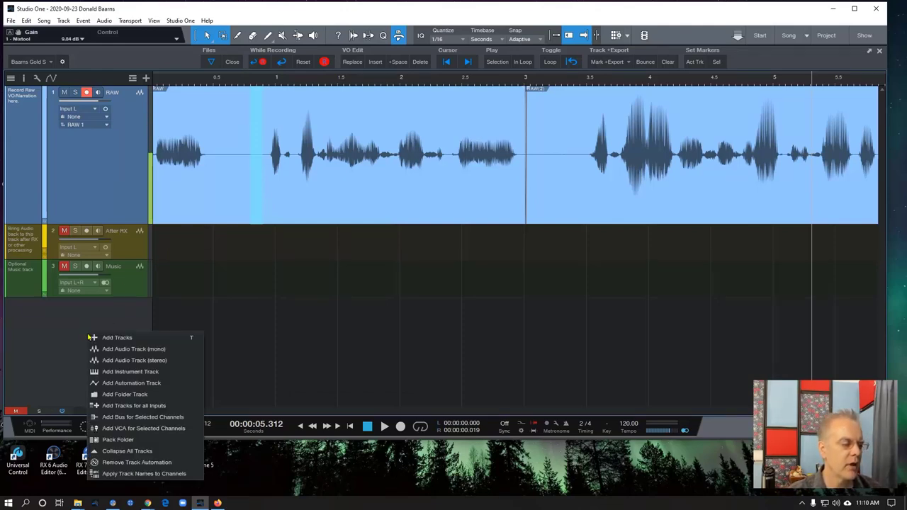
pyautogui.click(108, 349)
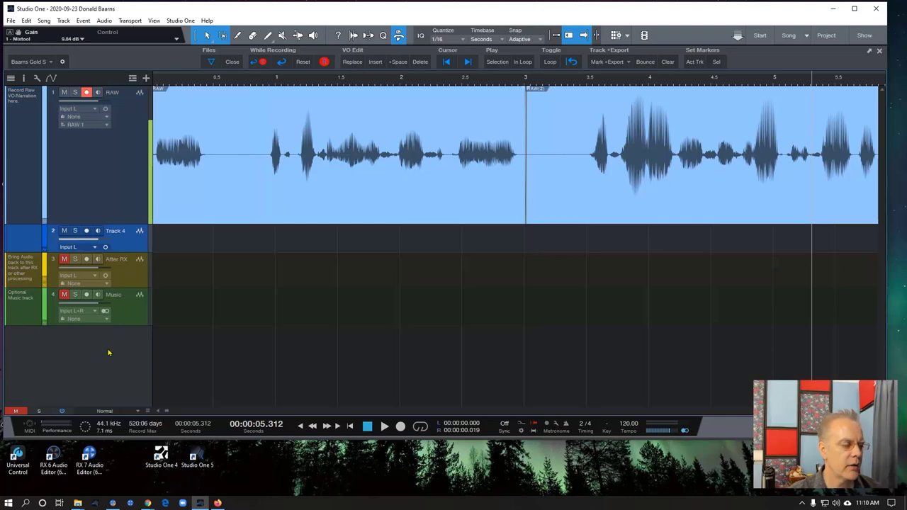
# Rename the new mono track RoomTone Exact and increase its height
pyautogui.doubleClick(116, 236)
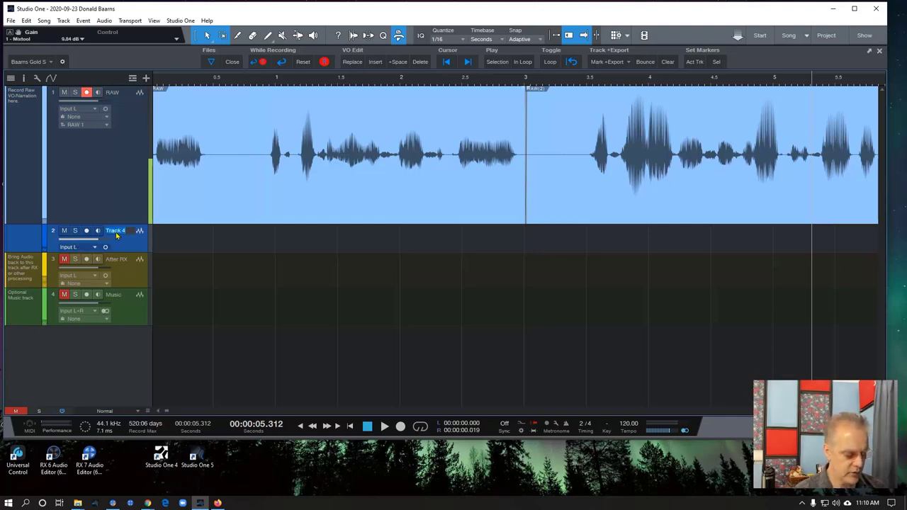
pyautogui.write('Foom')
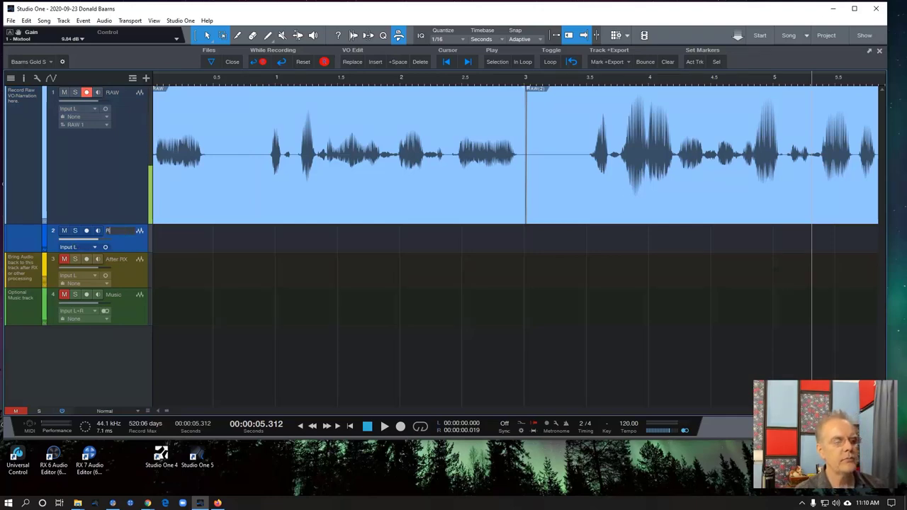
pyautogui.write('Tone E')
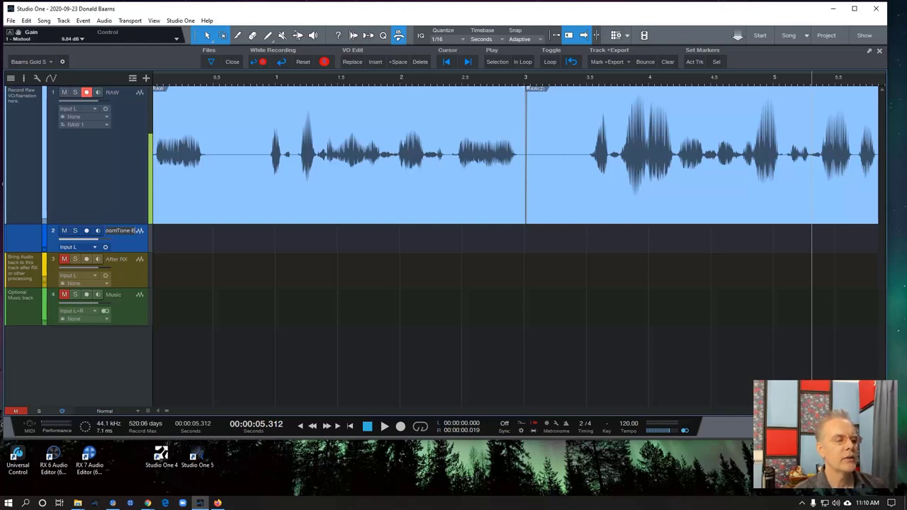
pyautogui.write('xact')
pyautogui.press('Return')
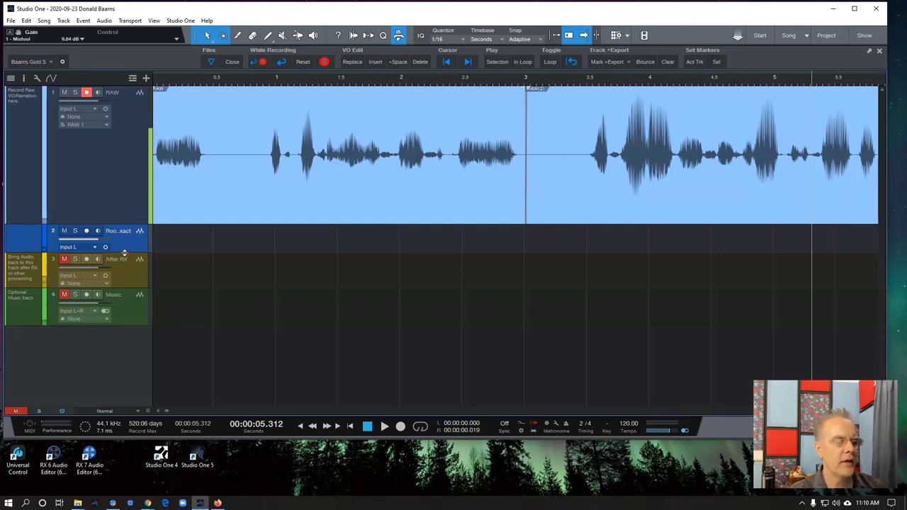
pyautogui.moveTo(125, 254); pyautogui.dragTo(125, 308)
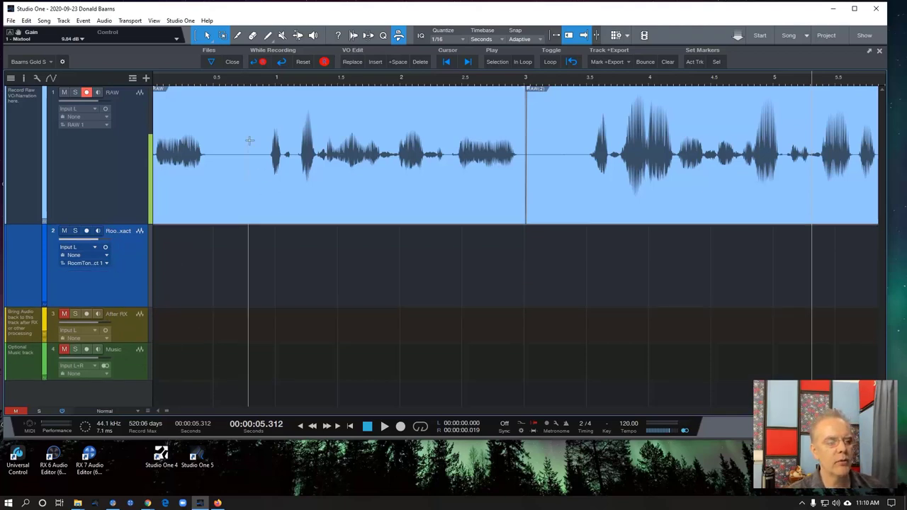
# Copy about 0.14 s of silence before the 1-second mark in RAW to the RoomTone Exact track and place it at time zero
pyautogui.moveTo(253, 132); pyautogui.dragTo(267, 133)
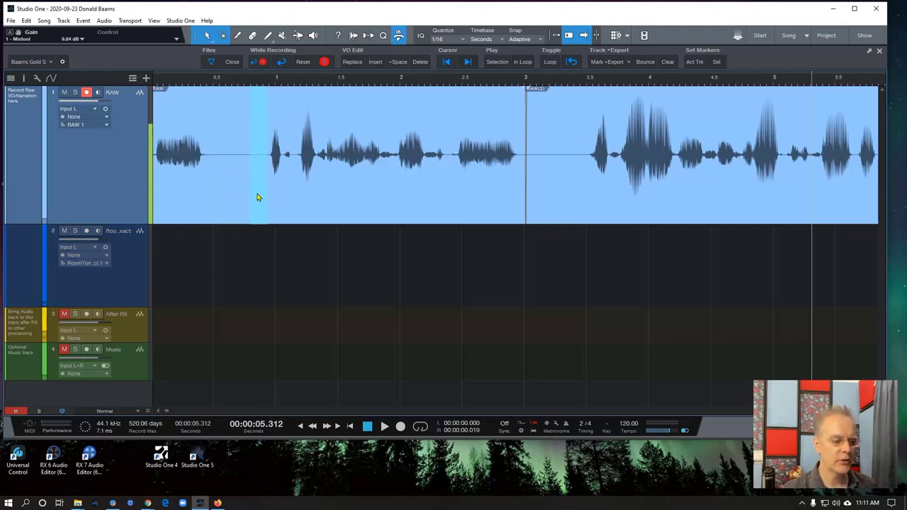
pyautogui.moveTo(257, 197); pyautogui.dragTo(257, 288)
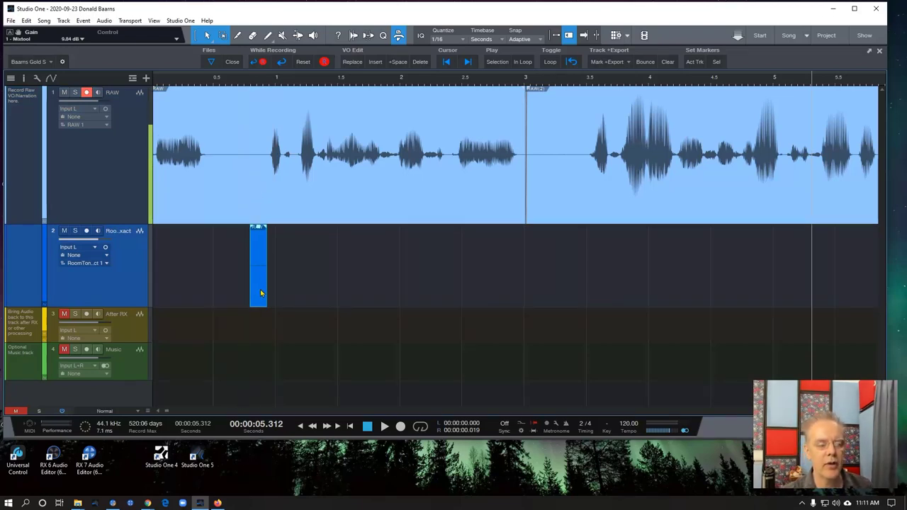
pyautogui.moveTo(260, 295); pyautogui.dragTo(157, 298)
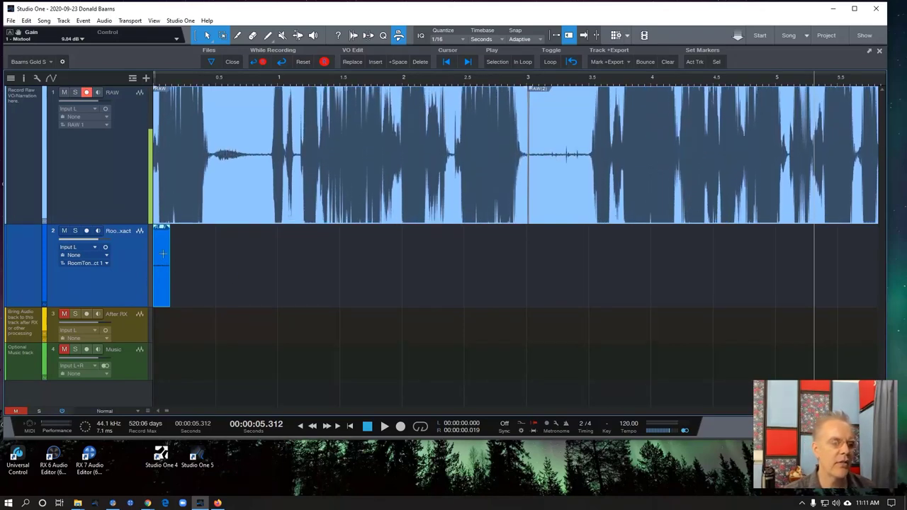
# Duplicate the short room tone clip eight times end to end on the RoomTone Exact track
pyautogui.moveTo(164, 79)
pyautogui.mouseDown()
pyautogui.moveTo(213, 101)
pyautogui.moveTo(216, 278)
pyautogui.mouseUp()
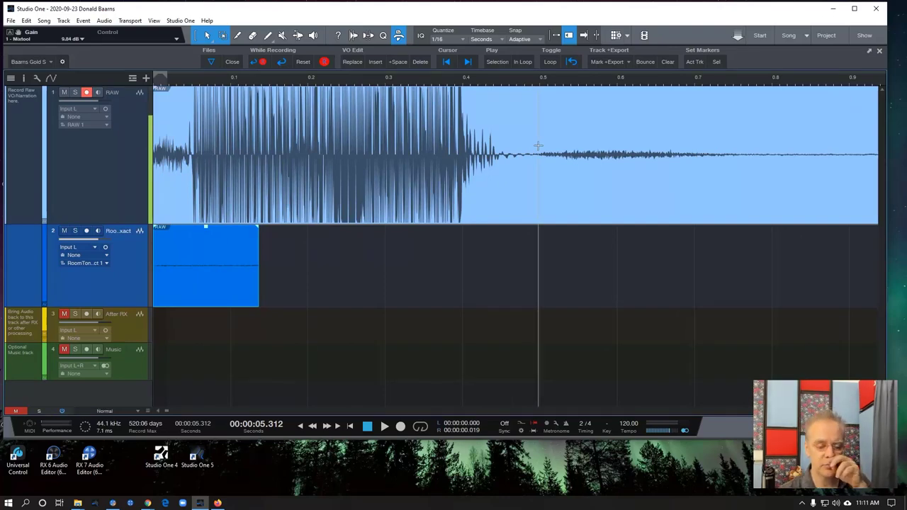
pyautogui.scroll(-5, 489, 83)
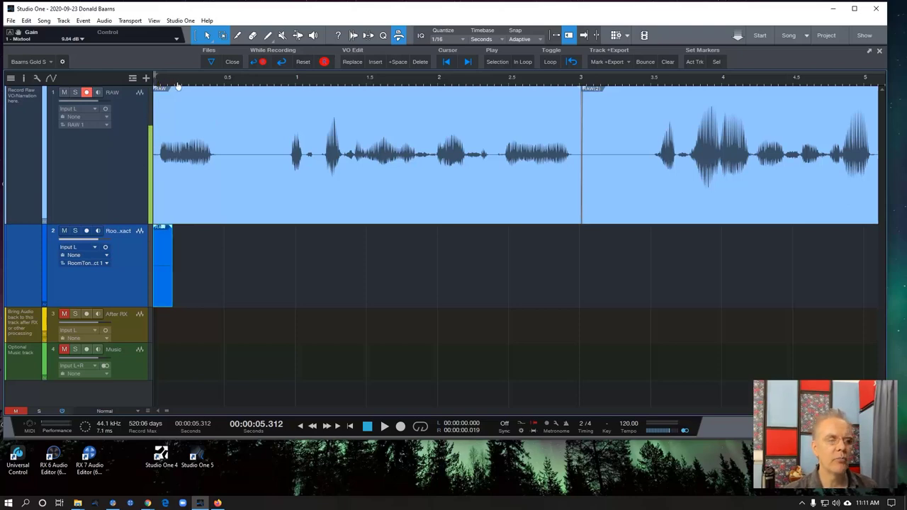
pyautogui.press('e')
pyautogui.press('e')
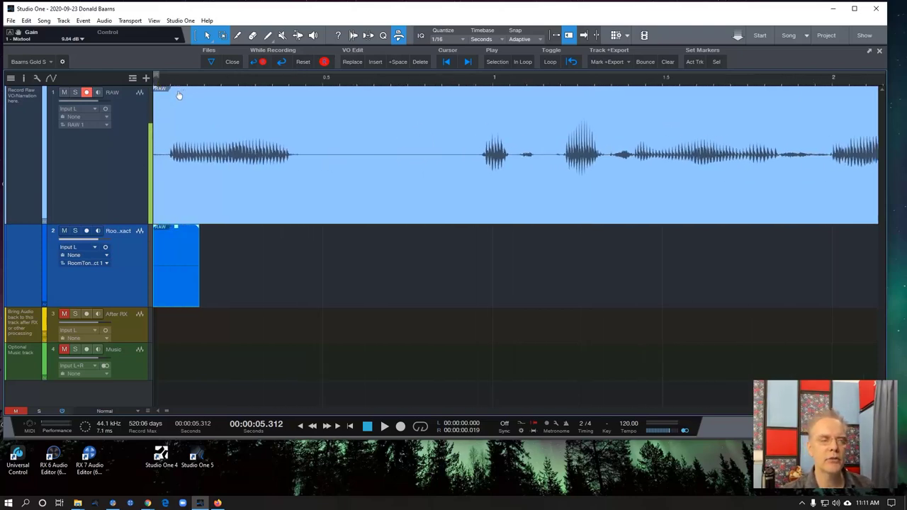
pyautogui.press('e')
pyautogui.press('e')
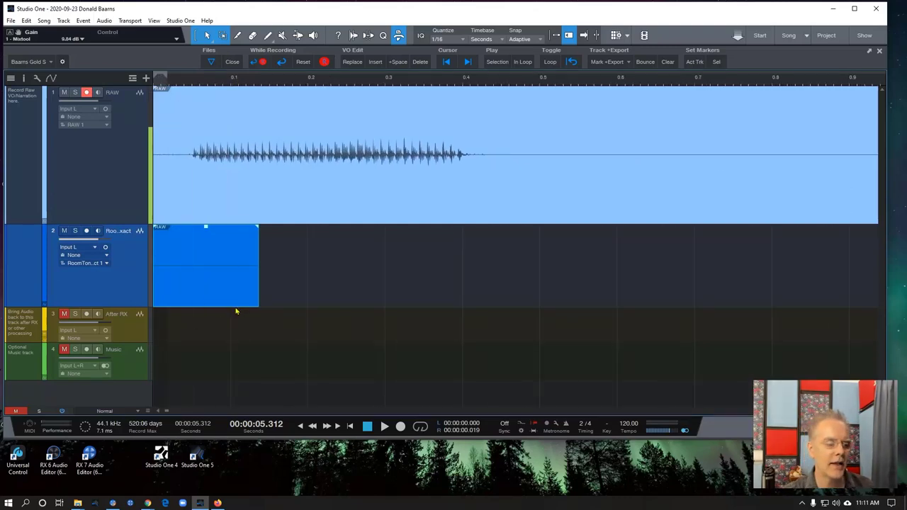
pyautogui.press('d')
pyautogui.press('d')
pyautogui.press('d')
pyautogui.press('d')
pyautogui.press('d')
pyautogui.press('d')
pyautogui.press('d')
pyautogui.press('d')
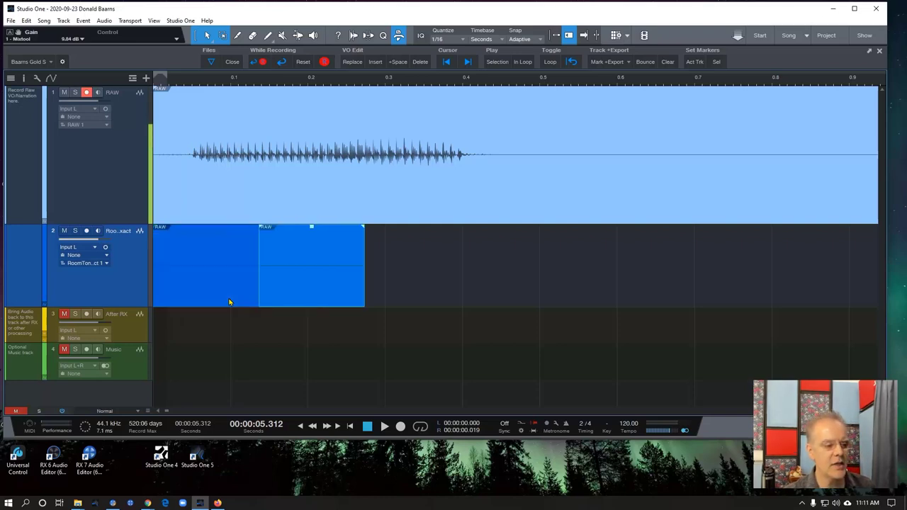
# Select all nine room tone clips and duplicate the group three times end to end
pyautogui.press('w')
pyautogui.press('w')
pyautogui.press('w')
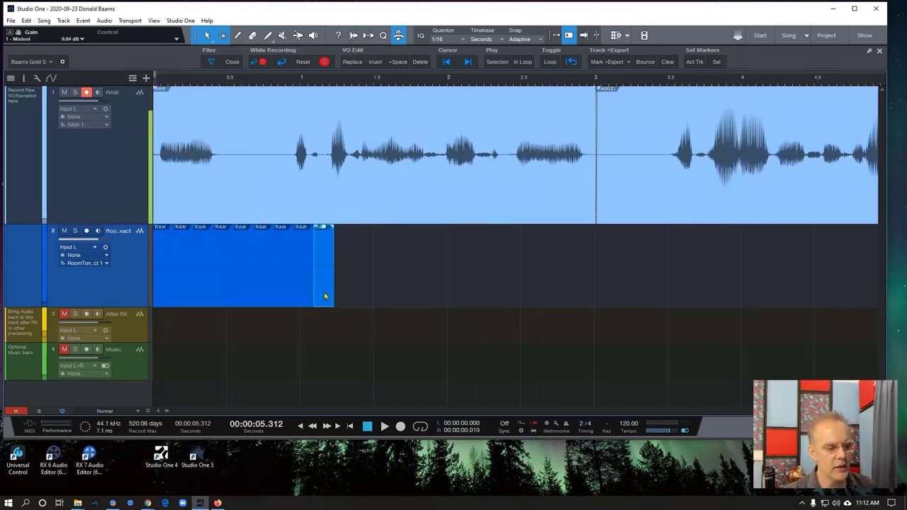
pyautogui.hotkey('ctrl', 'a')
pyautogui.press('d')
pyautogui.press('d')
pyautogui.press('d')
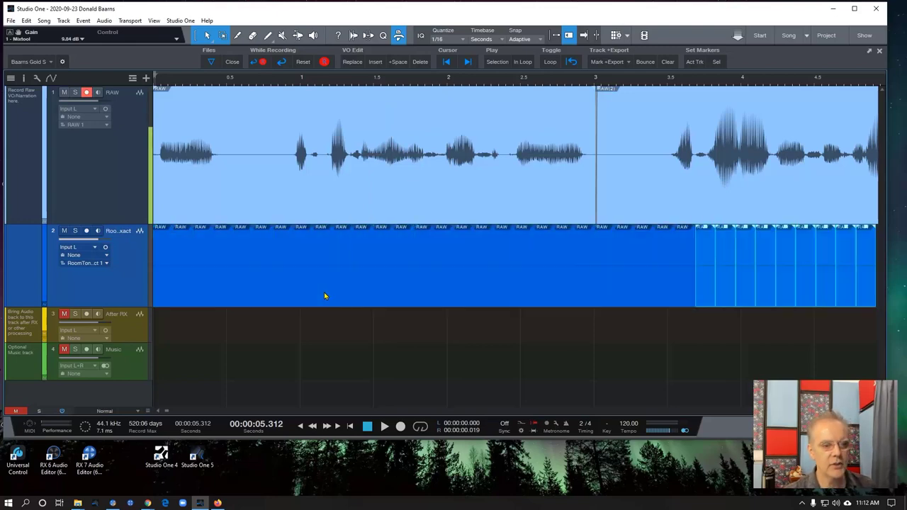
# Select every clip on the RoomTone Exact track and bounce them into one continuous clip
pyautogui.press('w')
pyautogui.press('w')
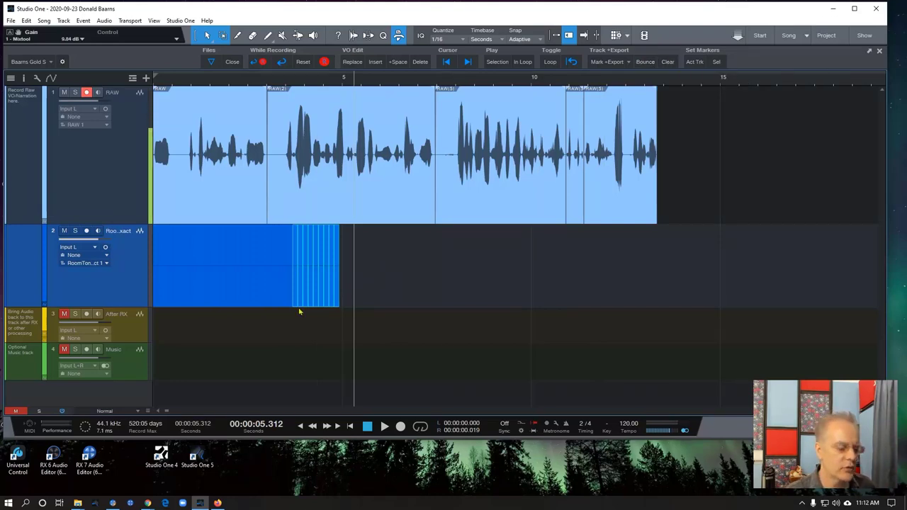
pyautogui.hotkey('ctrl', 'b')
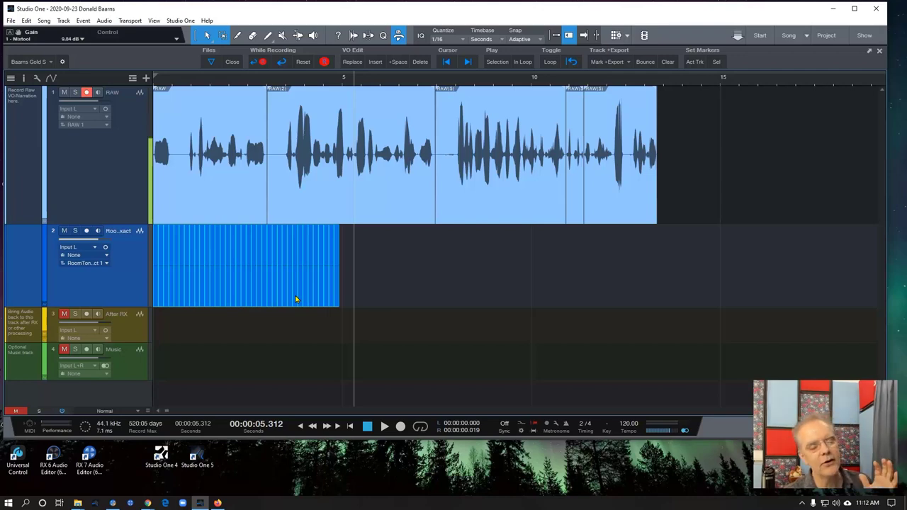
pyautogui.click(645, 62)
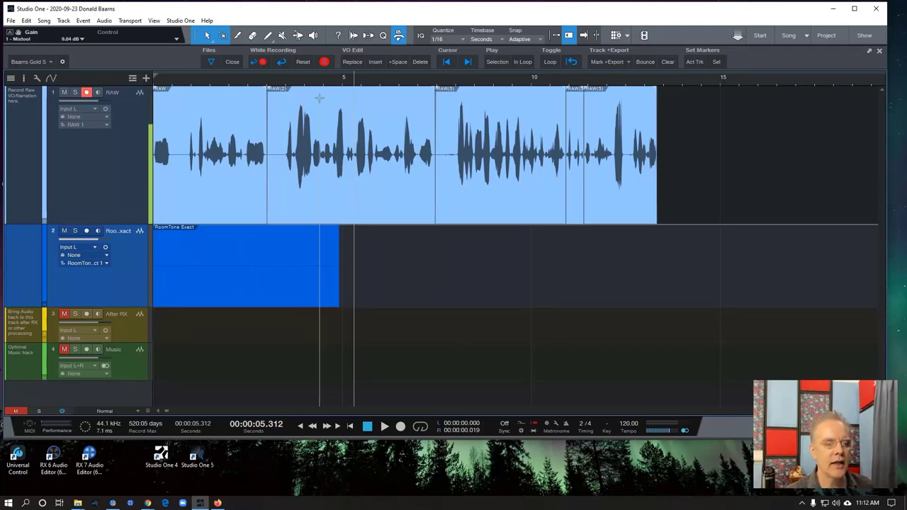
# Move the RoomTone Exact track above the RAW track
pyautogui.moveTo(341, 82); pyautogui.dragTo(382, 103)
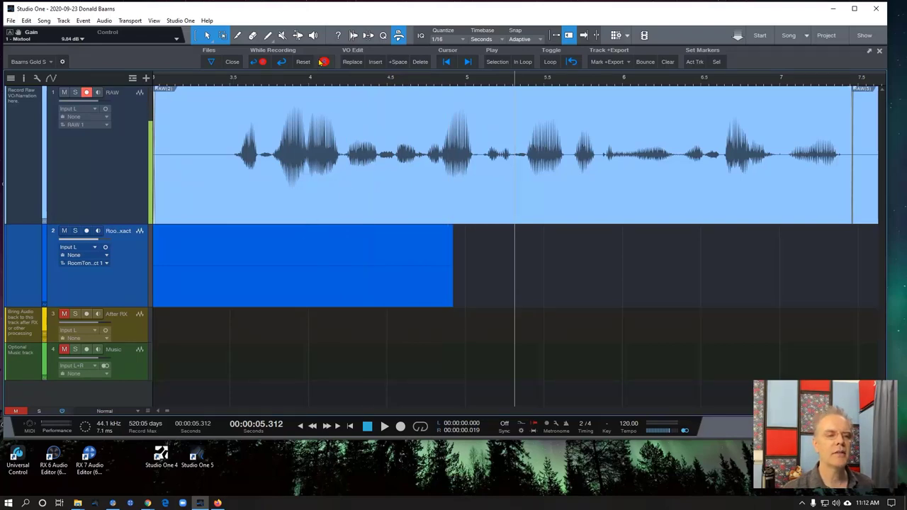
pyautogui.moveTo(295, 84); pyautogui.dragTo(641, 67)
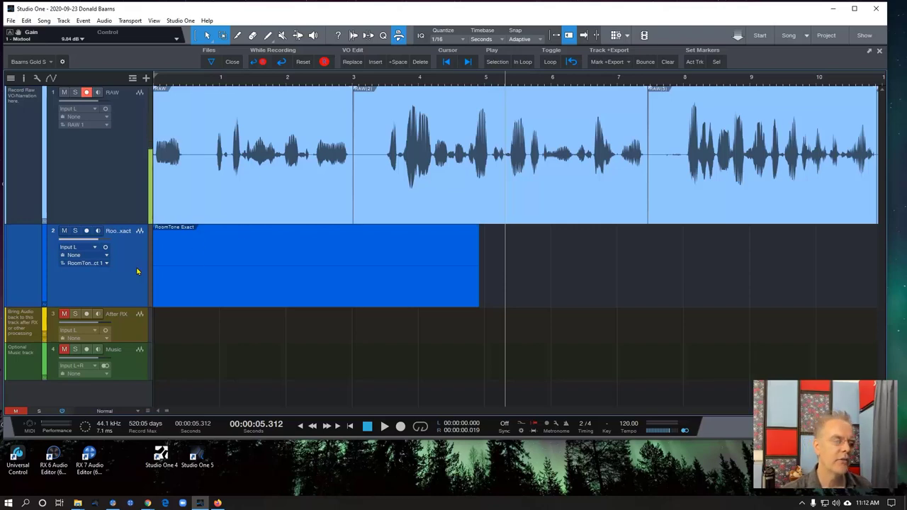
pyautogui.moveTo(133, 125); pyautogui.dragTo(133, 283)
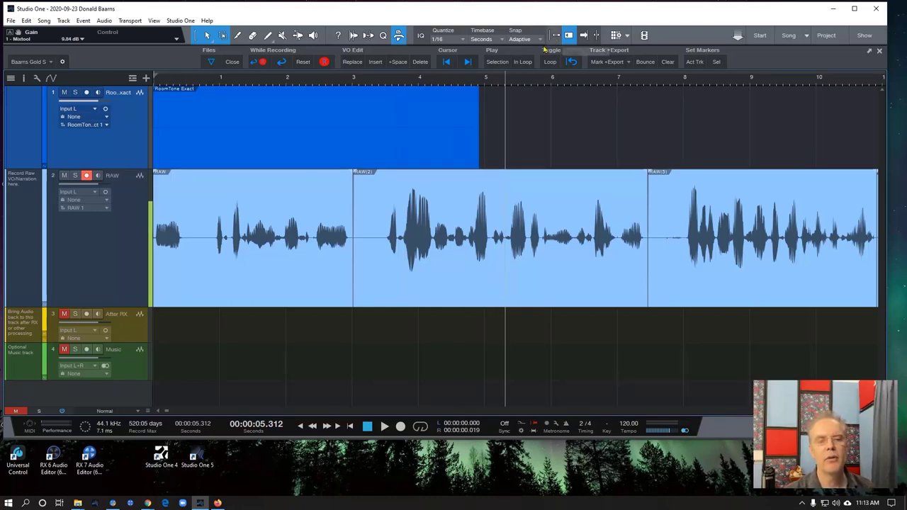
# Trim the end of the bounced room tone clip to about 4 s and extend it to about 4.24 s
pyautogui.moveTo(480, 110); pyautogui.dragTo(419, 111)
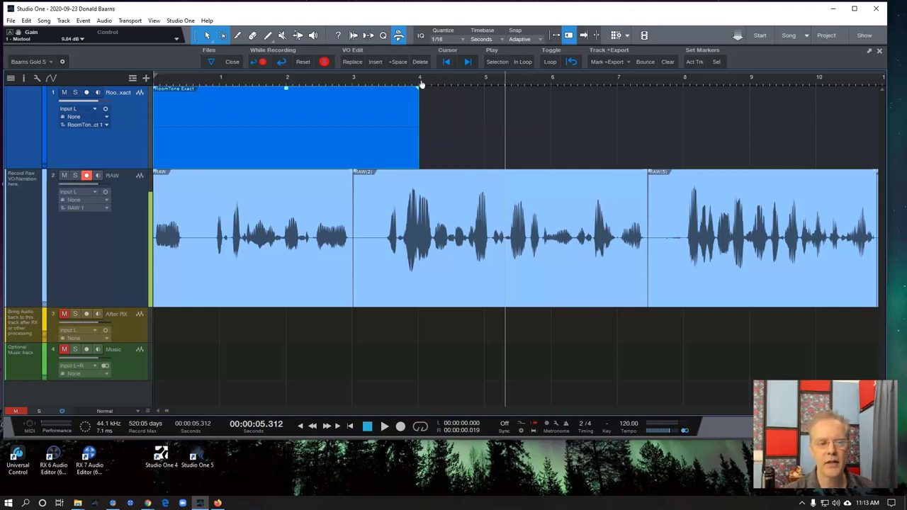
pyautogui.scroll(5, 422, 83)
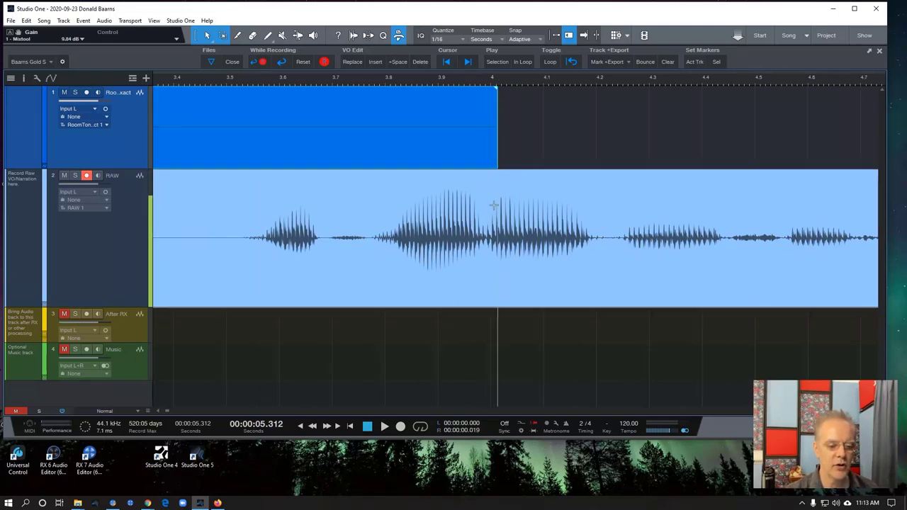
pyautogui.moveTo(496, 110); pyautogui.dragTo(619, 126)
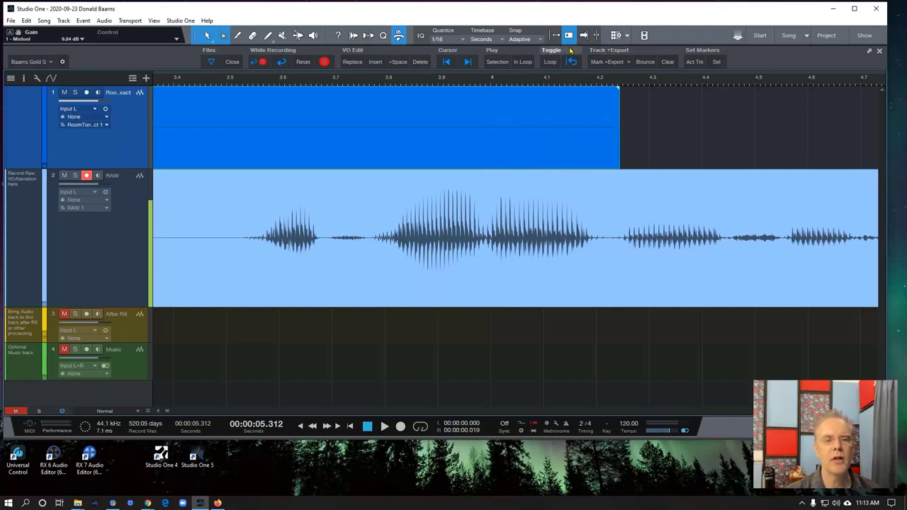
# Turn off Snap To Events, leaving adaptive snapping with Snap To Grid enabled
pyautogui.click(538, 41)
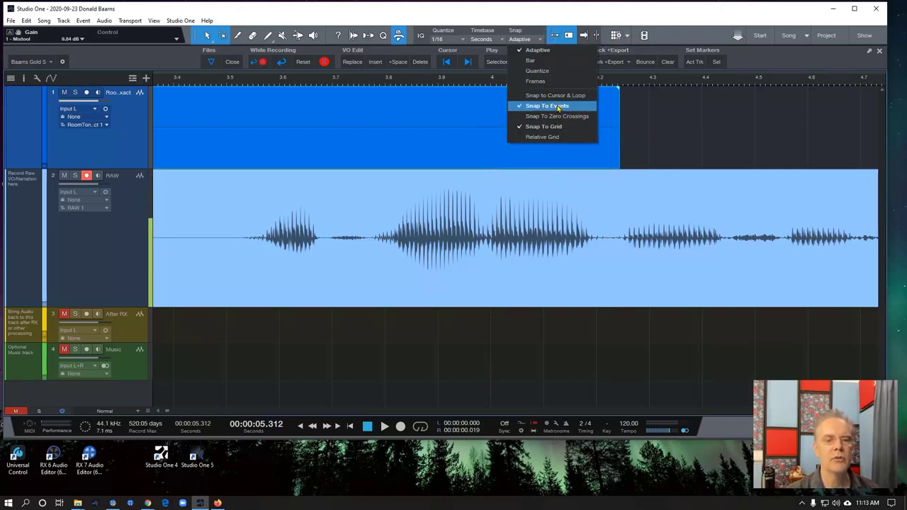
pyautogui.click(560, 133)
pyautogui.click(532, 40)
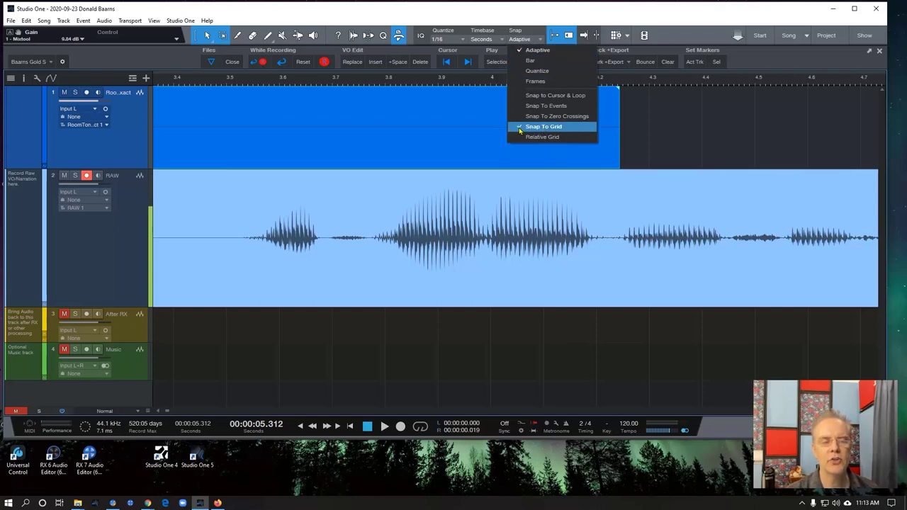
pyautogui.click(441, 120)
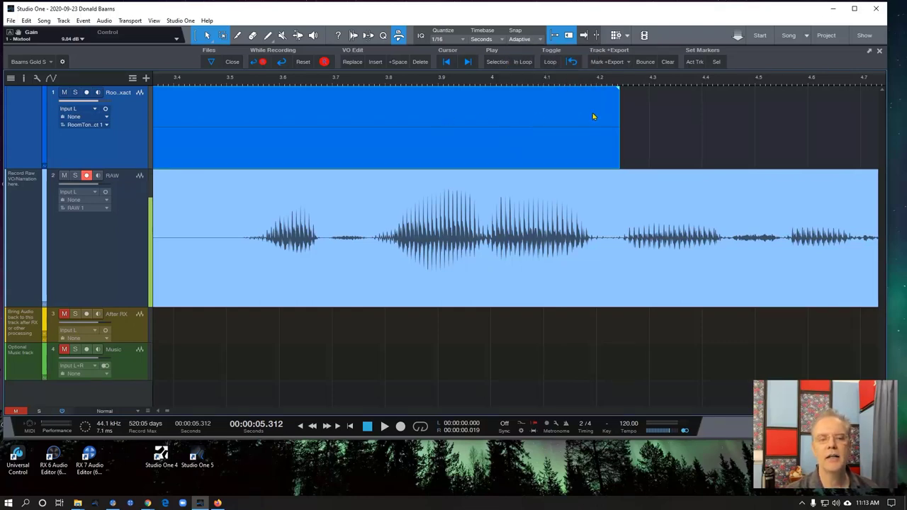
# Shorten the bounced room tone clip to 4 s, and fine-trim its end to about 4.01 s with snapping turned off
pyautogui.moveTo(621, 114); pyautogui.dragTo(491, 115)
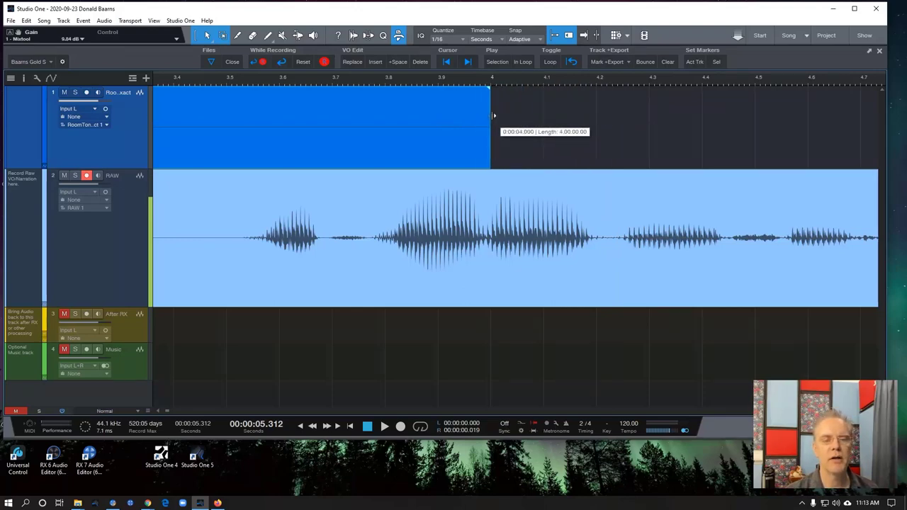
pyautogui.moveTo(494, 115)
pyautogui.mouseDown()
pyautogui.moveTo(725, 120)
pyautogui.moveTo(498, 131)
pyautogui.mouseUp()
pyautogui.press('n')
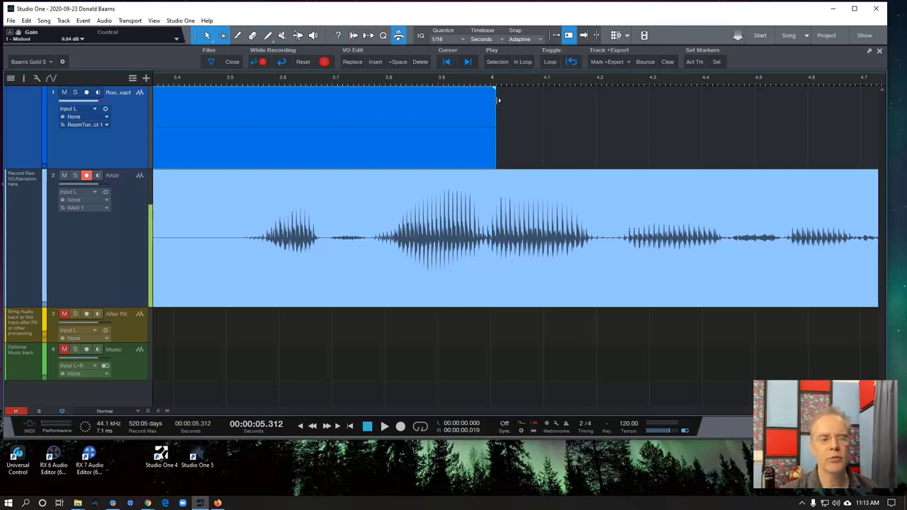
pyautogui.moveTo(498, 101)
pyautogui.mouseDown()
pyautogui.moveTo(463, 110)
pyautogui.moveTo(499, 114)
pyautogui.mouseUp()
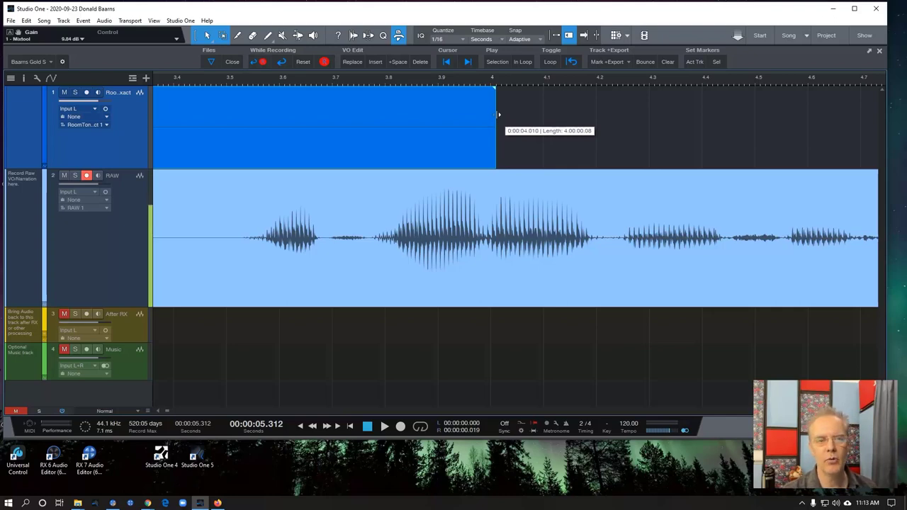
pyautogui.moveTo(499, 114); pyautogui.dragTo(499, 114)
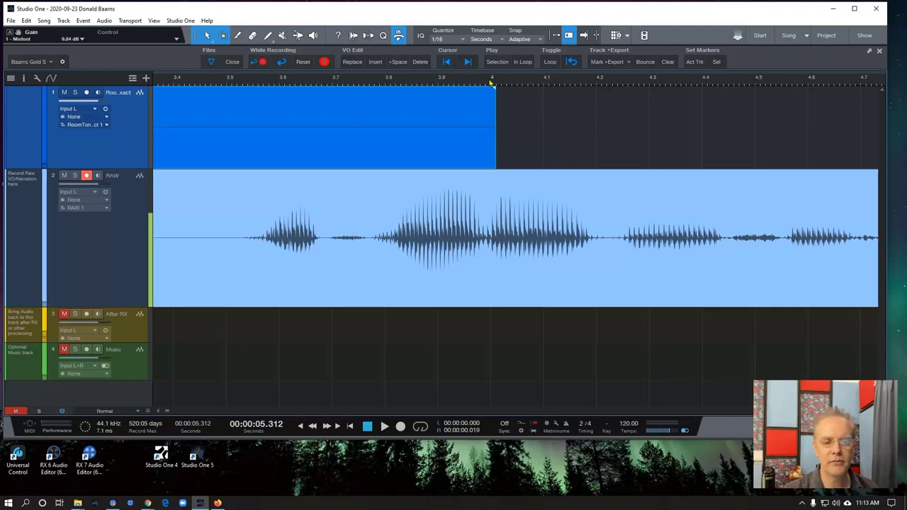
# Trim the end of the bounced room tone clip to exactly 4 s on the RoomTone Exact track
pyautogui.scroll(-6, 468, 99)
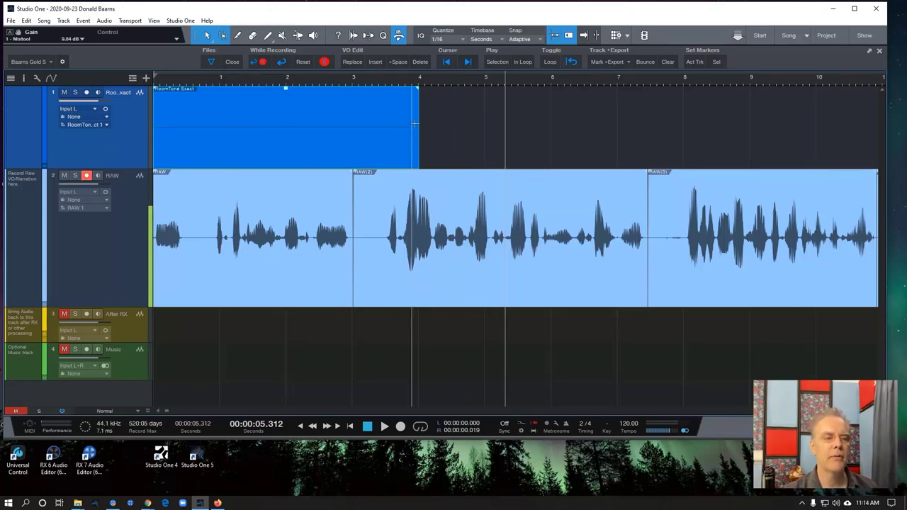
pyautogui.moveTo(418, 117)
pyautogui.mouseDown()
pyautogui.moveTo(392, 116)
pyautogui.moveTo(423, 116)
pyautogui.mouseUp()
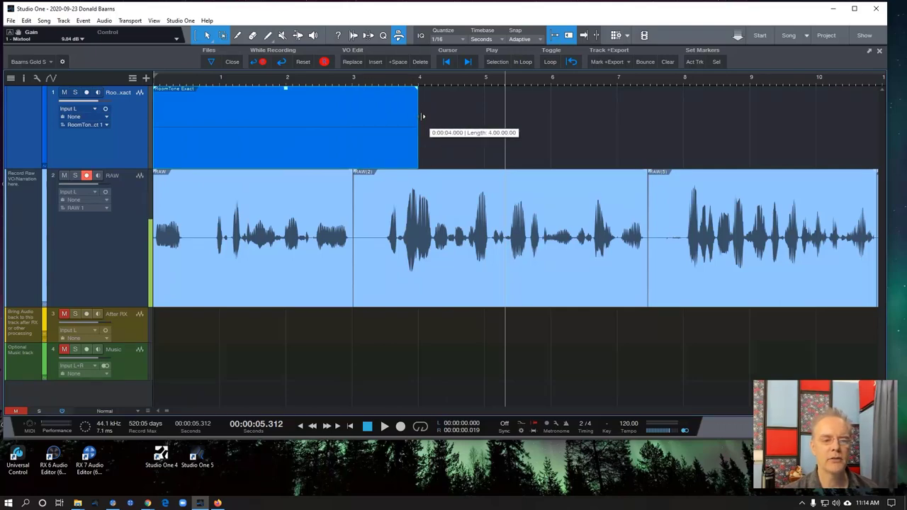
pyautogui.scroll(6, 486, 136)
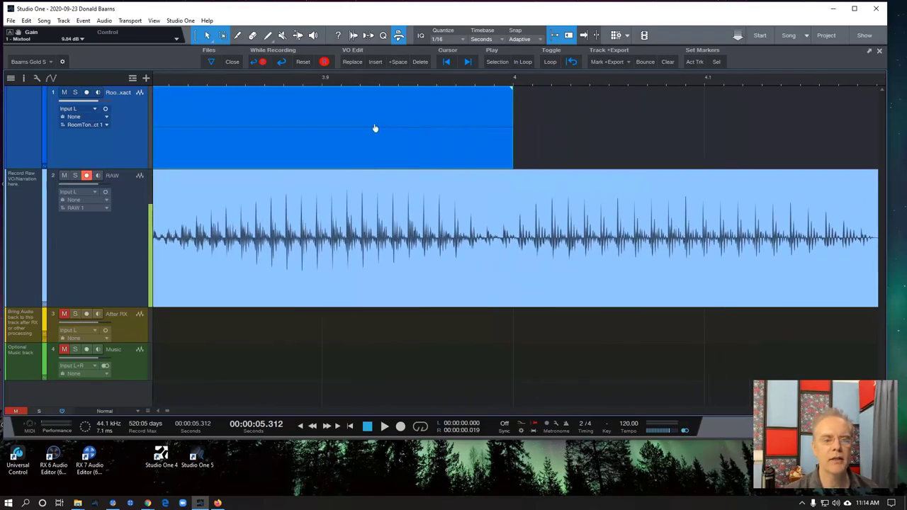
pyautogui.scroll(4, 525, 115)
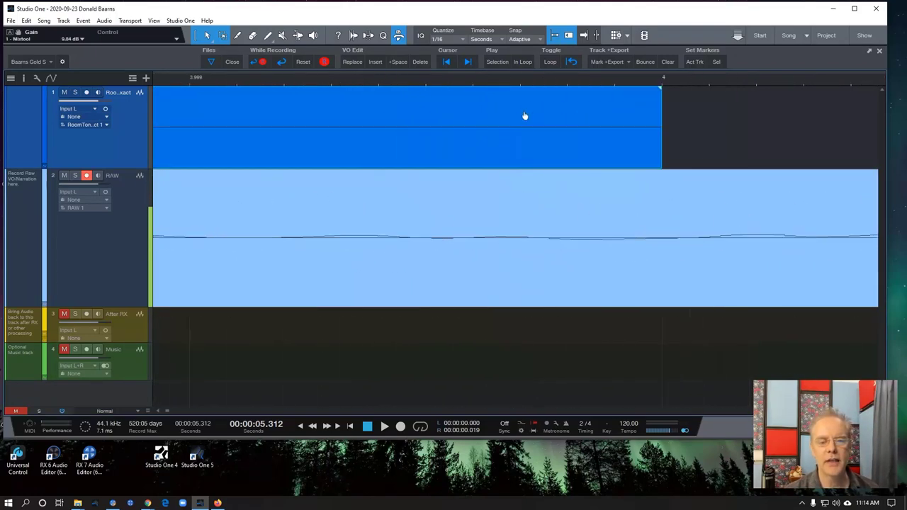
pyautogui.scroll(-12, 525, 116)
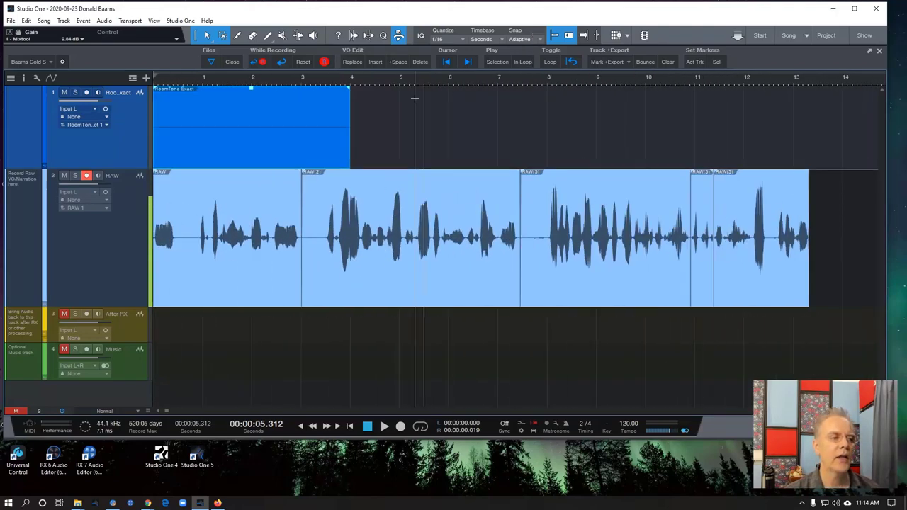
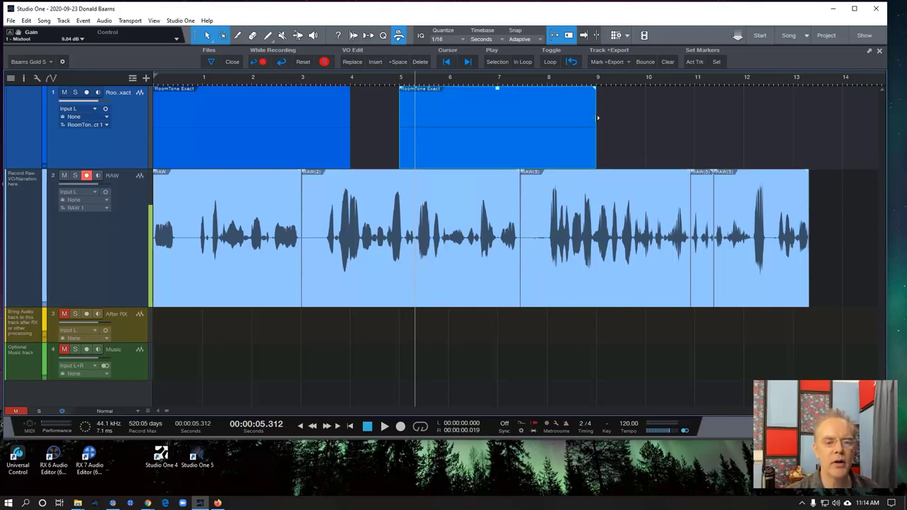
# Place a copy of the room tone clip at 5 s and shorten the copy to about 0.5 s
pyautogui.moveTo(596, 118); pyautogui.dragTo(423, 115)
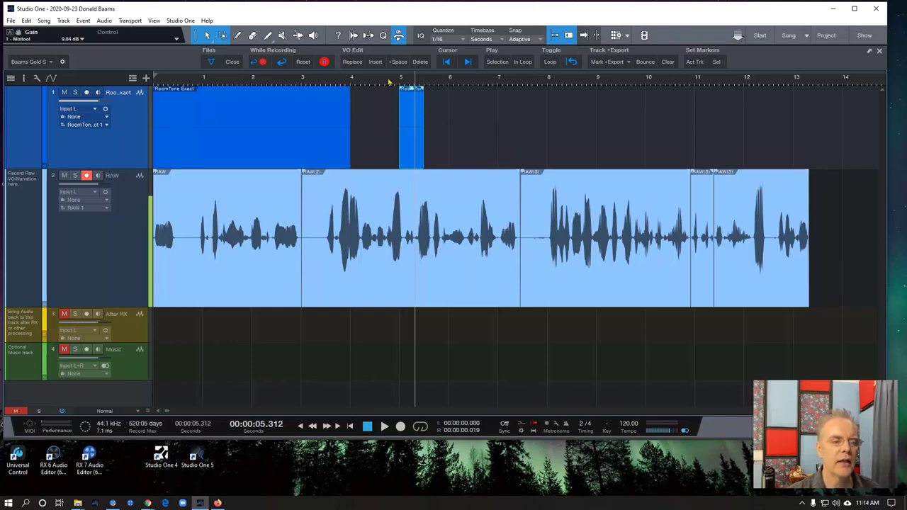
pyautogui.moveTo(388, 83); pyautogui.dragTo(400, 101)
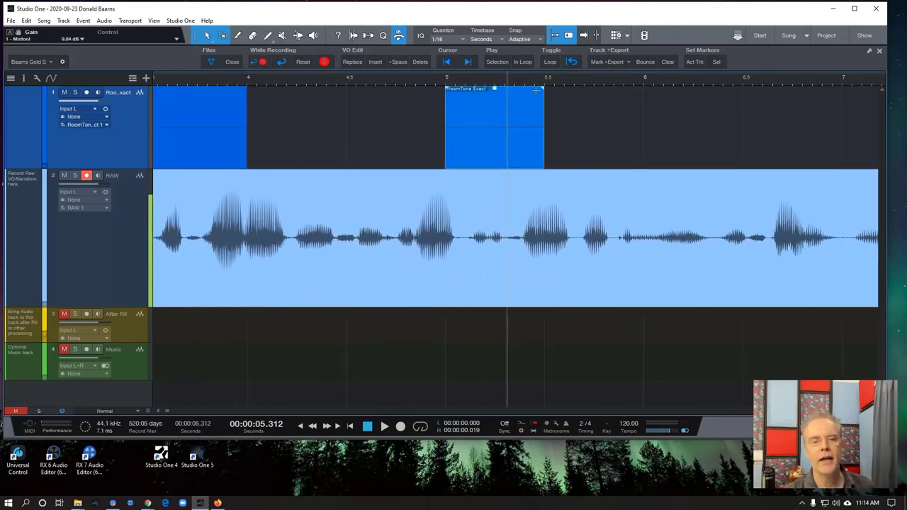
pyautogui.moveTo(377, 84); pyautogui.dragTo(378, 78)
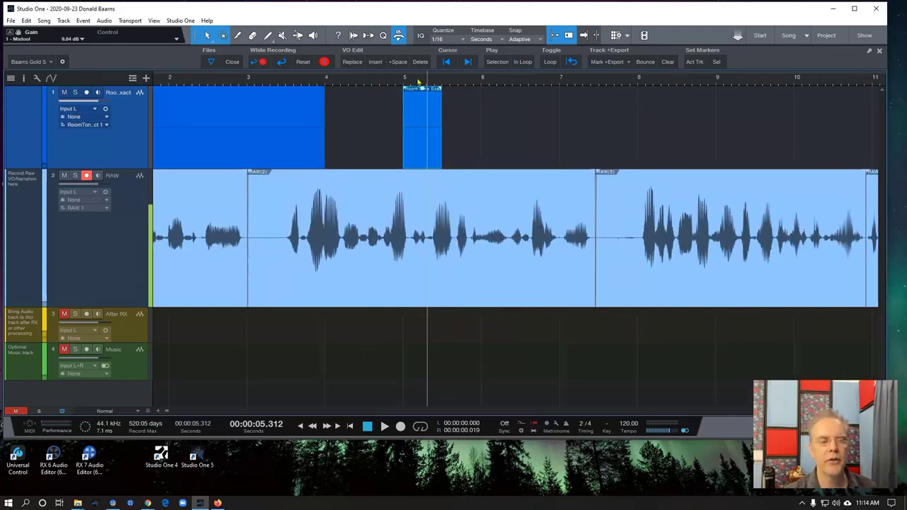
pyautogui.moveTo(395, 82); pyautogui.dragTo(397, 108)
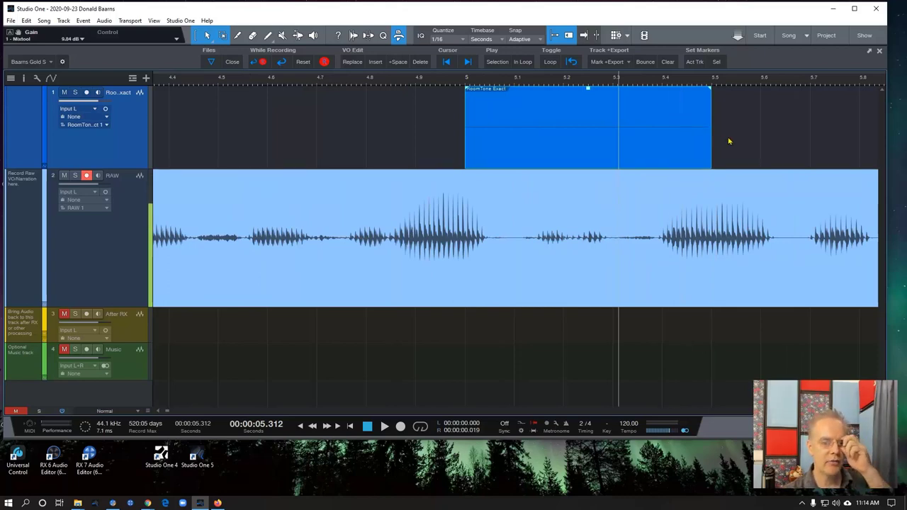
# Extend the end of the short room tone copy to about 5.6 s, making it 0.6 s long
pyautogui.moveTo(710, 133); pyautogui.dragTo(762, 131)
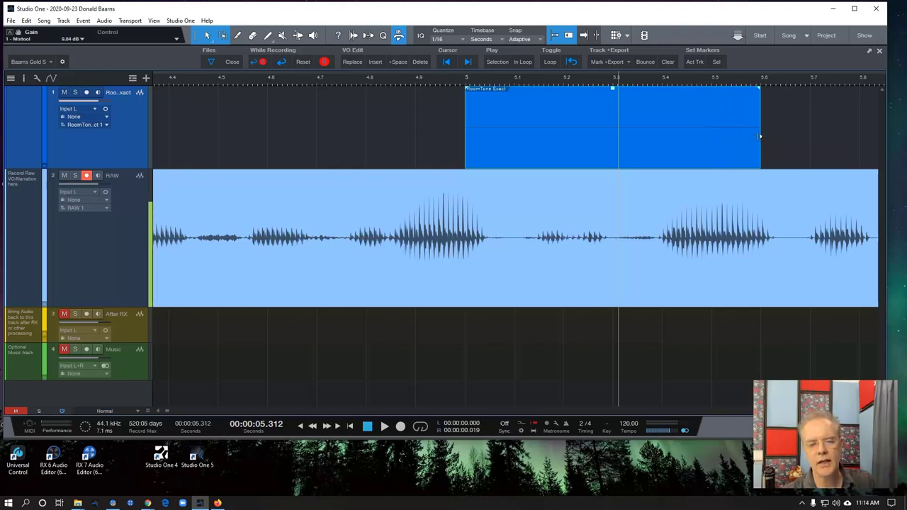
pyautogui.press('w')
pyautogui.press('w')
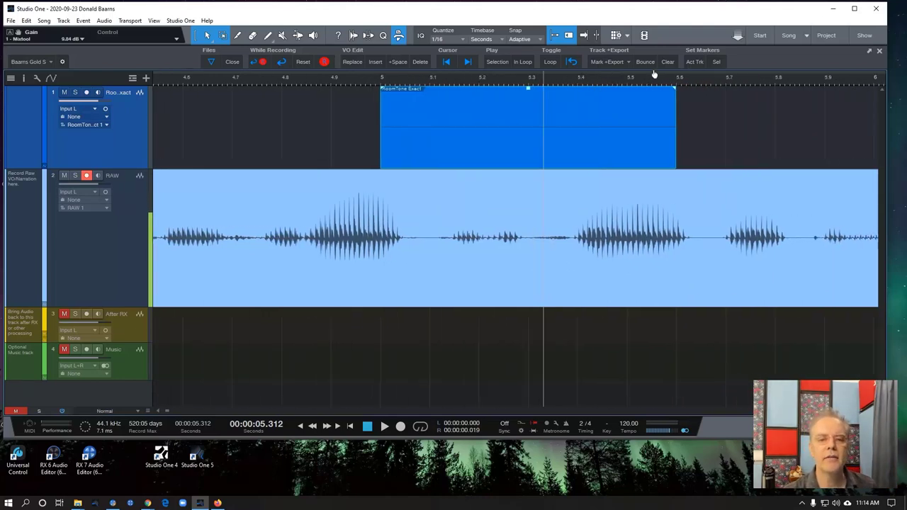
pyautogui.press('w')
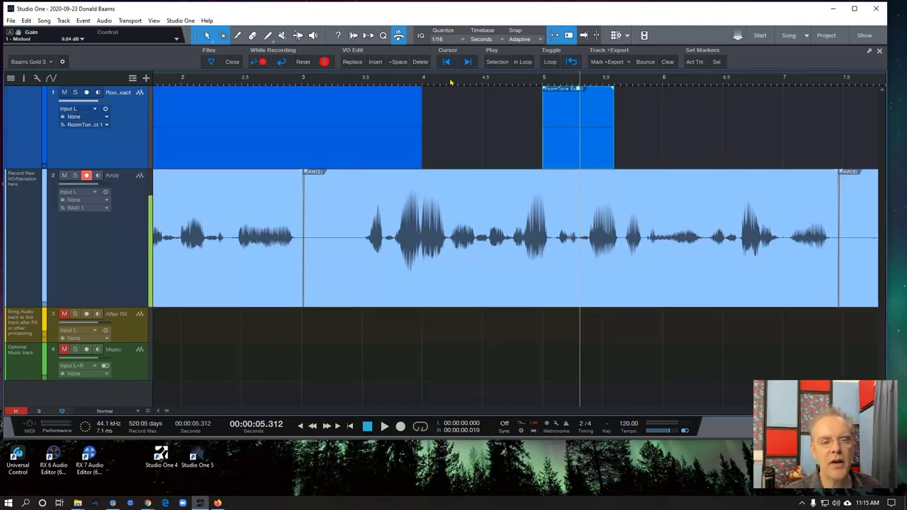
# Select the range covering about the first 0.9 s of the RAW recording
pyautogui.moveTo(450, 83); pyautogui.dragTo(663, 80)
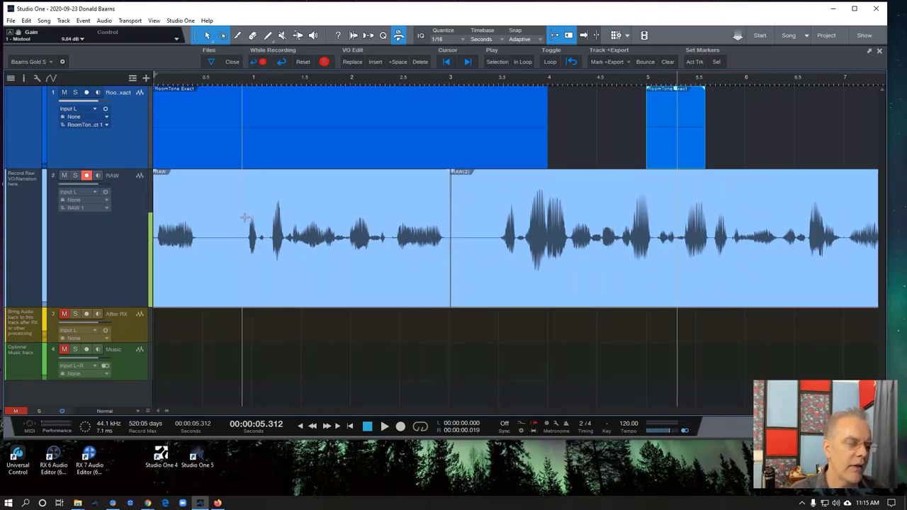
pyautogui.moveTo(244, 218); pyautogui.dragTo(131, 227)
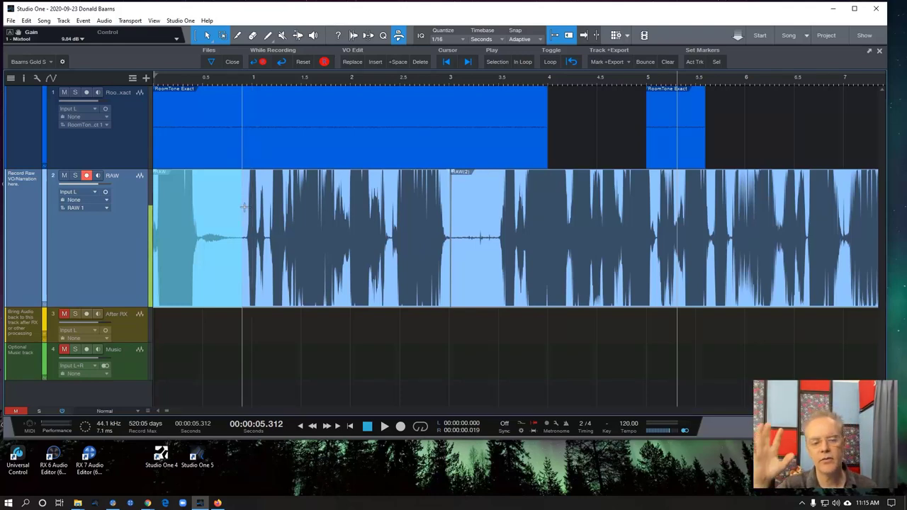
# Rename the short room tone copy as RT .6 and color it dark blue
pyautogui.click(653, 156)
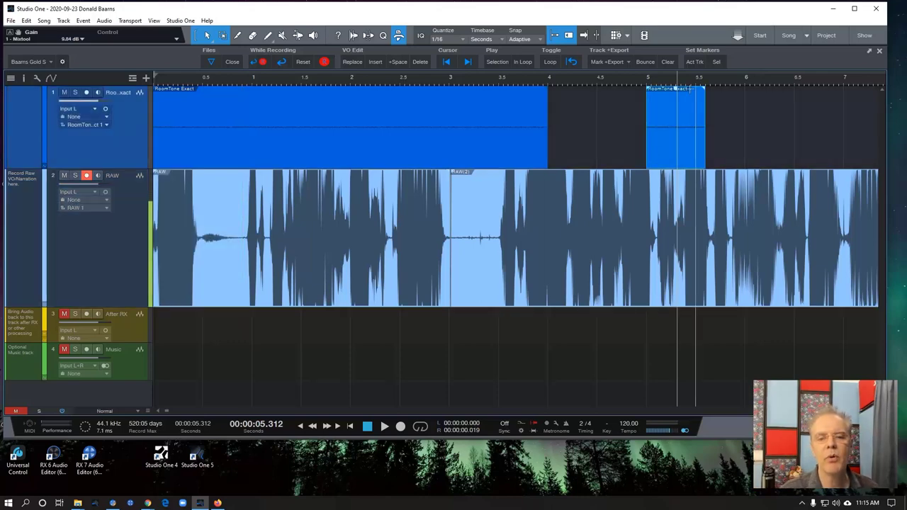
pyautogui.rightClick(662, 117)
pyautogui.click(685, 122)
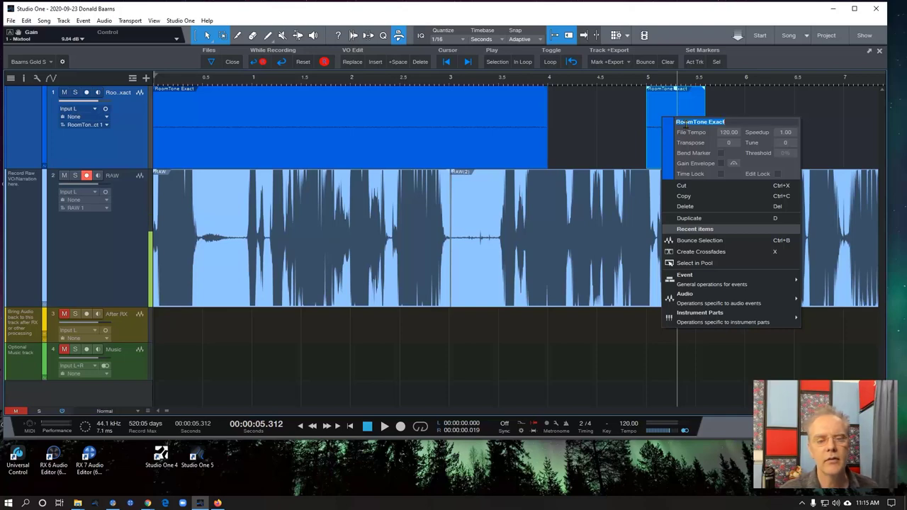
pyautogui.press('BackSpace')
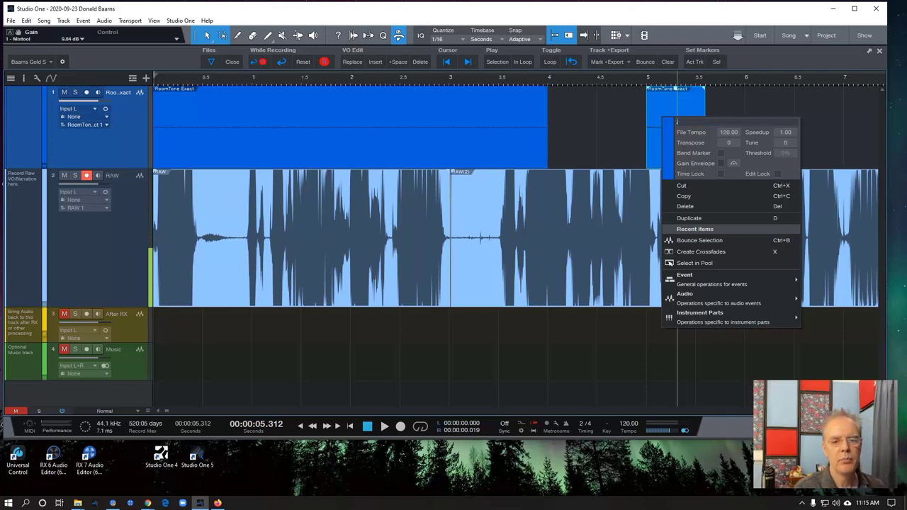
pyautogui.write('6')
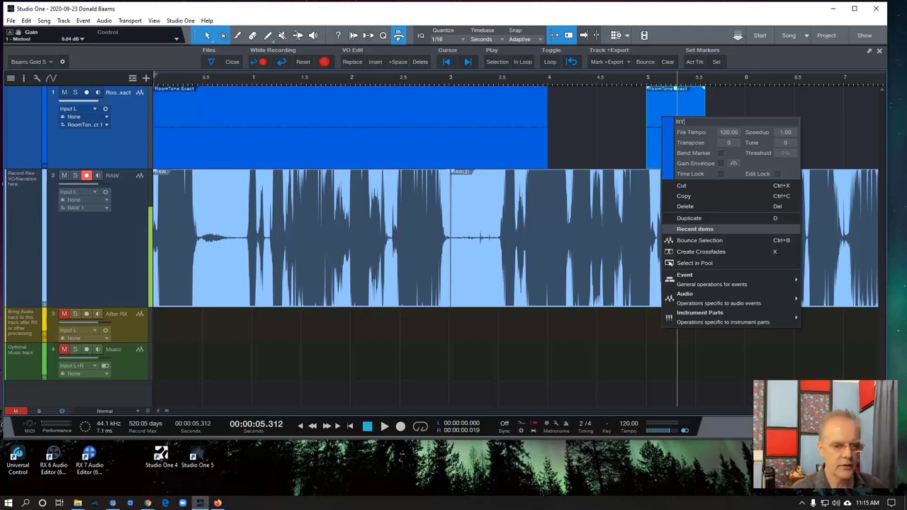
pyautogui.press('Return')
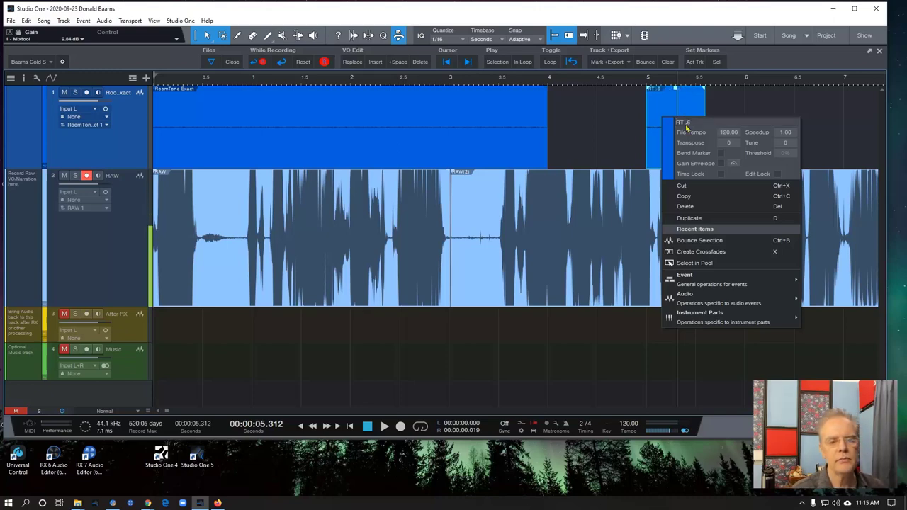
pyautogui.click(670, 156)
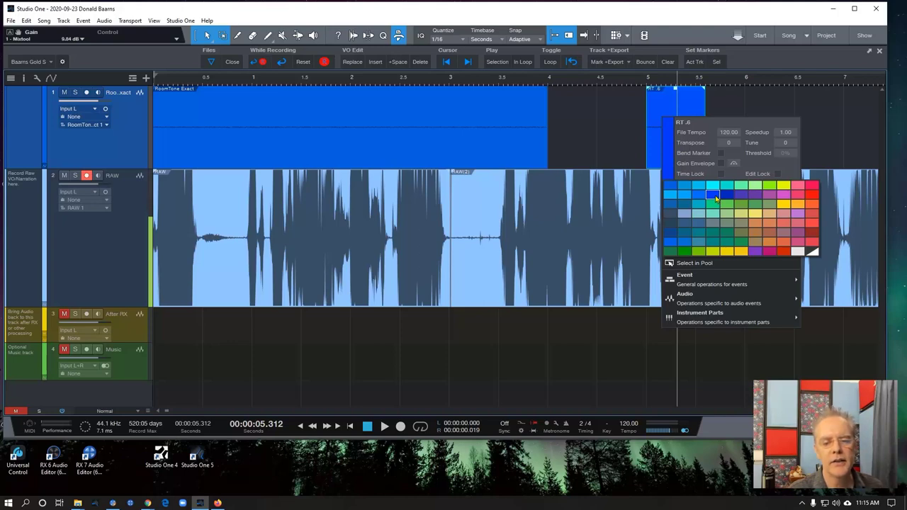
pyautogui.click(721, 196)
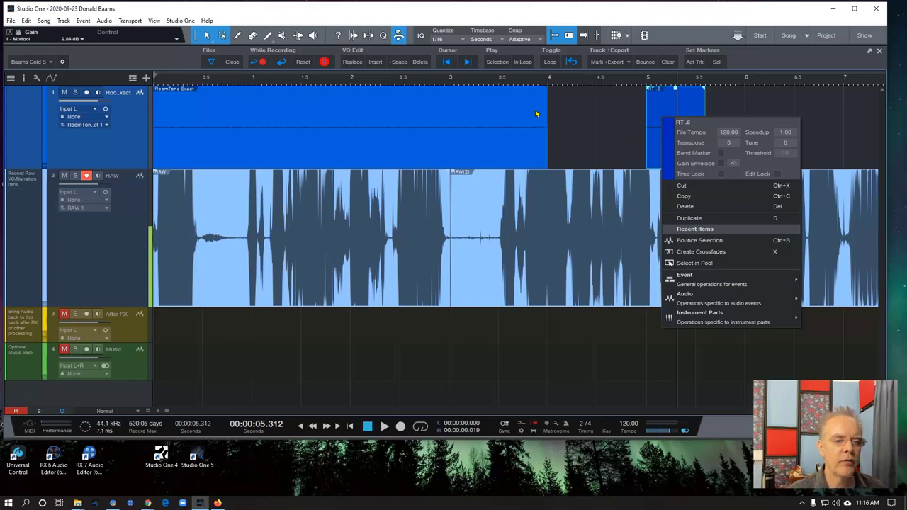
# Trim the long RoomTone Exact clip to about 3.5 s and color it white
pyautogui.click(480, 120)
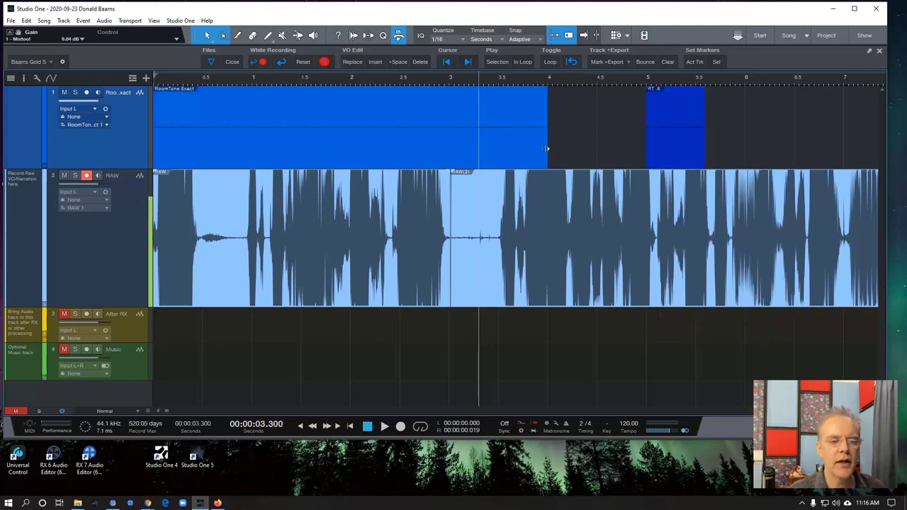
pyautogui.moveTo(548, 149); pyautogui.dragTo(499, 151)
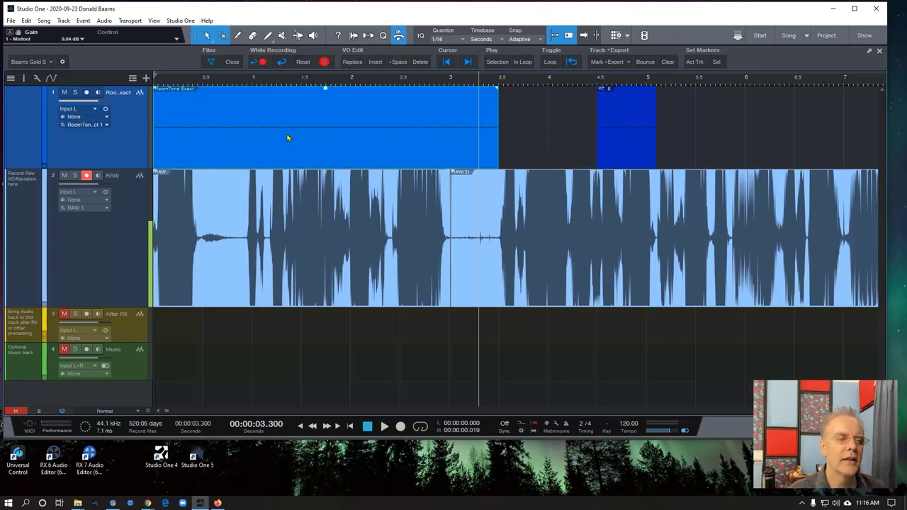
pyautogui.rightClick(183, 114)
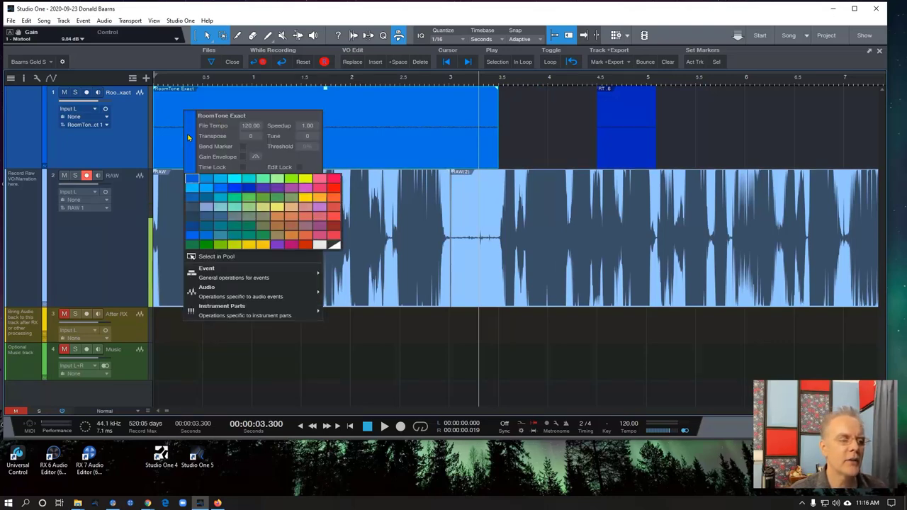
pyautogui.click(319, 245)
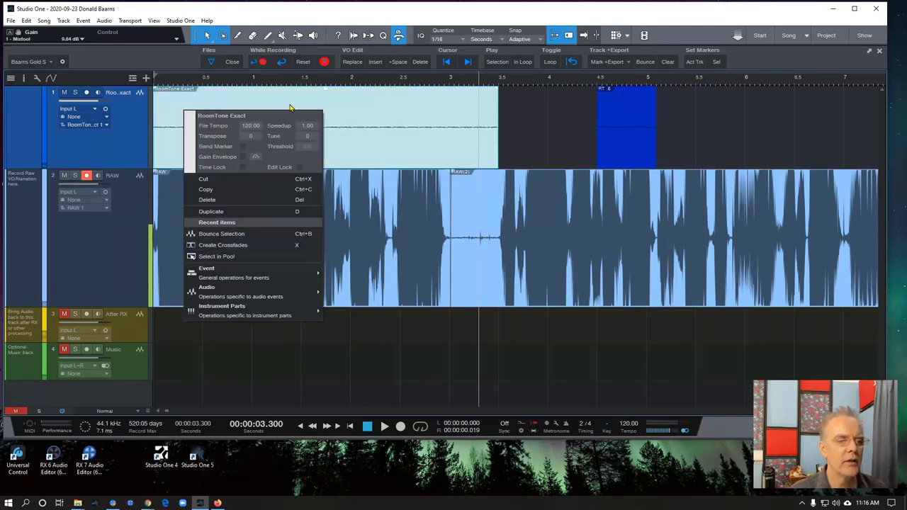
pyautogui.moveTo(189, 137)
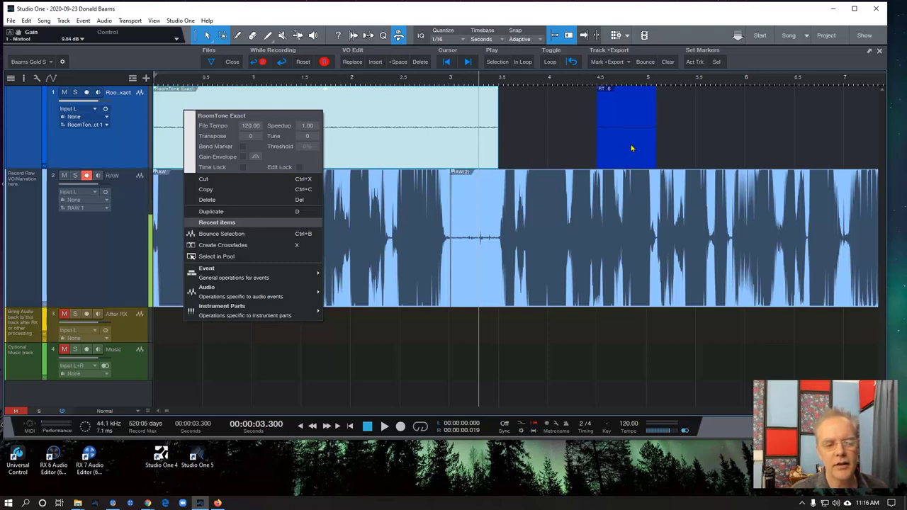
# Move the white RoomTone Exact clip along its track to start at about 5.2 s
pyautogui.moveTo(361, 123); pyautogui.dragTo(326, 113)
pyautogui.moveTo(283, 146); pyautogui.dragTo(790, 135)
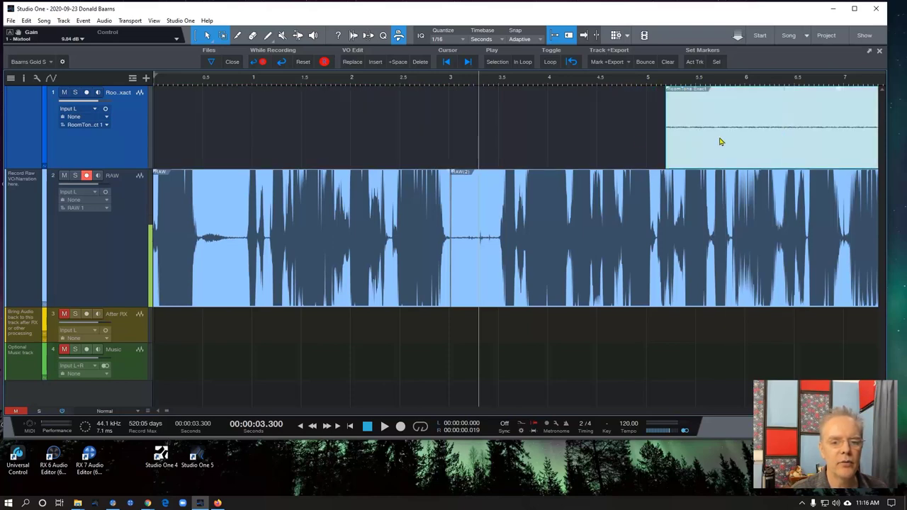
# Turn off ripple editing and move the RT .6 clip to the start of the track at 0 s
pyautogui.click(569, 35)
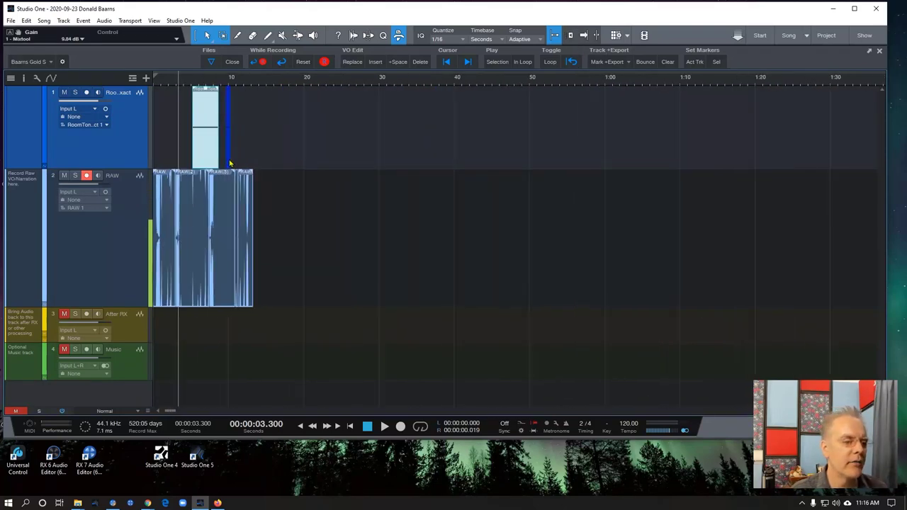
pyautogui.click(229, 163)
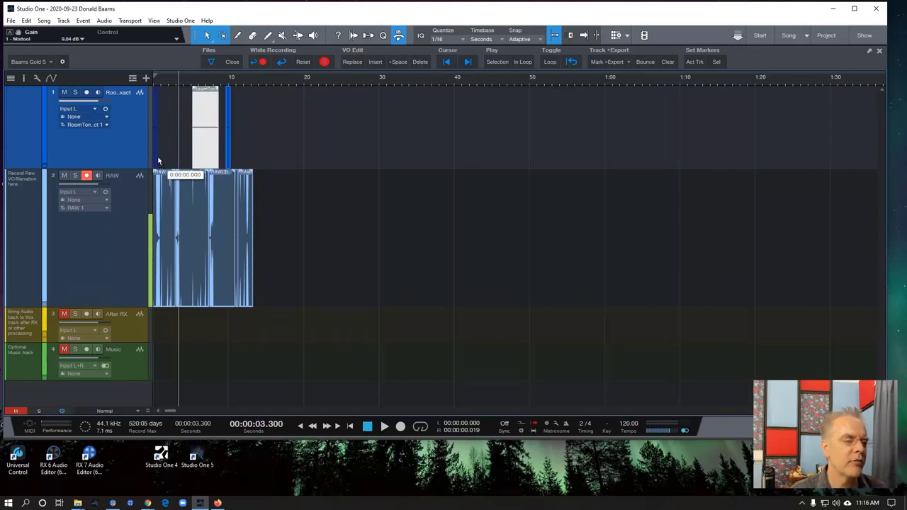
pyautogui.click(158, 162)
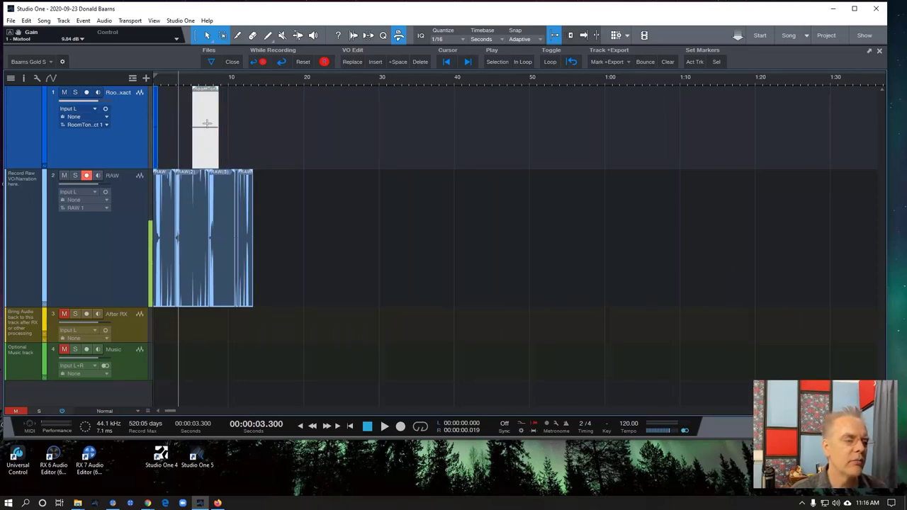
pyautogui.press('e')
pyautogui.press('e')
pyautogui.press('e')
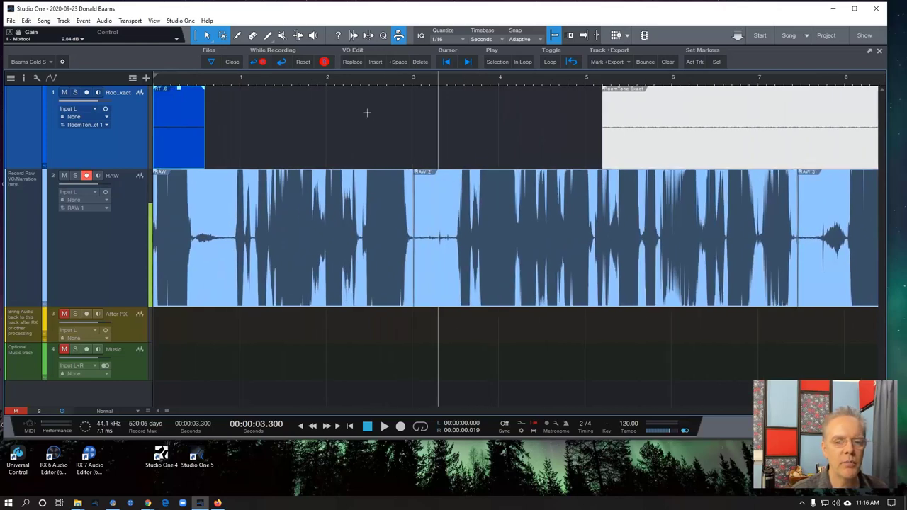
# Color the RT .6 clip white and select the long RoomTone Exact clip
pyautogui.rightClick(182, 149)
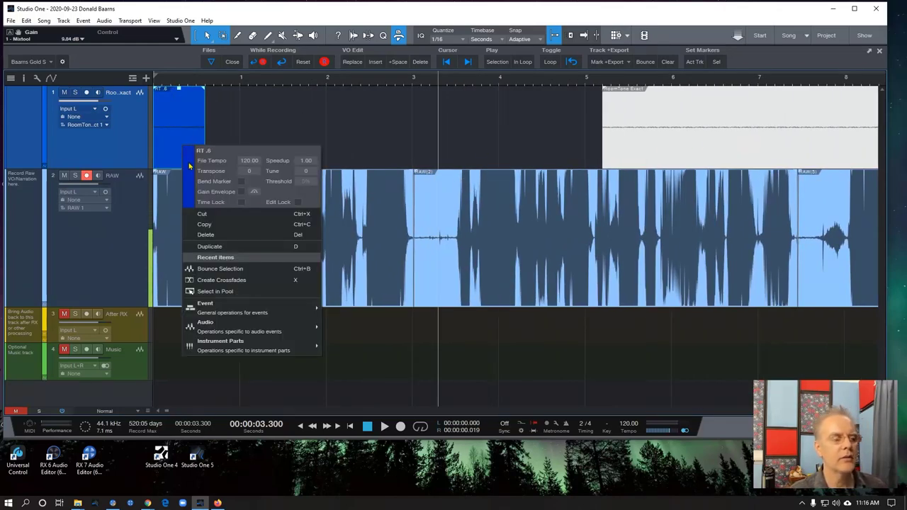
pyautogui.click(189, 165)
pyautogui.click(305, 279)
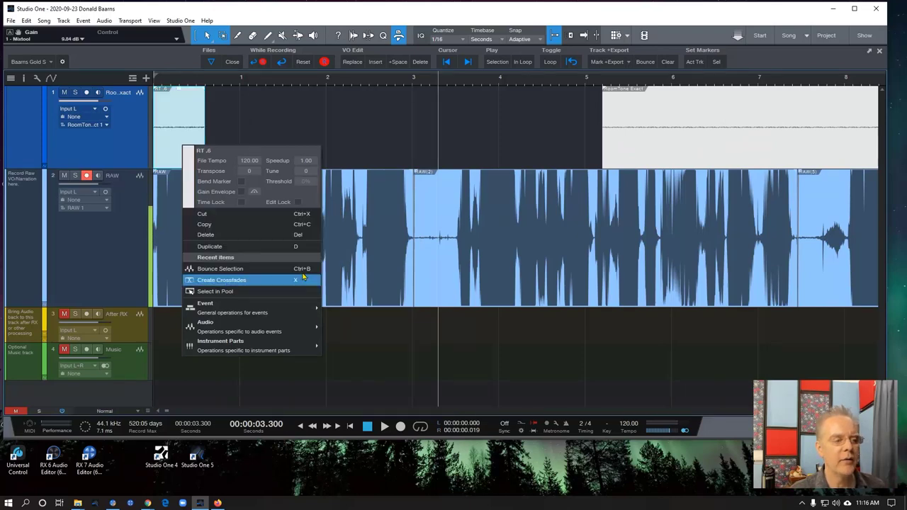
pyautogui.click(255, 138)
pyautogui.click(669, 155)
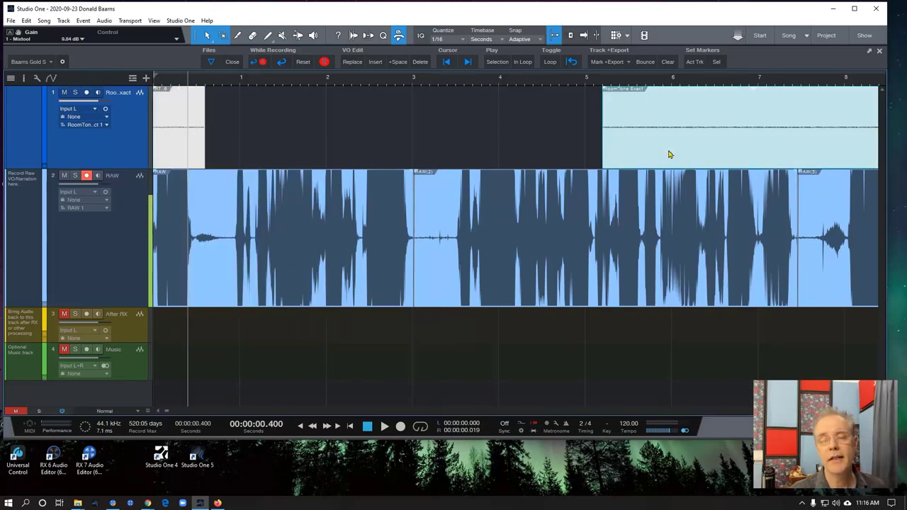
pyautogui.rightClick(669, 154)
pyautogui.click(679, 193)
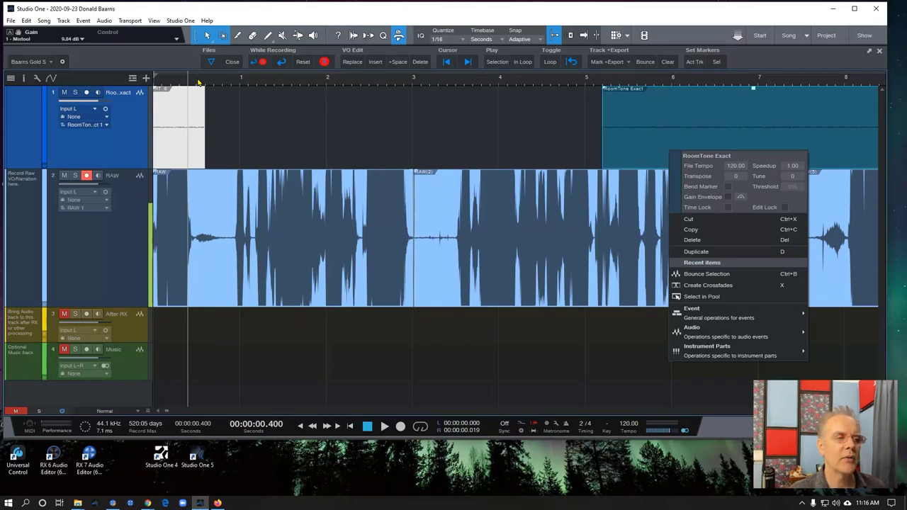
pyautogui.press('Escape')
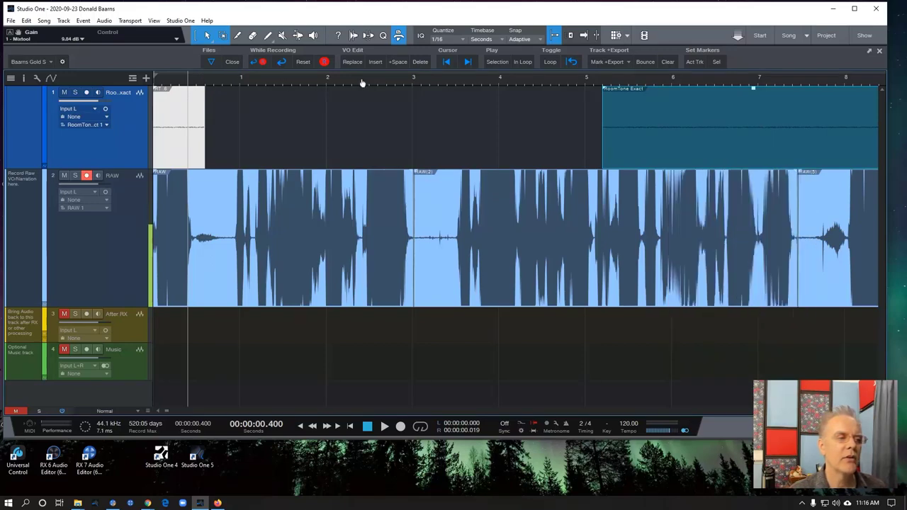
# Rename the long RoomTone Exact clip to RT 3.5
pyautogui.rightClick(625, 106)
pyautogui.click(651, 112)
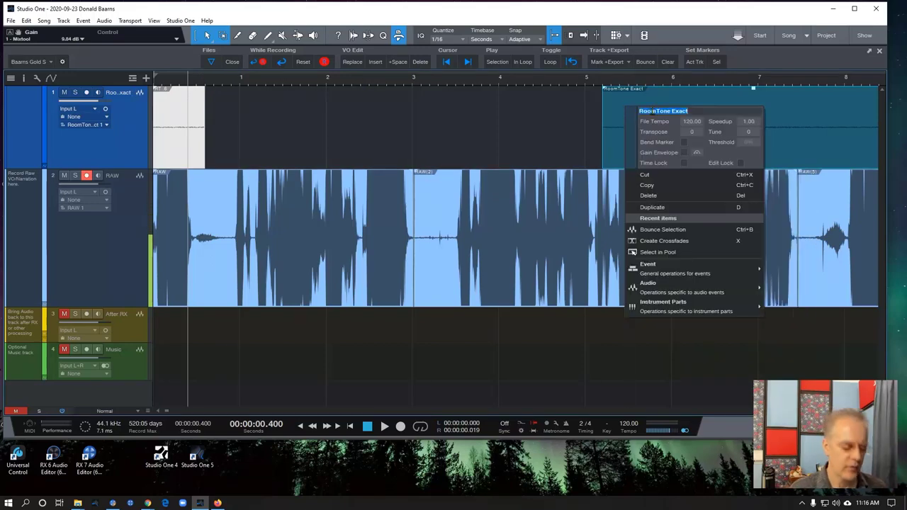
pyautogui.write('RT')
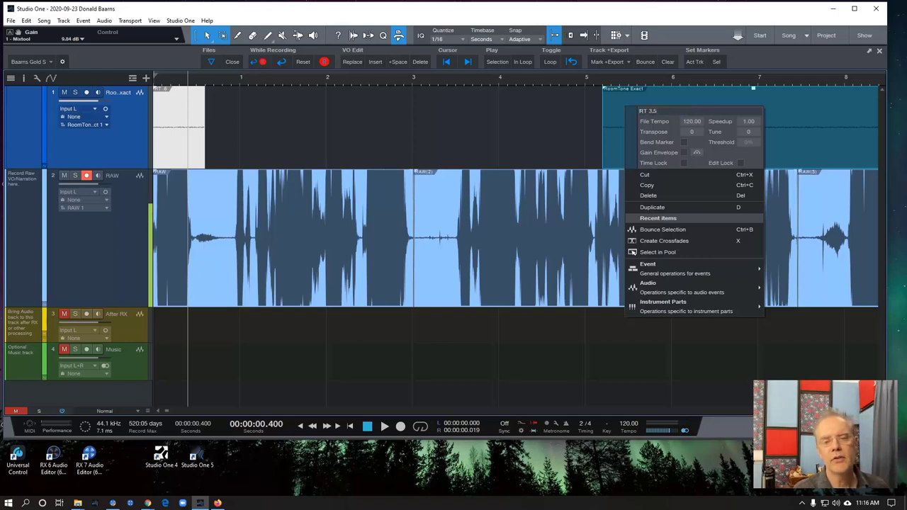
pyautogui.write(' 3.5')
pyautogui.press('Return')
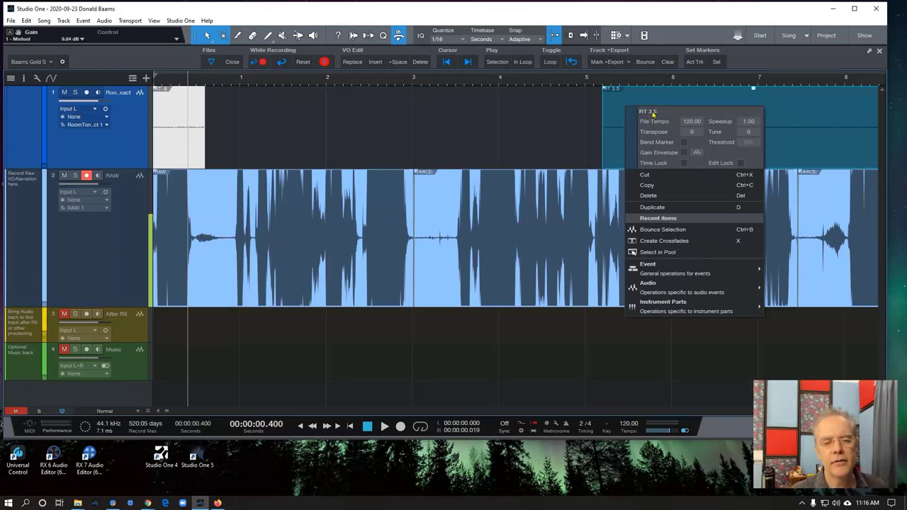
pyautogui.click(699, 99)
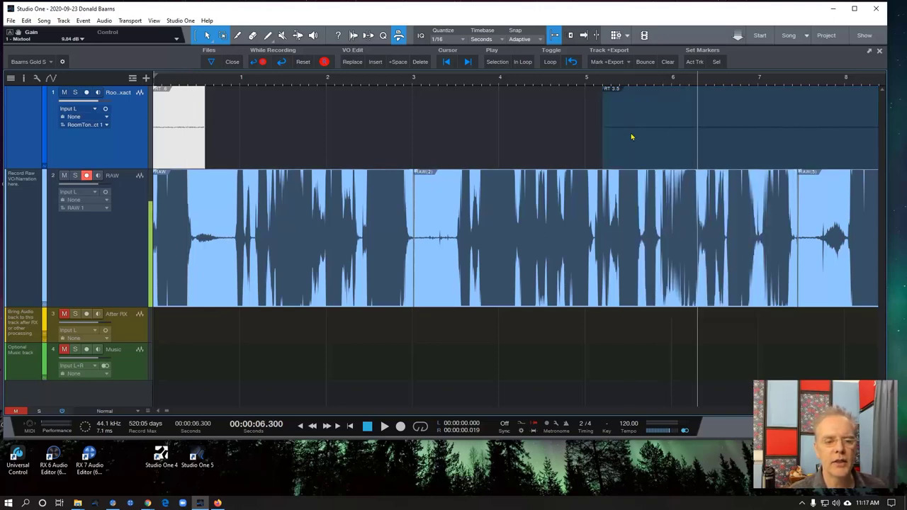
# Move the RT 3.5 clip earlier on its track to start at about 1 s
pyautogui.moveTo(633, 136); pyautogui.dragTo(270, 153)
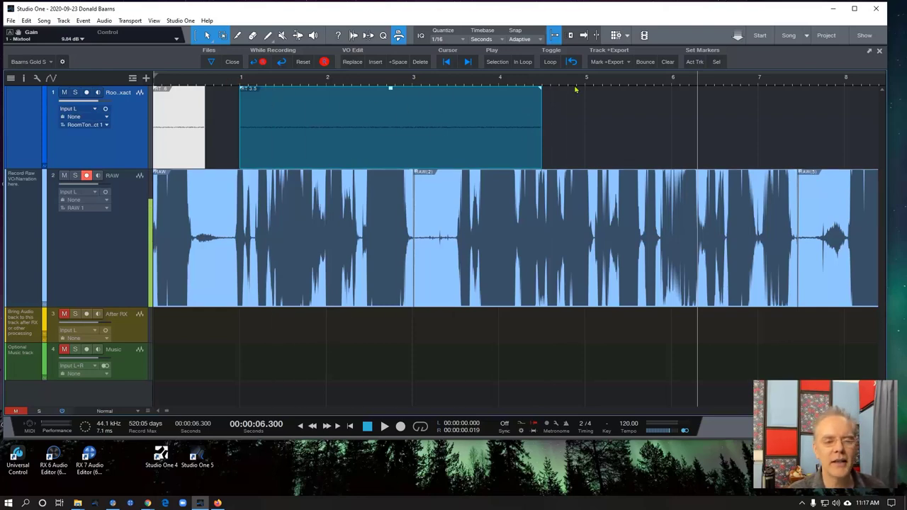
pyautogui.click(553, 34)
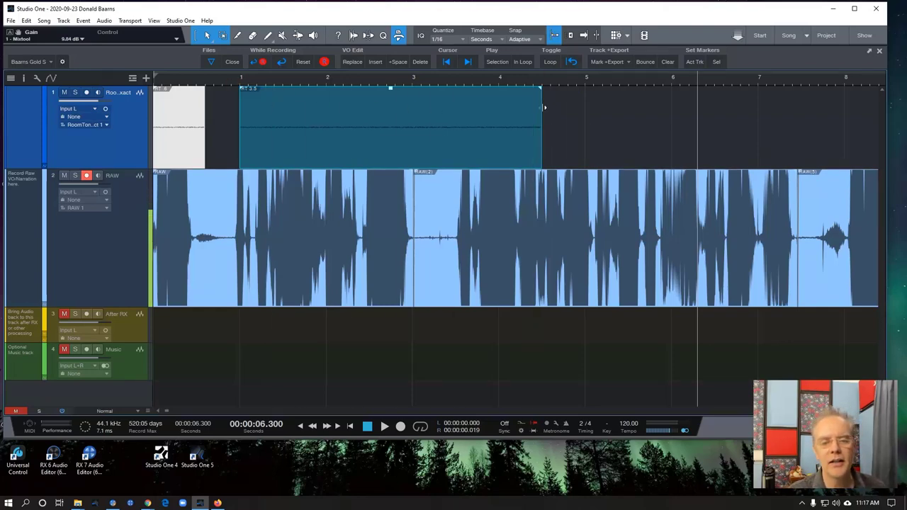
pyautogui.moveTo(542, 107)
pyautogui.mouseDown()
pyautogui.moveTo(571, 108)
pyautogui.moveTo(541, 110)
pyautogui.mouseUp()
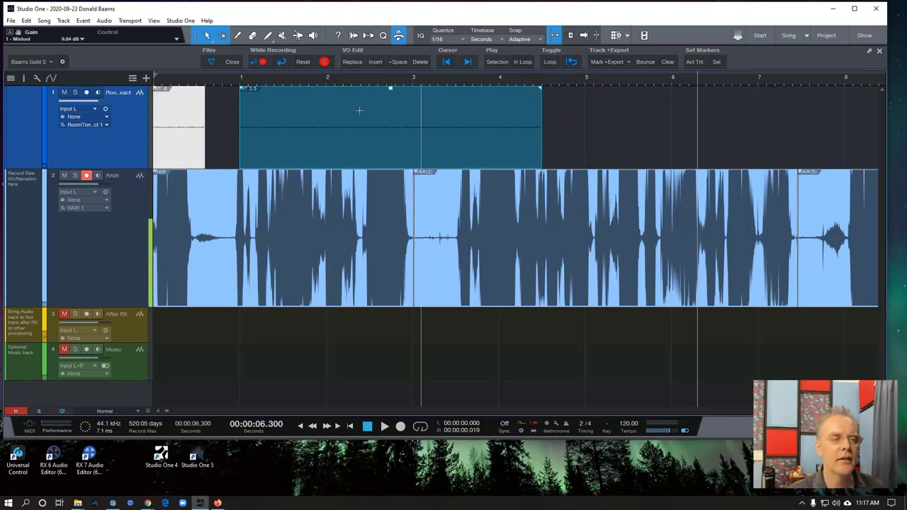
pyautogui.click(183, 144)
pyautogui.rightClick(183, 144)
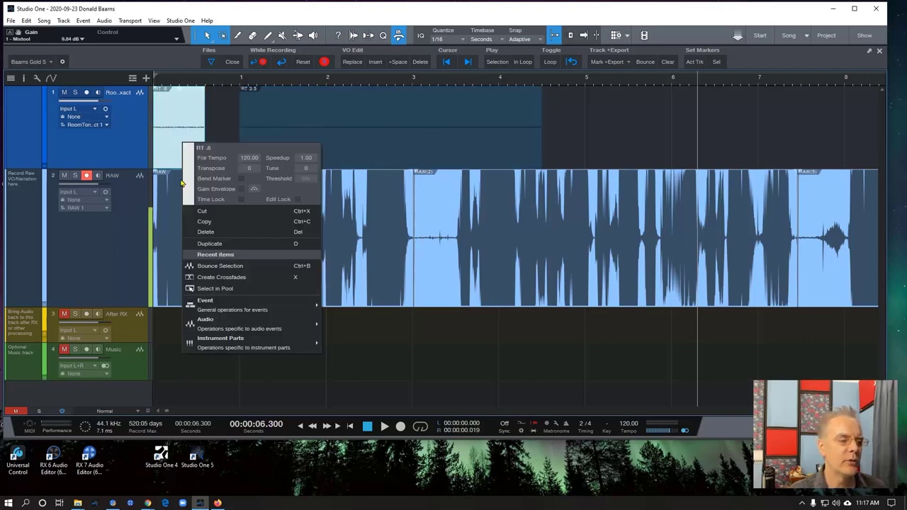
pyautogui.click(190, 132)
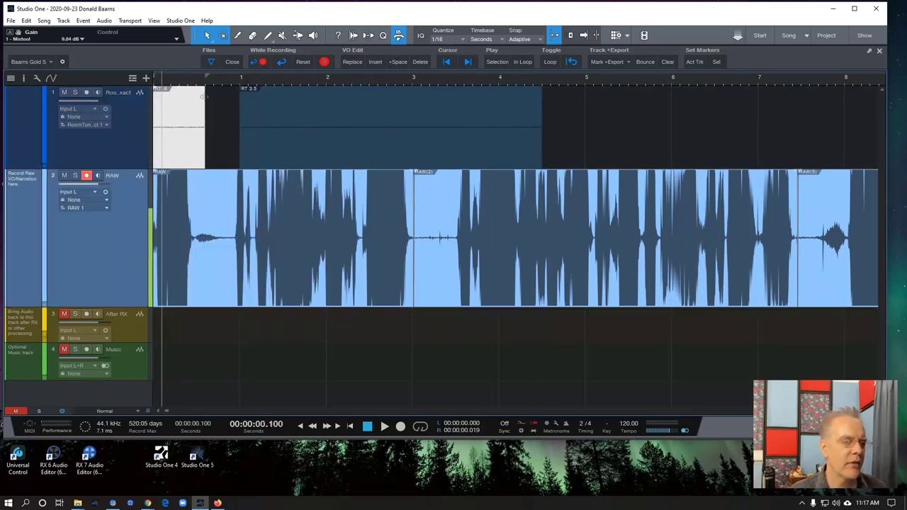
# Move the RAW track above the RoomTone Exact track
pyautogui.press('e')
pyautogui.press('e')
pyautogui.press('e')
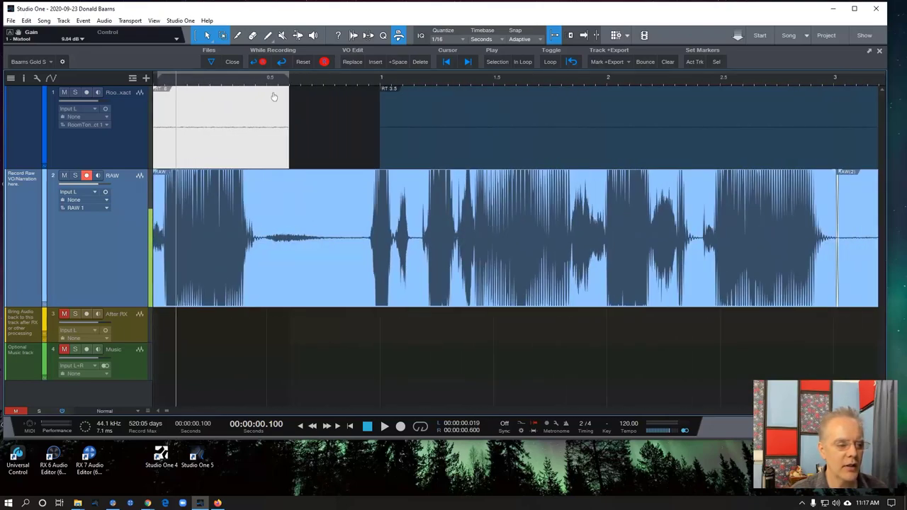
pyautogui.moveTo(111, 229); pyautogui.dragTo(131, 151)
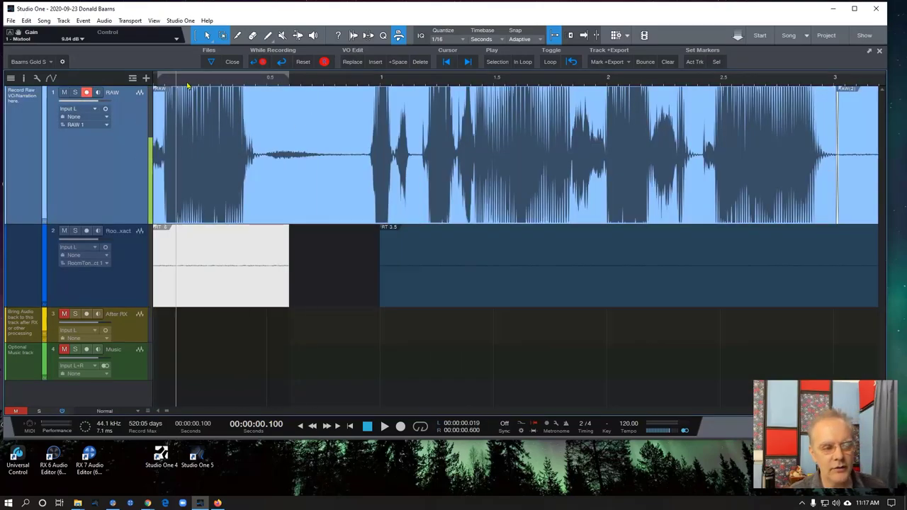
# Copy the RT .6 clip and replace the first 0.05 s of the RAW recording with it
pyautogui.click(165, 89)
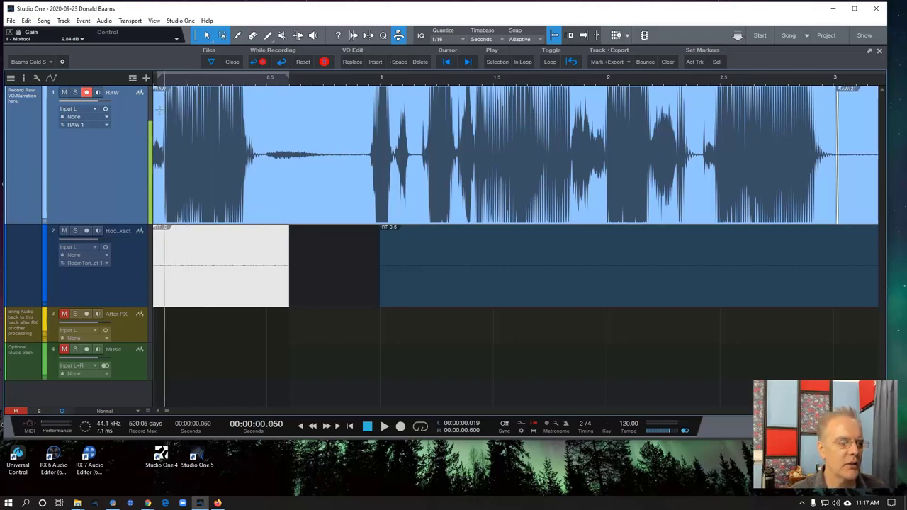
pyautogui.click(220, 289)
pyautogui.rightClick(218, 286)
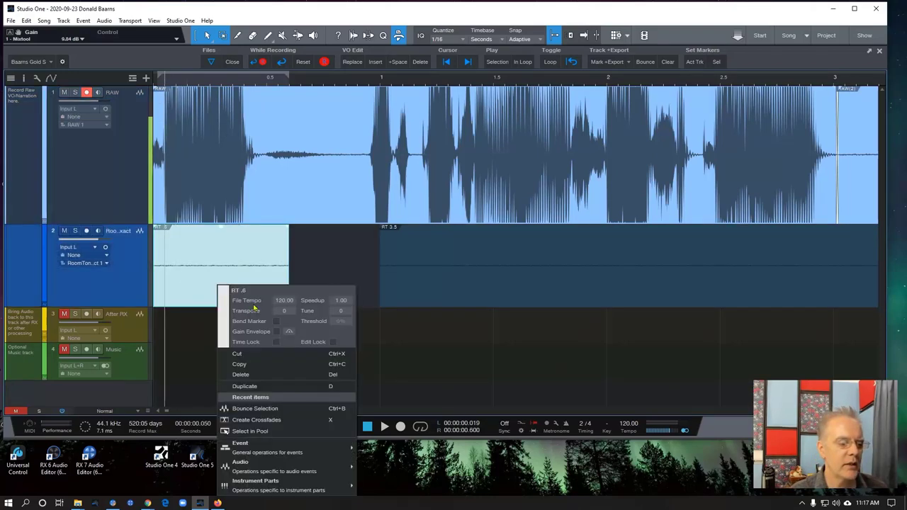
pyautogui.click(241, 364)
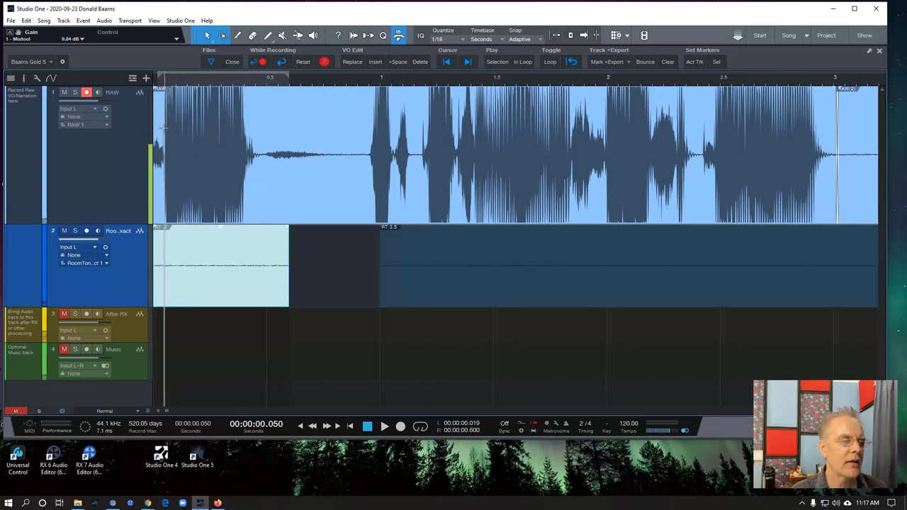
pyautogui.click(165, 135)
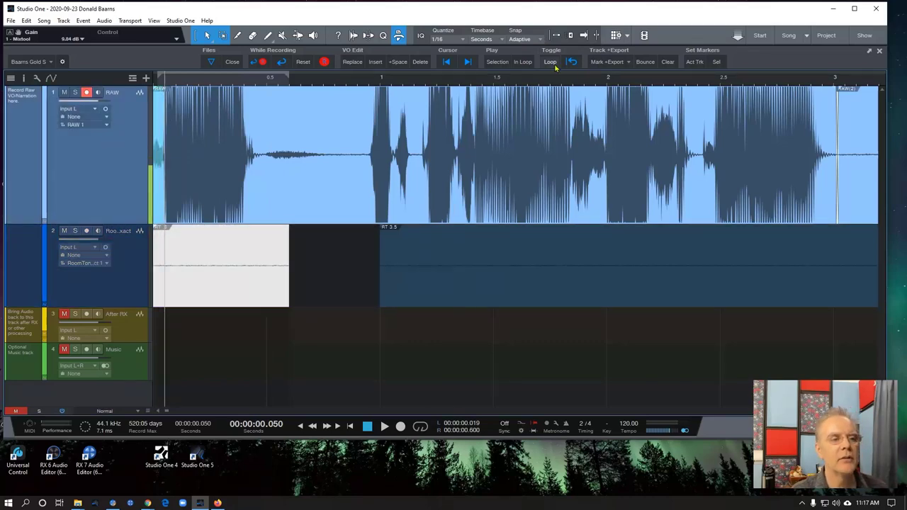
pyautogui.click(352, 62)
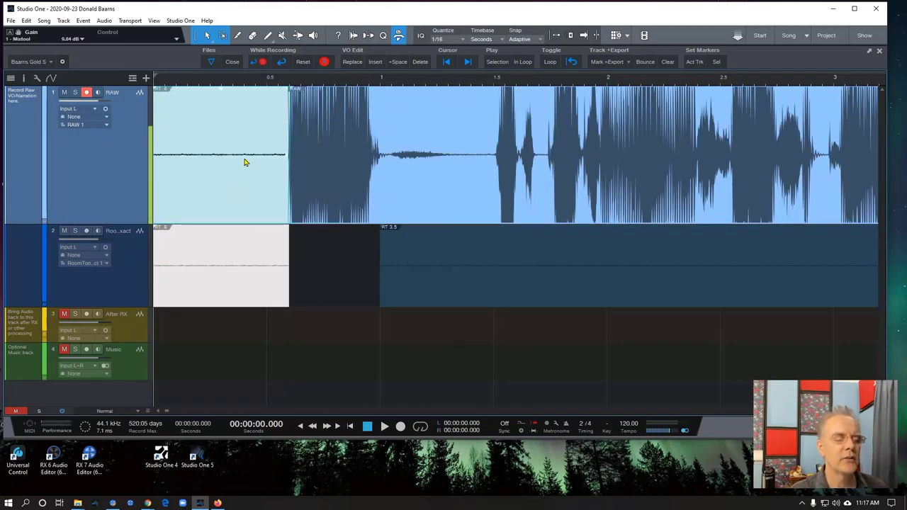
# Copy the RT 3.5 clip and replace the end of the RAW recording from about 13.66 s with it
pyautogui.click(456, 285)
pyautogui.rightClick(456, 284)
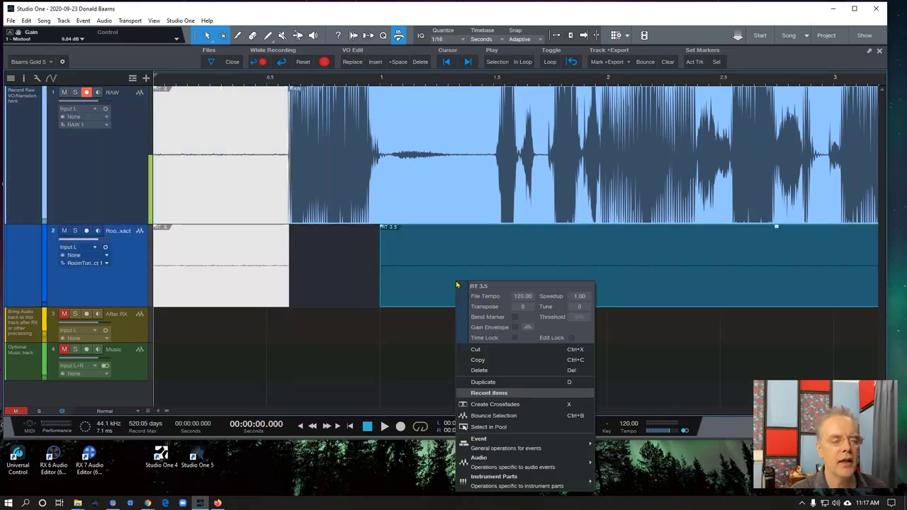
pyautogui.click(488, 360)
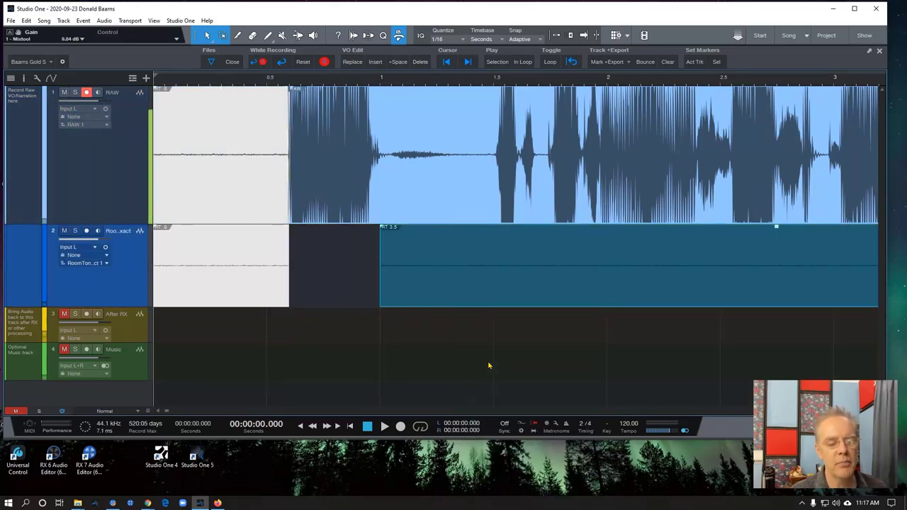
pyautogui.scroll(-10, 575, 80)
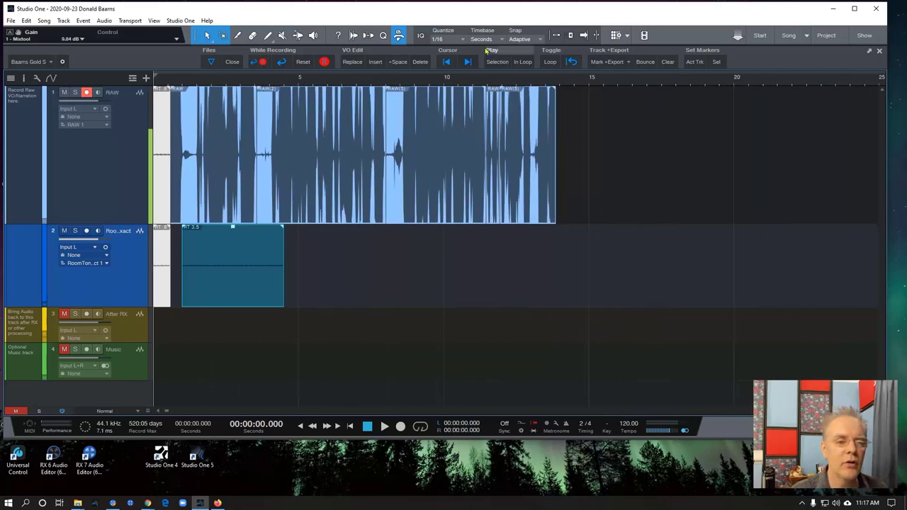
pyautogui.scroll(12, 575, 122)
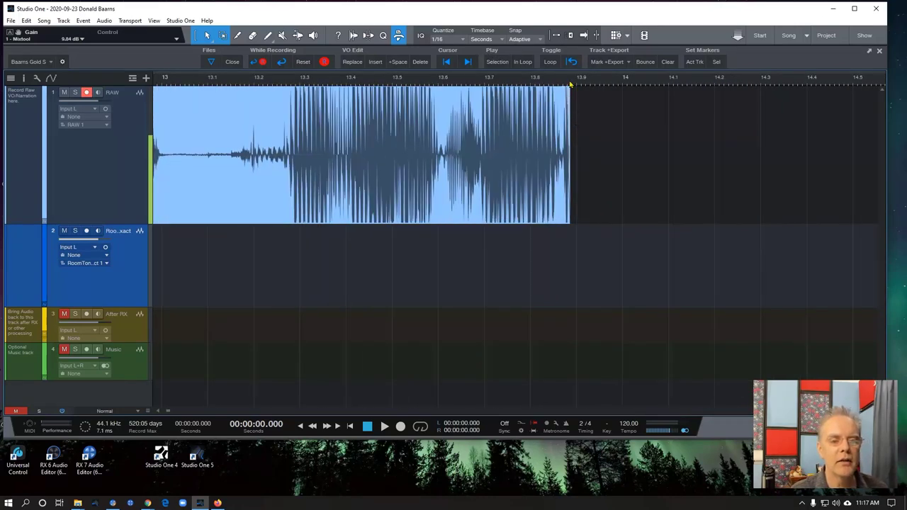
pyautogui.click(570, 84)
pyautogui.moveTo(465, 127); pyautogui.dragTo(606, 129)
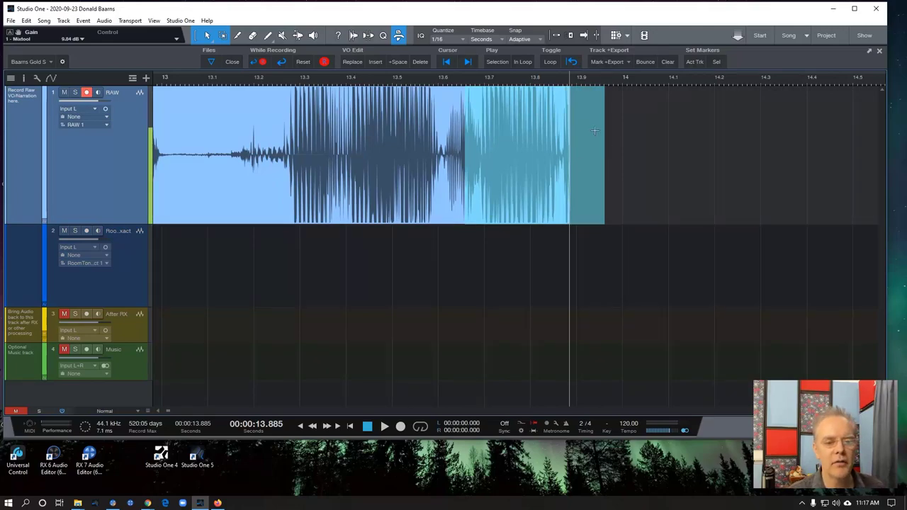
pyautogui.click(352, 62)
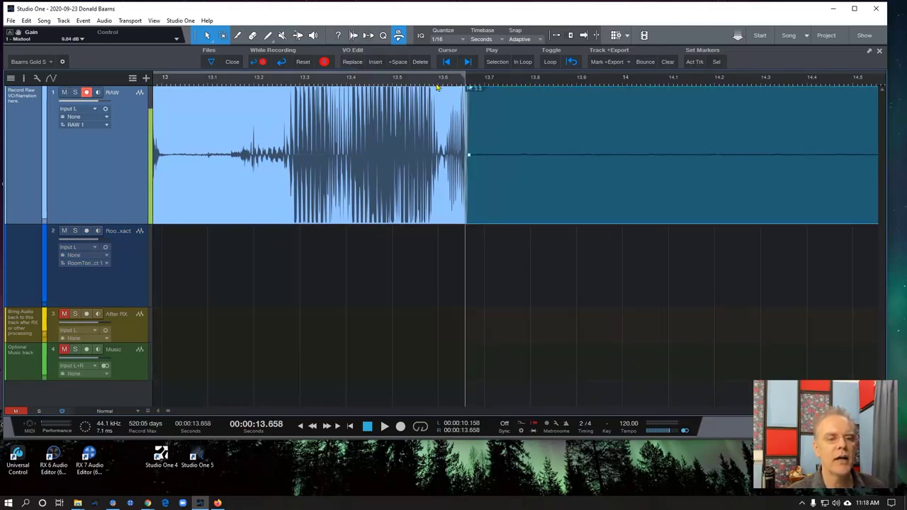
# Color the RT 3.5 clip on the RoomTone Exact track orange
pyautogui.press('w')
pyautogui.press('w')
pyautogui.press('w')
pyautogui.press('w')
pyautogui.press('w')
pyautogui.press('w')
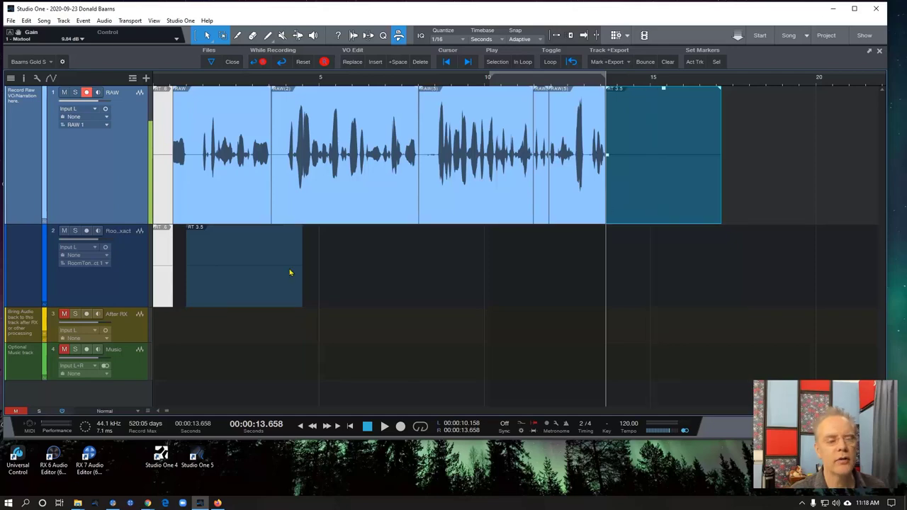
pyautogui.rightClick(235, 283)
pyautogui.click(243, 304)
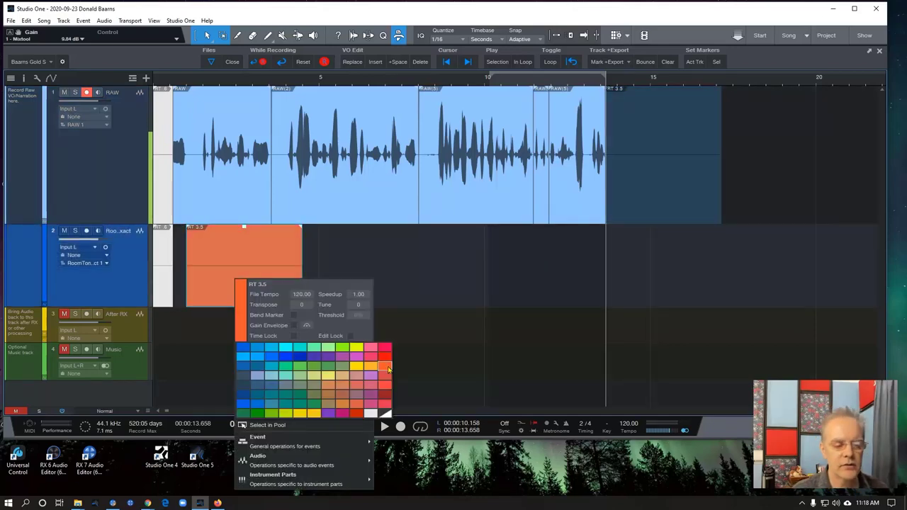
pyautogui.click(387, 368)
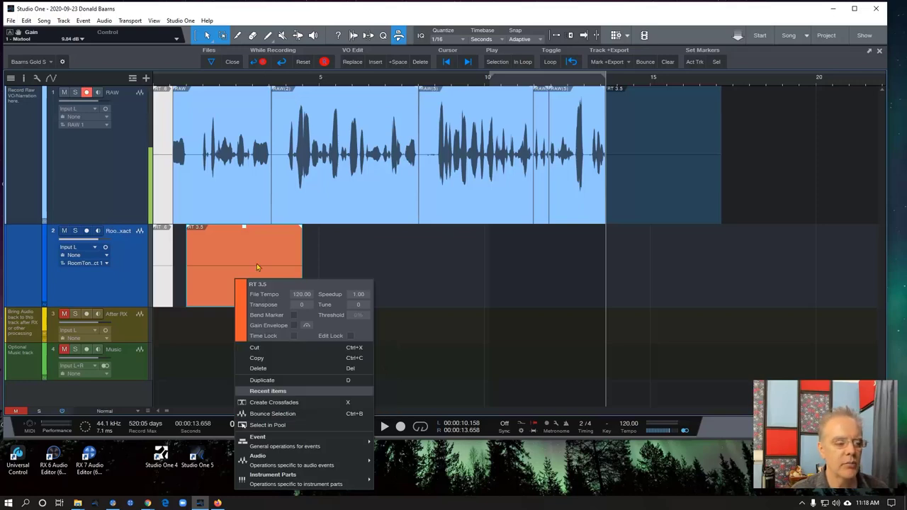
pyautogui.click(214, 282)
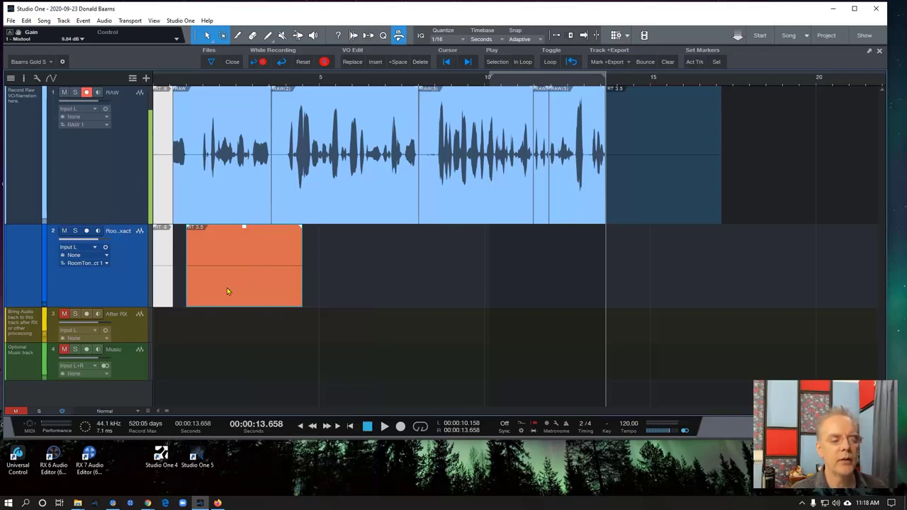
# Copy the orange RT 3.5 clip and replace the blue RT 3.5 clip at the end of the RAW track with it
pyautogui.rightClick(227, 290)
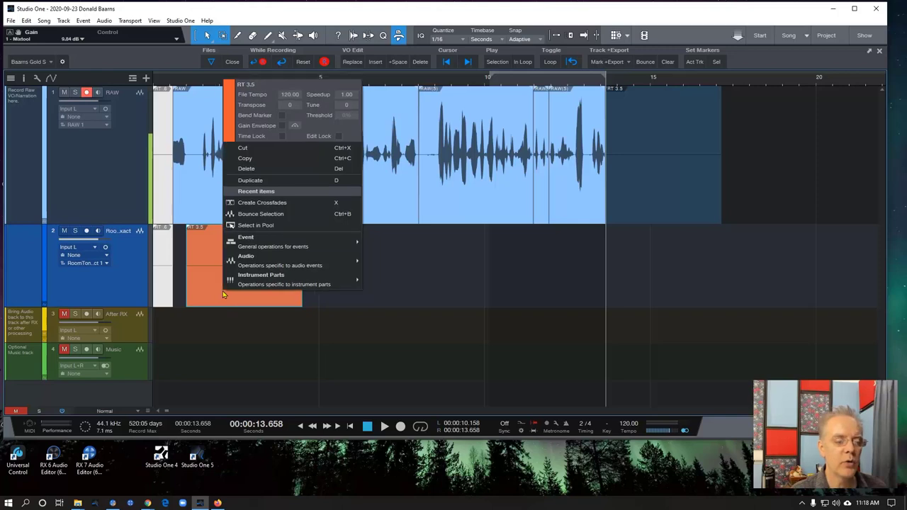
pyautogui.click(249, 154)
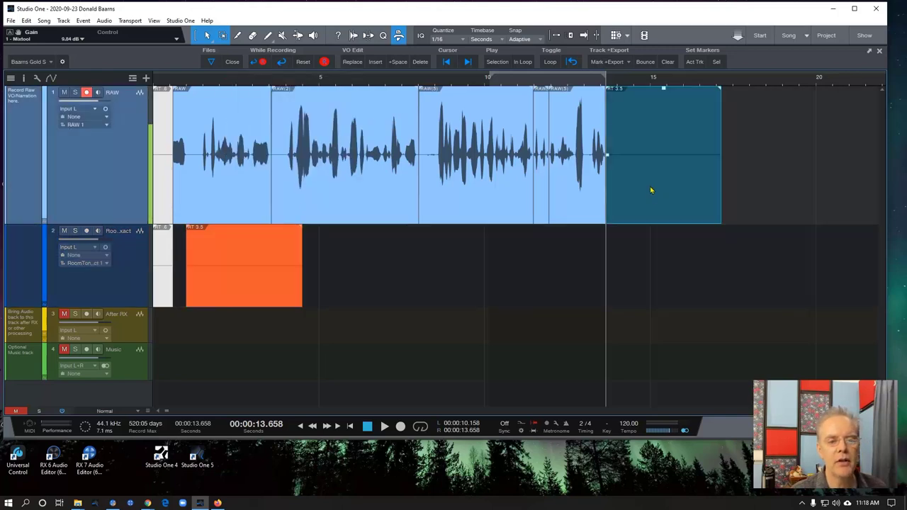
pyautogui.click(347, 62)
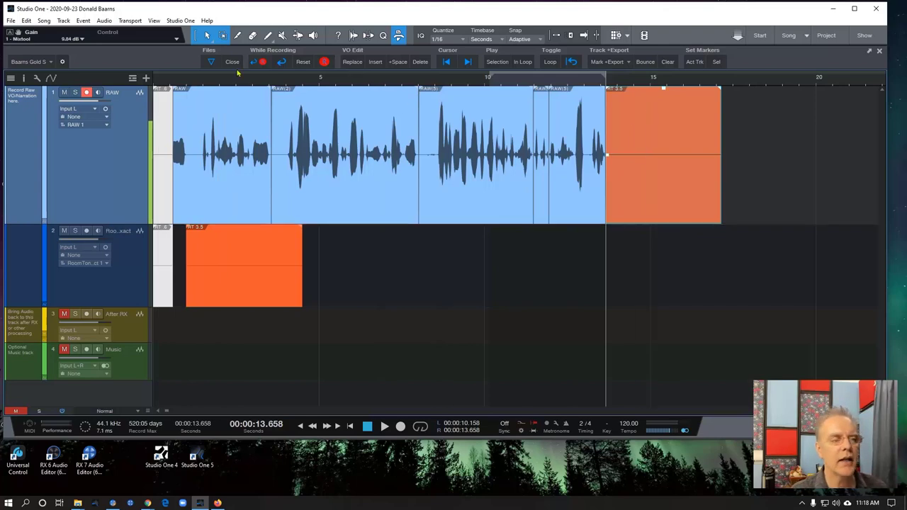
# Shorten the orange RT 3.5 clip on the RoomTone Exact track so it ends at about 3.5 s
pyautogui.press('z')
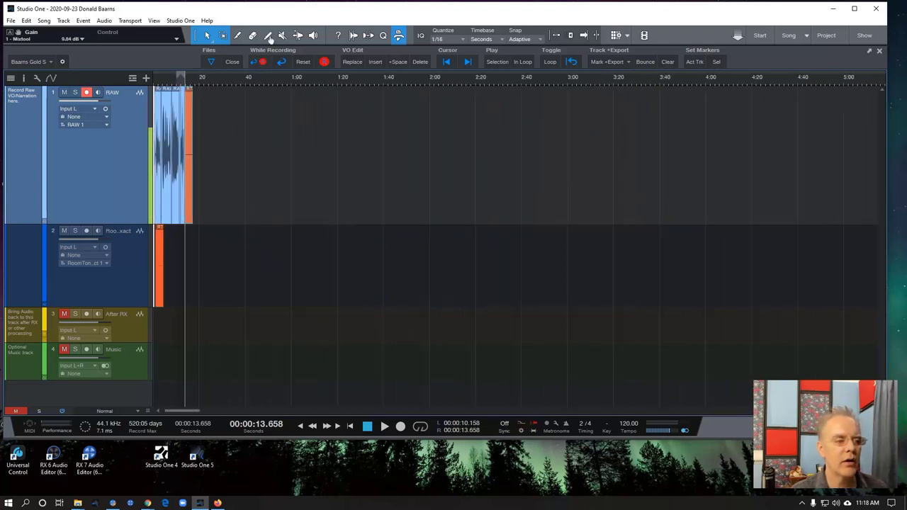
pyautogui.press('z')
pyautogui.scroll(-2, 175, 129)
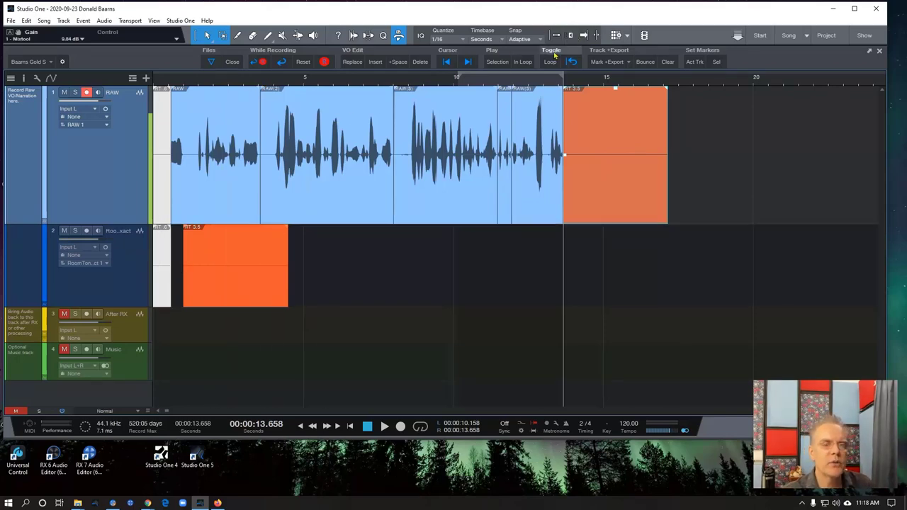
pyautogui.press('e')
pyautogui.press('e')
pyautogui.press('e')
pyautogui.press('e')
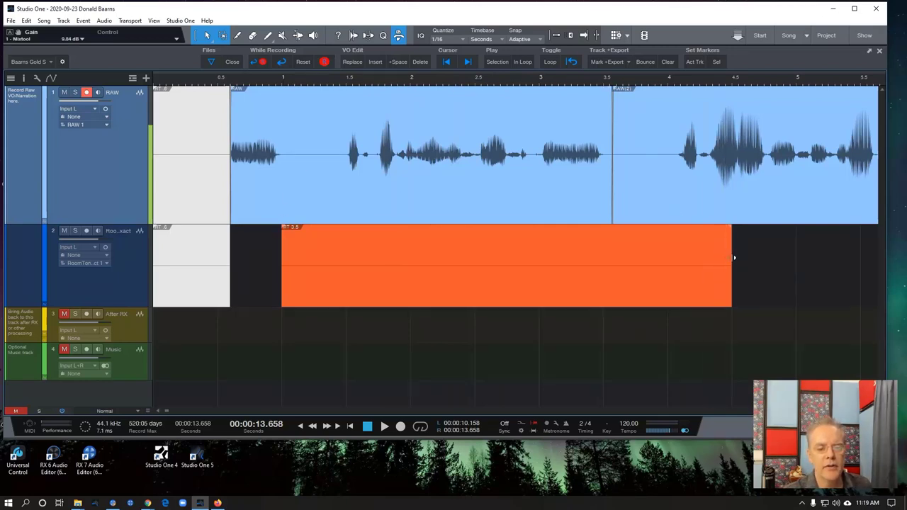
pyautogui.moveTo(734, 258); pyautogui.dragTo(606, 262)
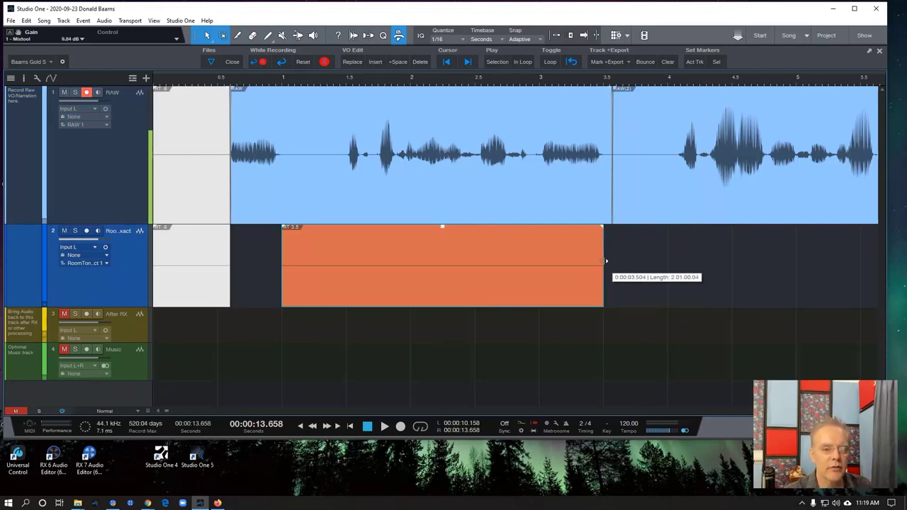
# Fine-trim the orange RT 3.5 clip's end to about 3.5 s and select the white room tone clip starting the RAW track
pyautogui.moveTo(607, 261); pyautogui.dragTo(606, 261)
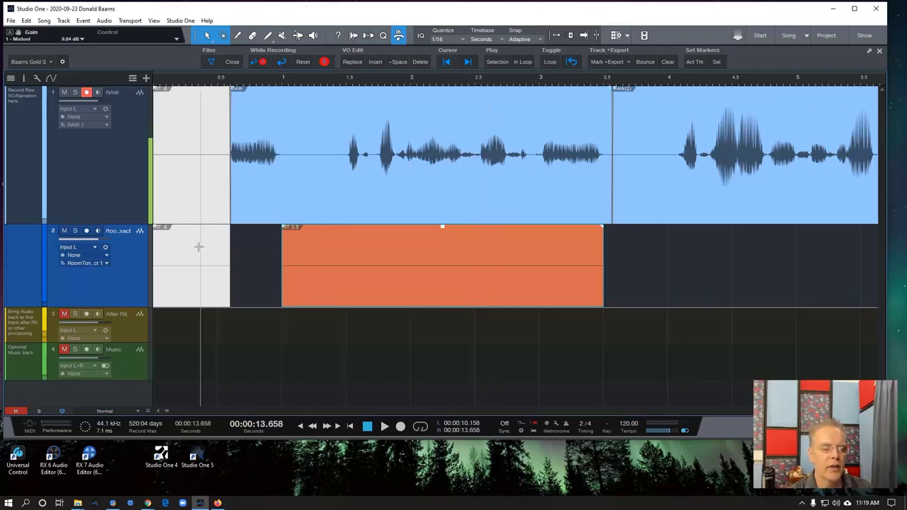
pyautogui.click(191, 163)
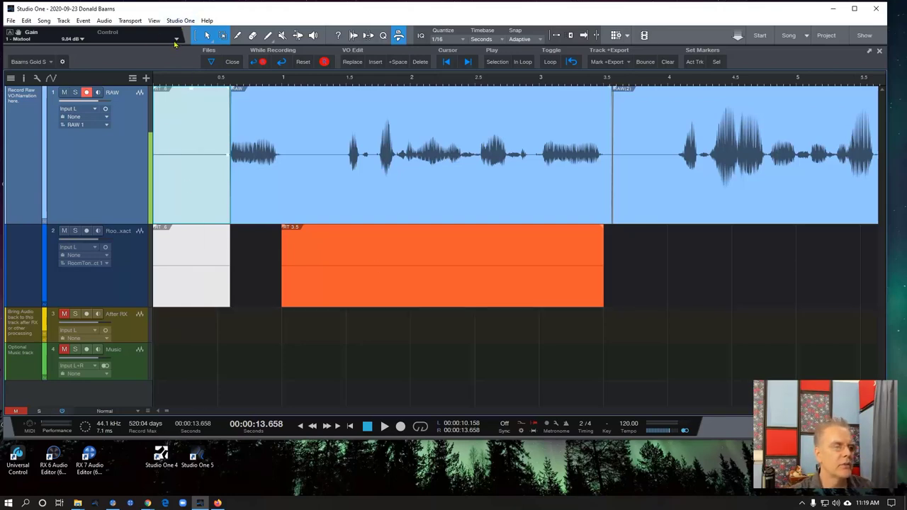
# Show the song's media folder in File Explorer, go up to the 2020-09-23 song folder, and widen the window and its folder tree
pyautogui.click(44, 21)
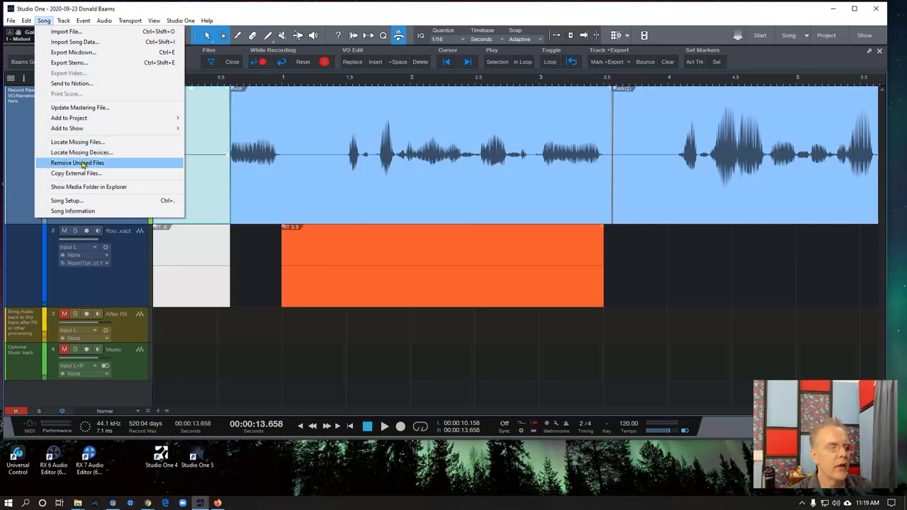
pyautogui.click(84, 187)
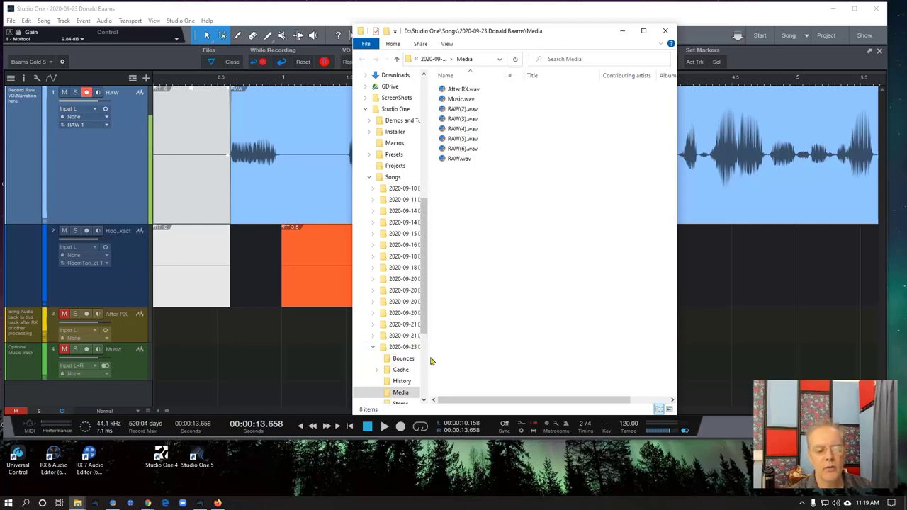
pyautogui.moveTo(428, 363); pyautogui.dragTo(516, 362)
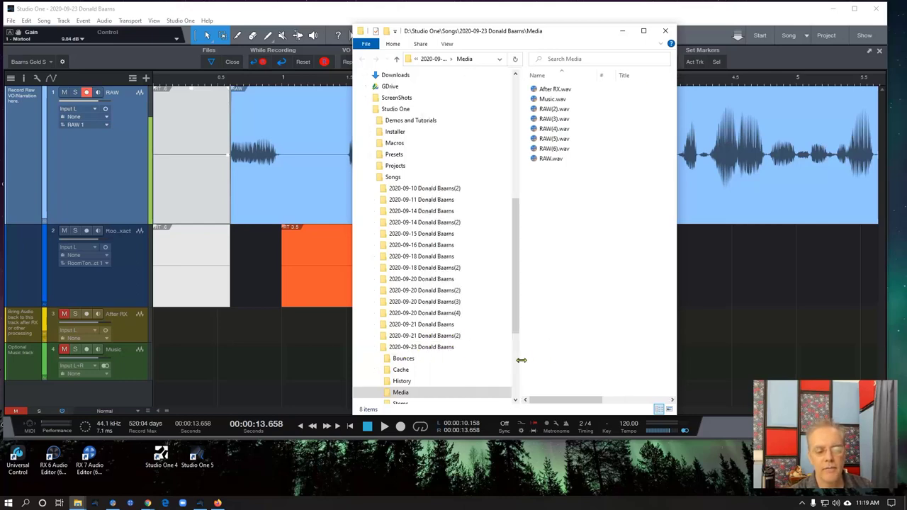
pyautogui.click(437, 348)
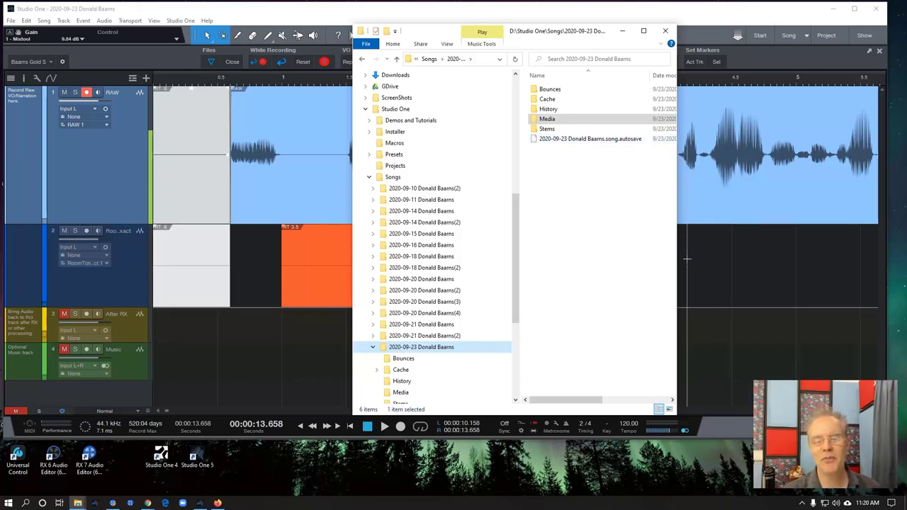
pyautogui.moveTo(678, 266); pyautogui.dragTo(716, 267)
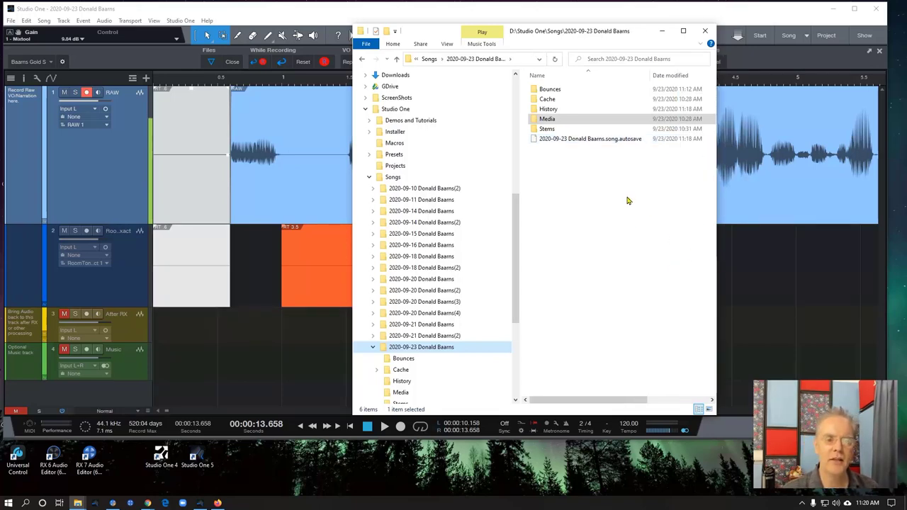
# Inspect the song's Media and Bounces folders and select RoomTone Exact.wav in Bounces
pyautogui.doubleClick(546, 120)
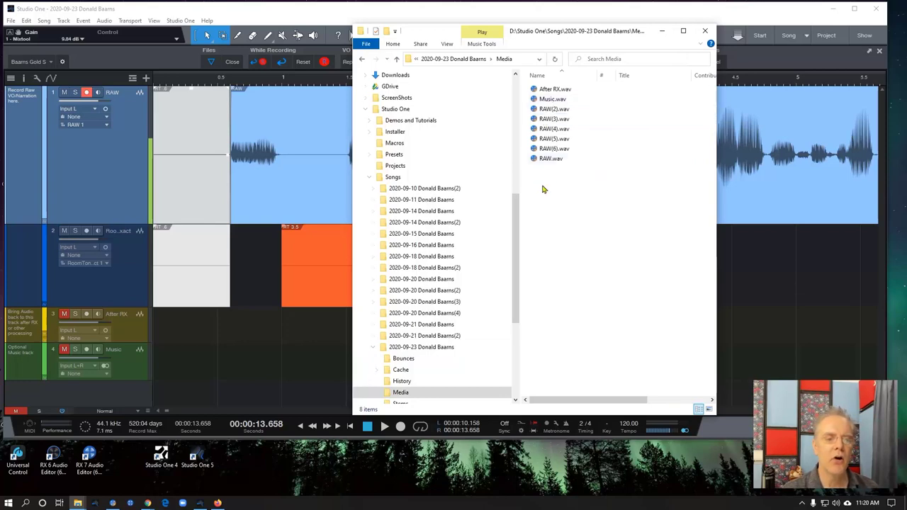
pyautogui.click(411, 360)
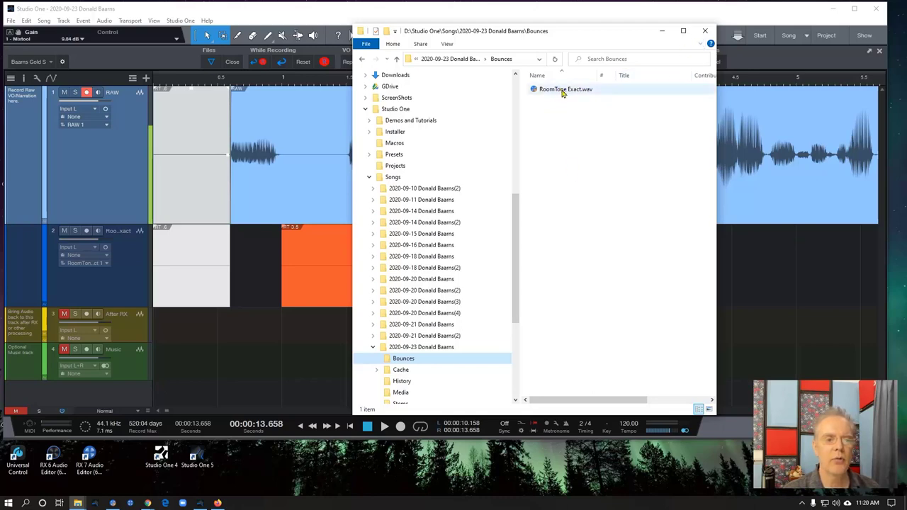
pyautogui.click(564, 93)
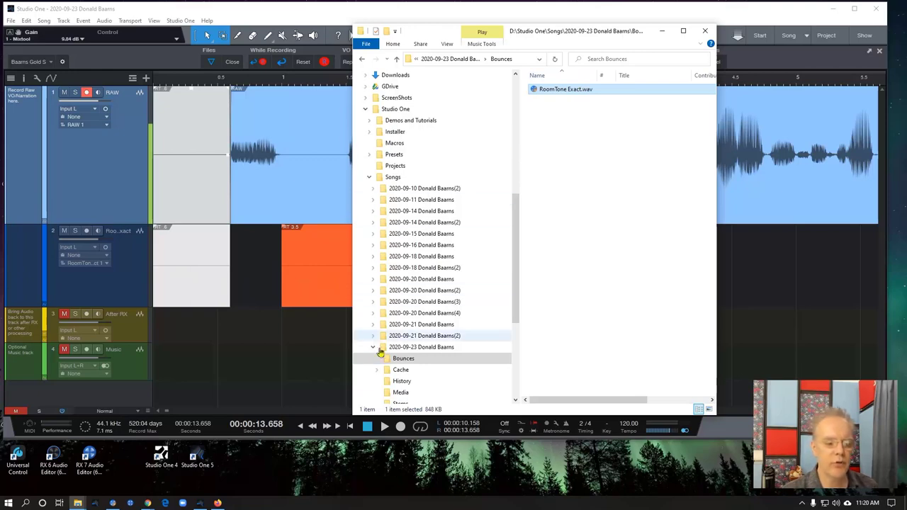
# Compare the contents of the 2020-09-23, 2020-09-10 (2) and 2020-09-21 (2) song folders, and close File Explorer
pyautogui.click(420, 348)
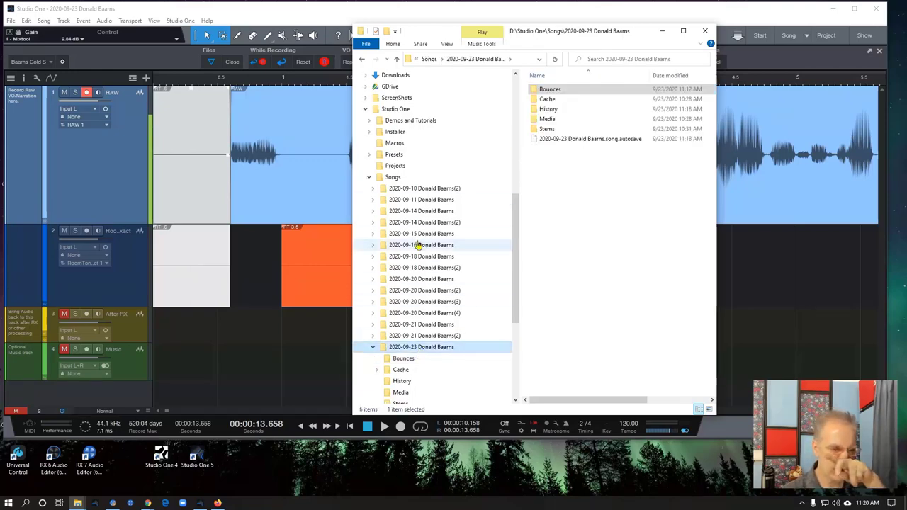
pyautogui.click(422, 188)
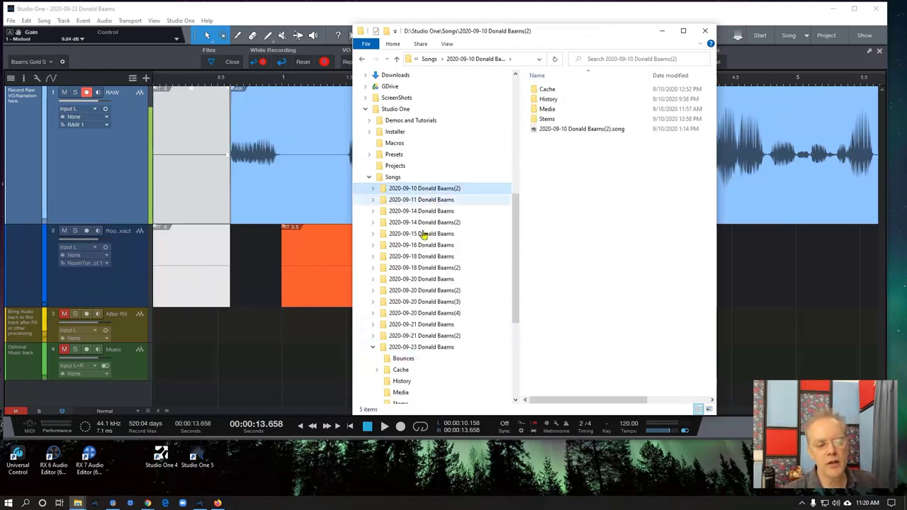
pyautogui.click(433, 338)
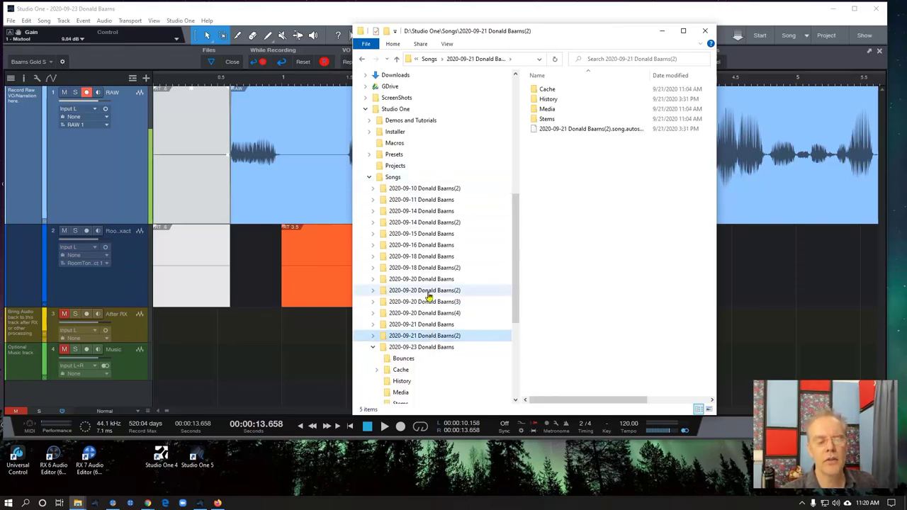
pyautogui.click(419, 189)
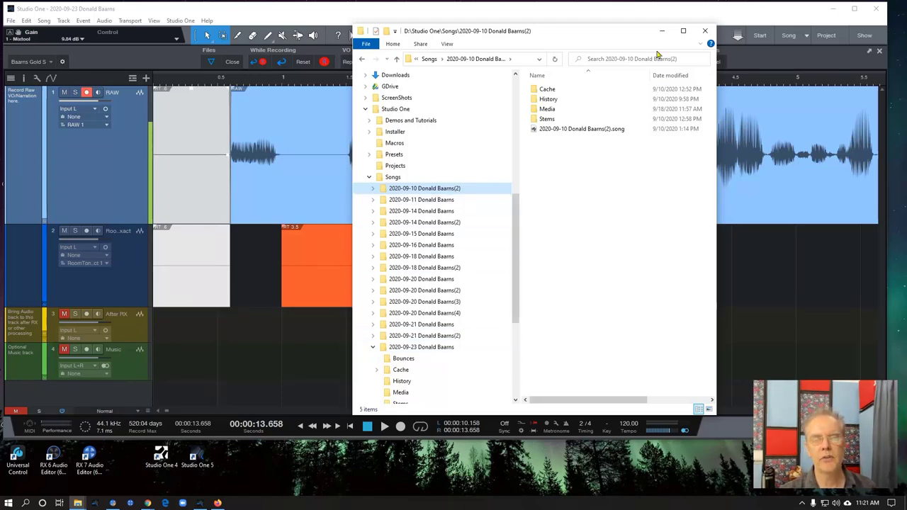
pyautogui.click(706, 30)
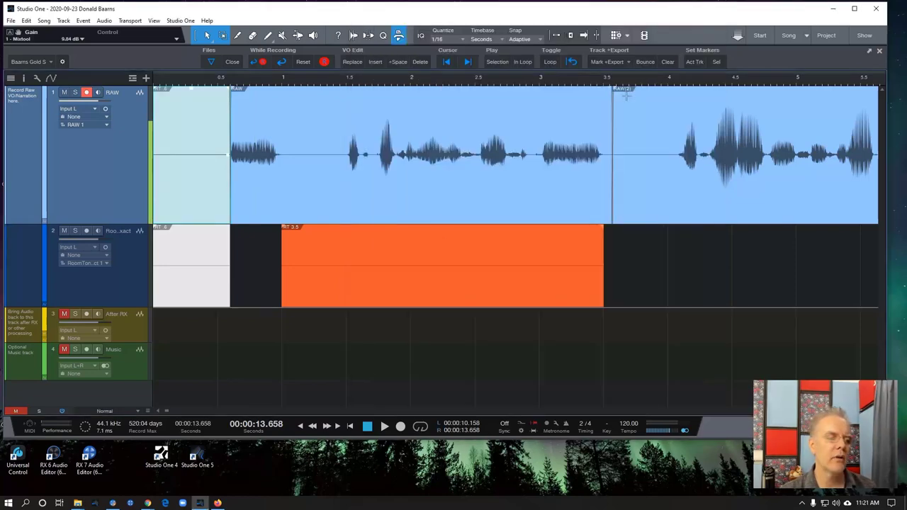
# Select the orange RT 3.5 clip and reopen the current song's 2020-09-23 folder in File Explorer
pyautogui.click(187, 259)
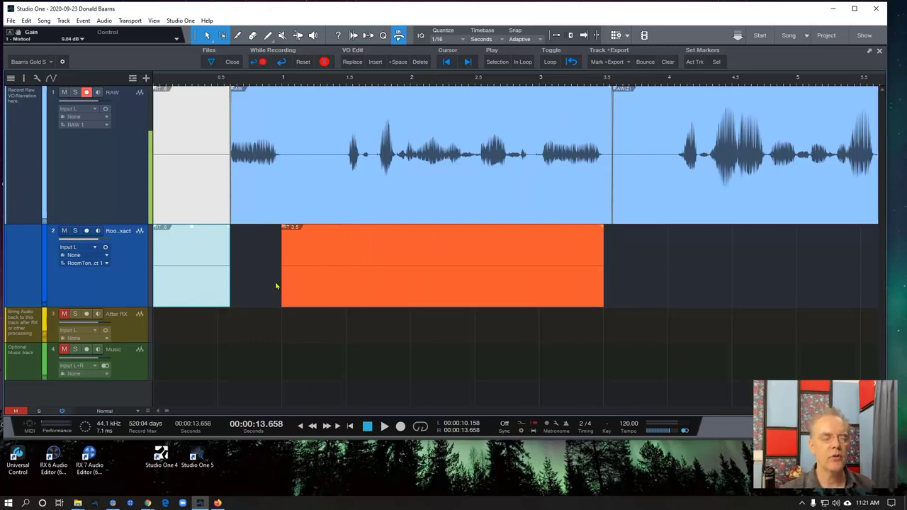
pyautogui.click(313, 282)
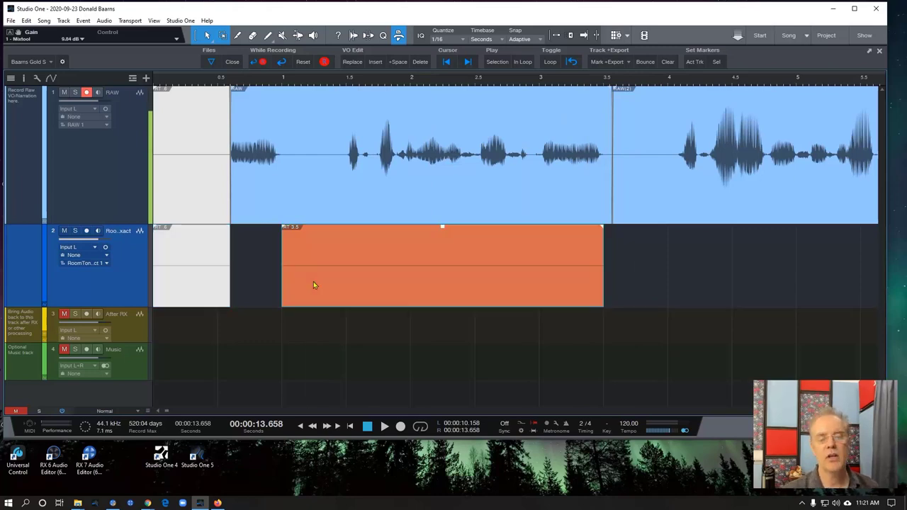
pyautogui.click(44, 20)
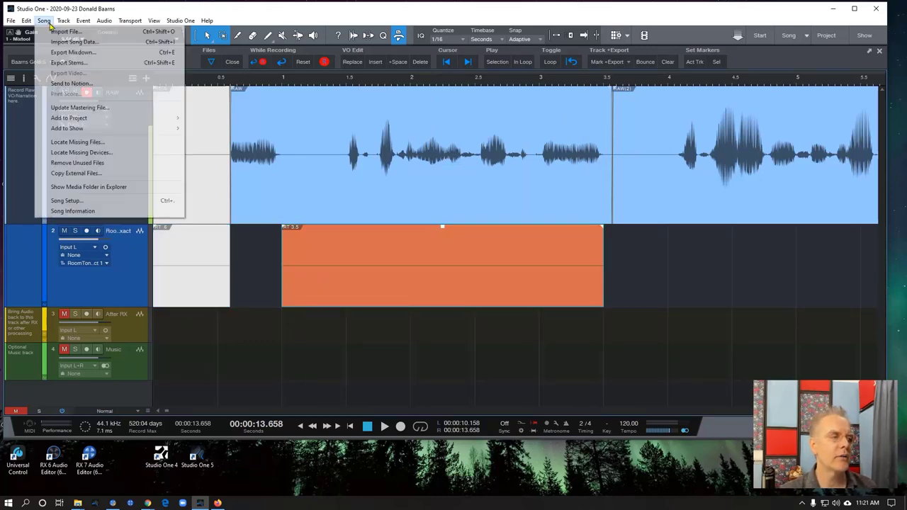
pyautogui.click(85, 187)
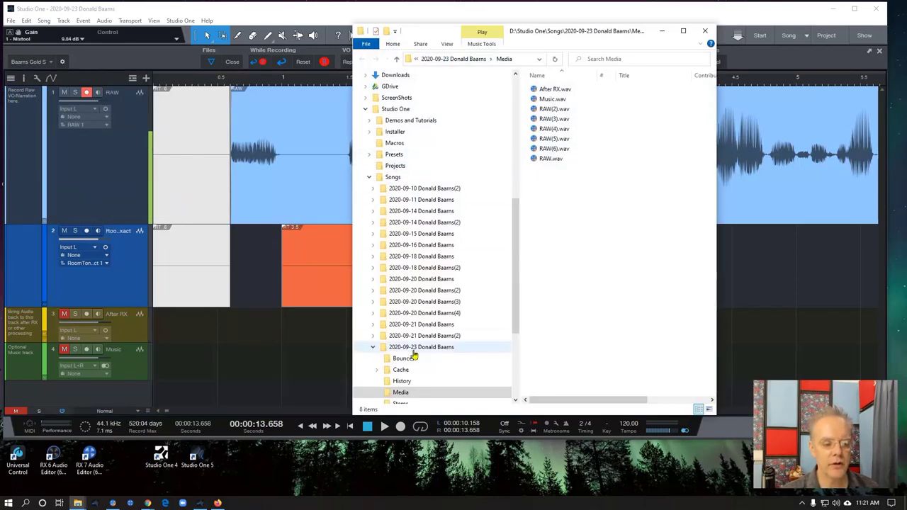
pyautogui.click(411, 347)
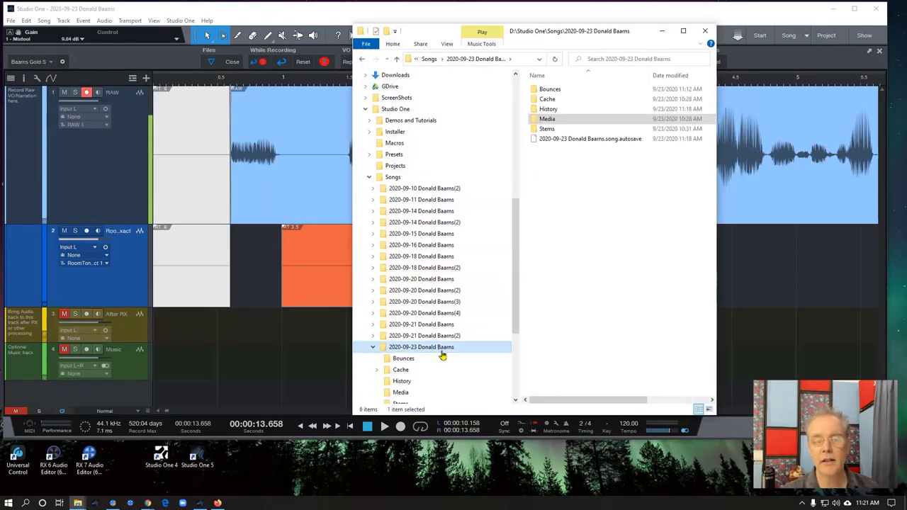
# Save the current song and bring its 2020-09-23 folder back up in File Explorer
pyautogui.click(159, 254)
pyautogui.click(11, 21)
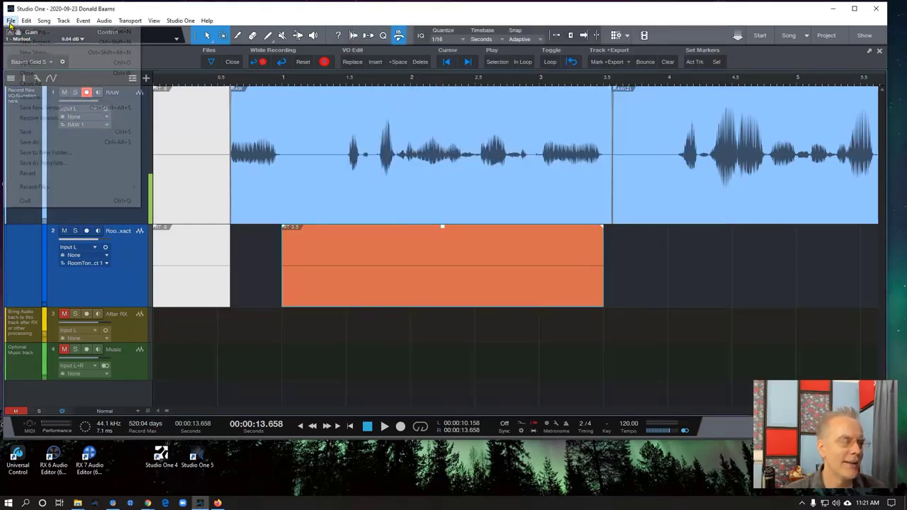
pyautogui.click(27, 133)
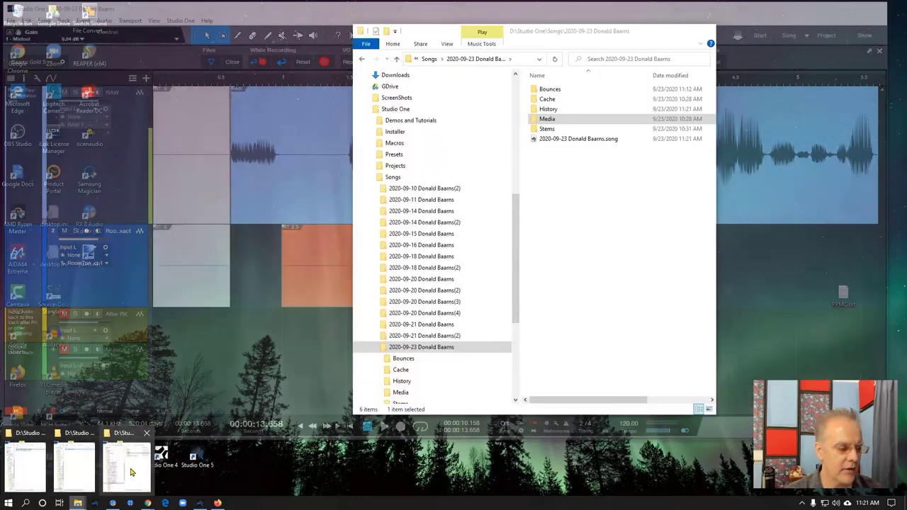
pyautogui.click(126, 466)
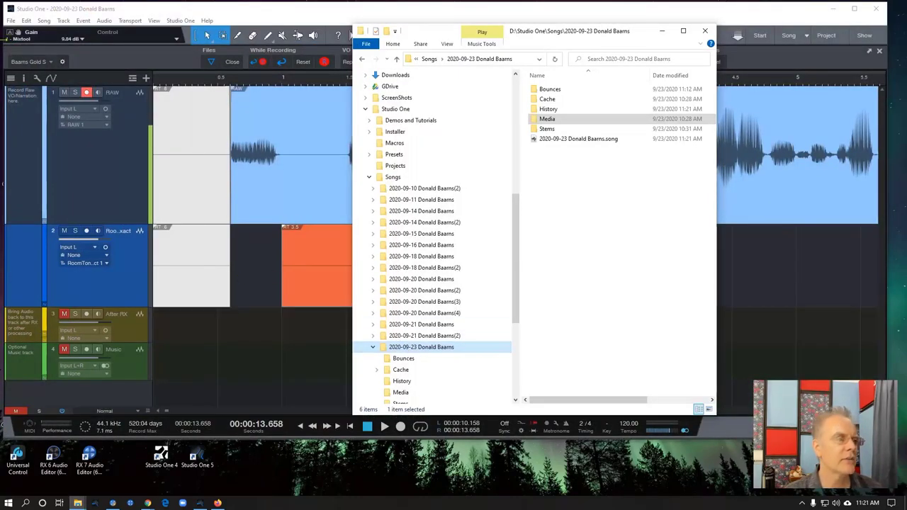
# Close the 2020-09-23 song and return to its folder in File Explorer
pyautogui.click(11, 21)
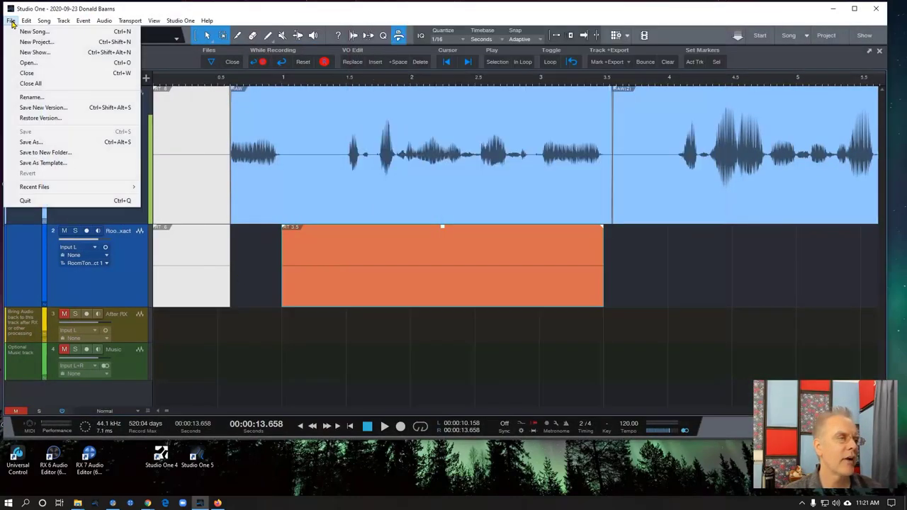
pyautogui.click(28, 73)
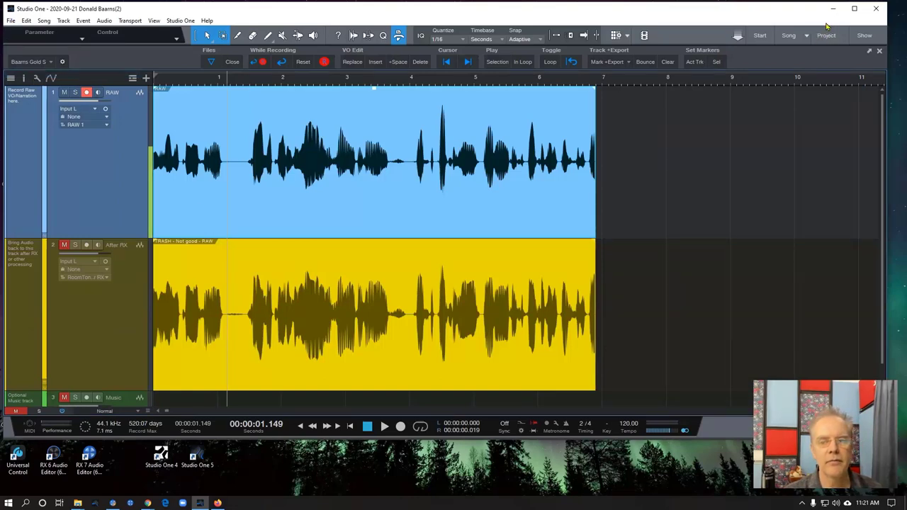
pyautogui.click(76, 503)
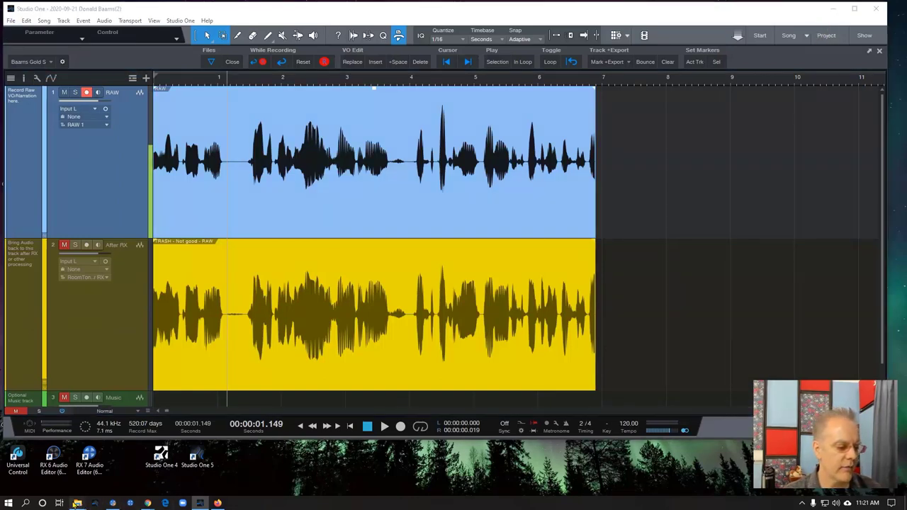
pyautogui.click(132, 471)
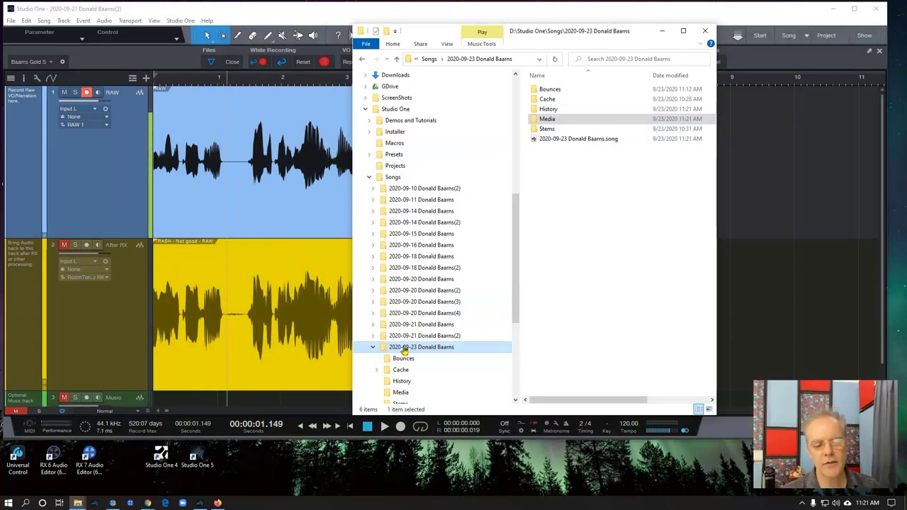
# Try to rename the 2020-09-23 song folder by appending TRASH to its name
pyautogui.rightClick(404, 351)
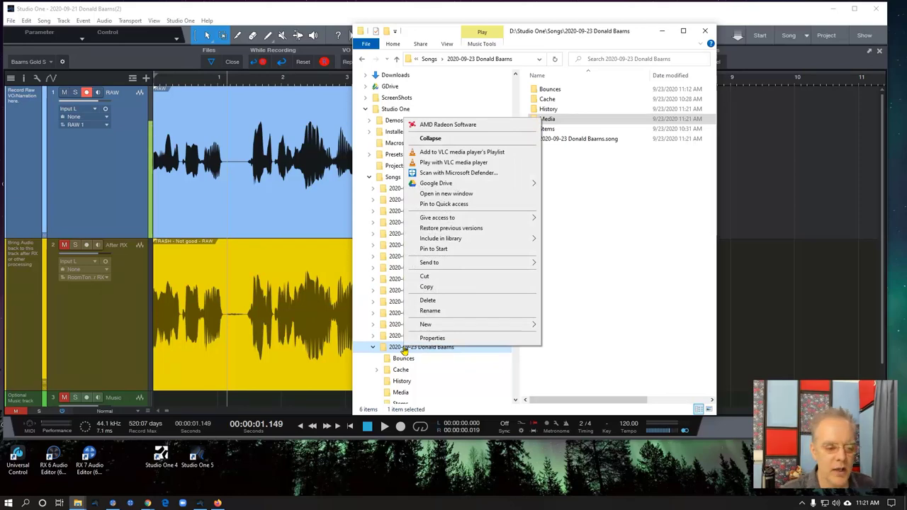
pyautogui.press('Escape')
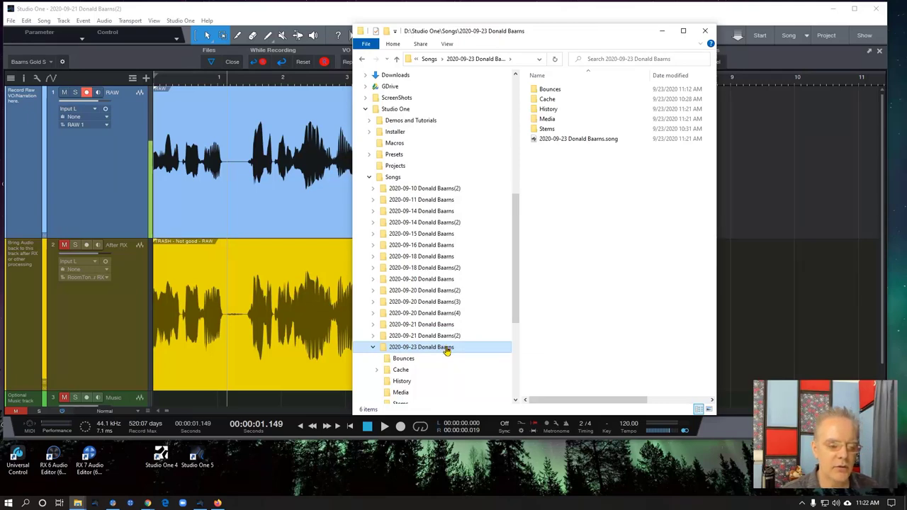
pyautogui.rightClick(445, 347)
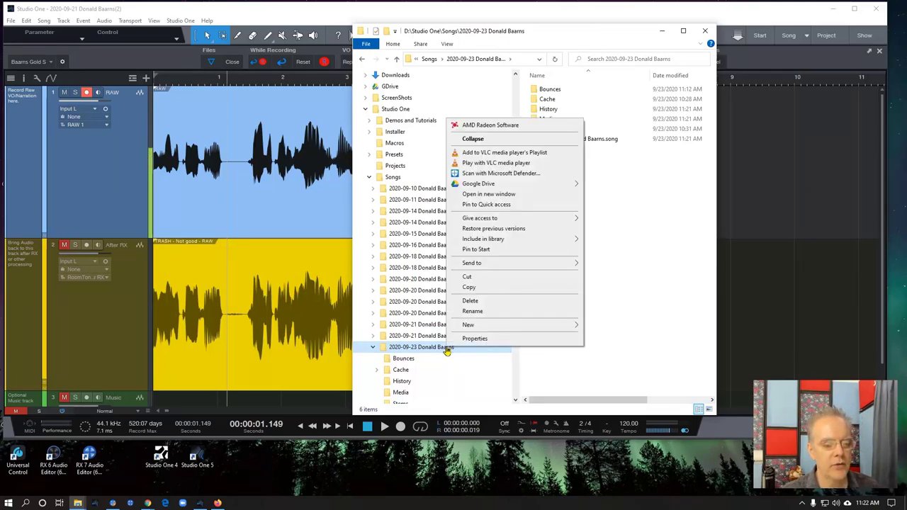
pyautogui.click(472, 313)
pyautogui.click(458, 347)
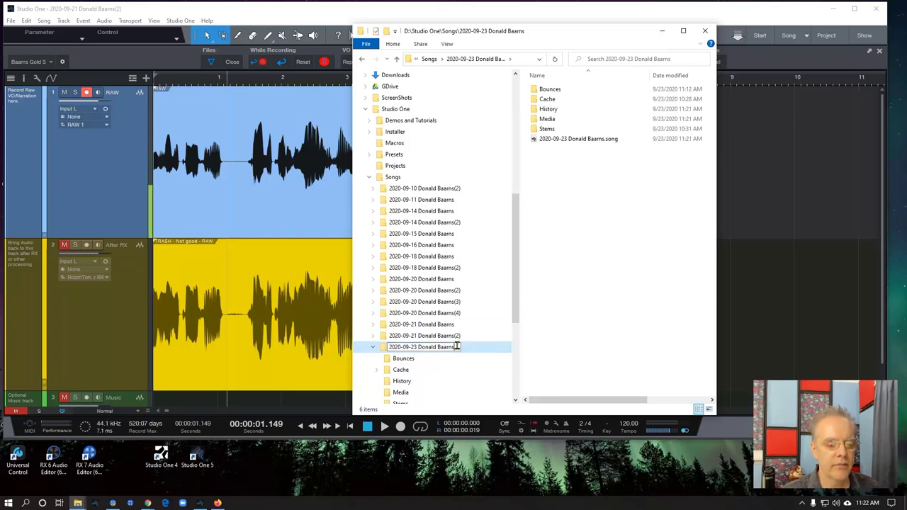
pyautogui.write('RA')
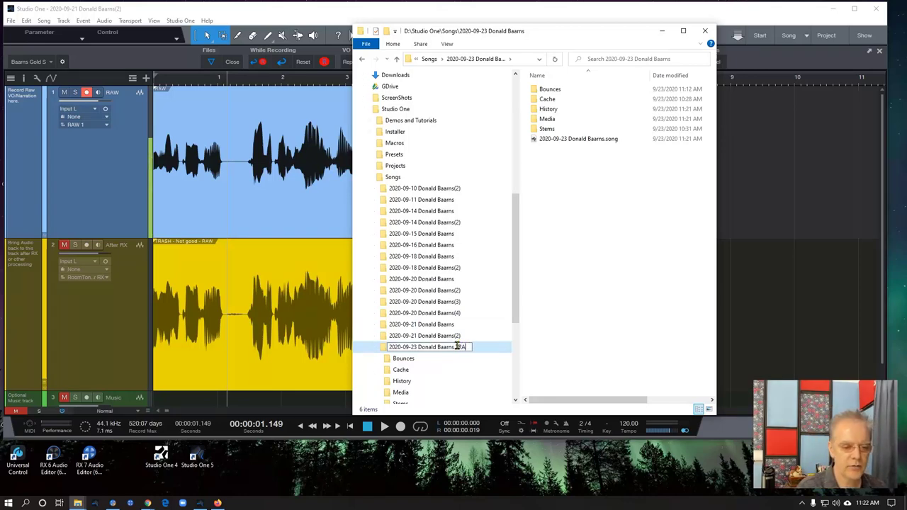
pyautogui.write('SH')
pyautogui.press('Return')
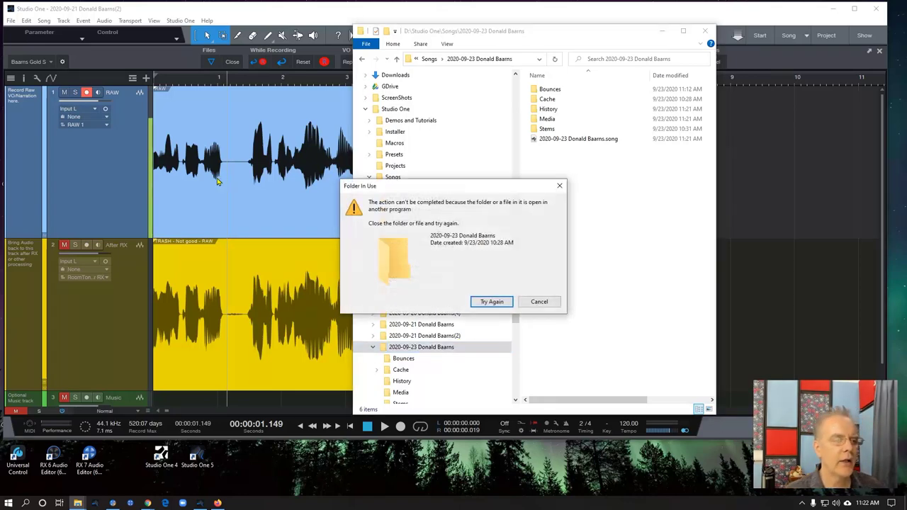
pyautogui.click(537, 302)
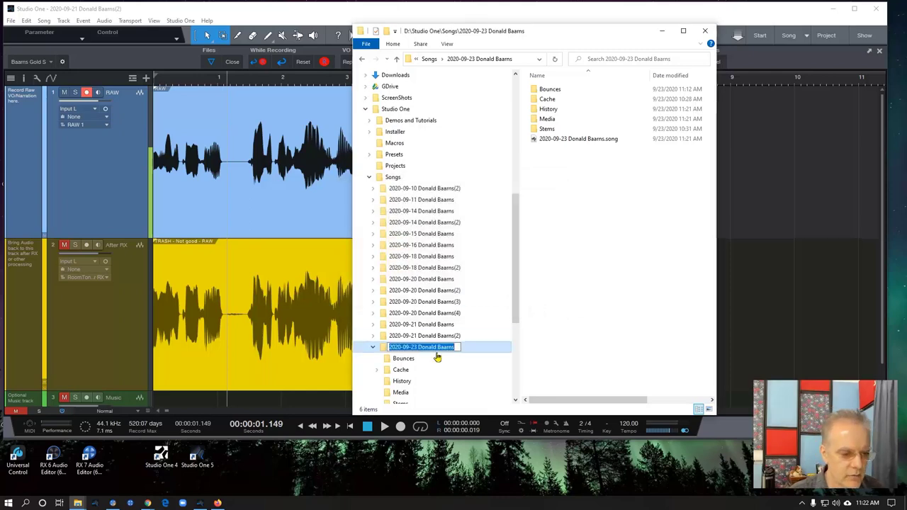
pyautogui.press('Escape')
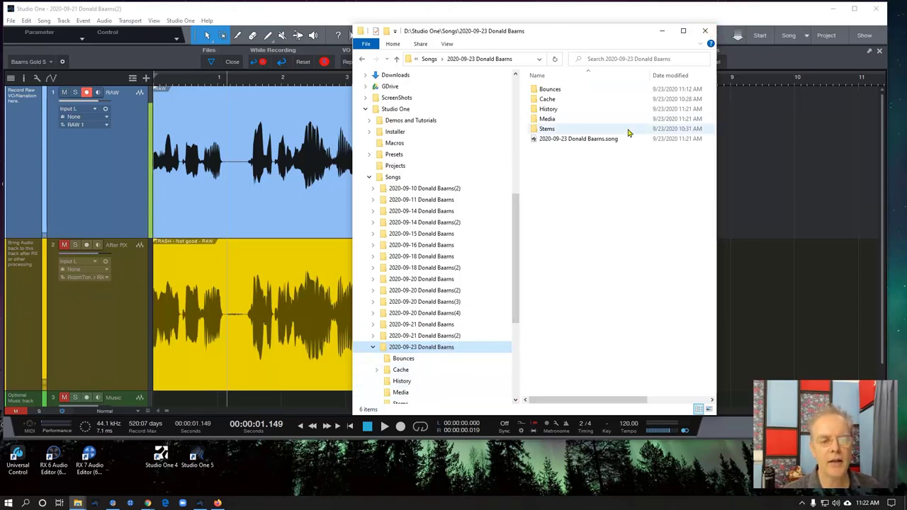
# Try to rename RoomTone Exact.wav in the 2020-09-23 song's Bounces folder to RoomTone Exact2.wav
pyautogui.doubleClick(566, 91)
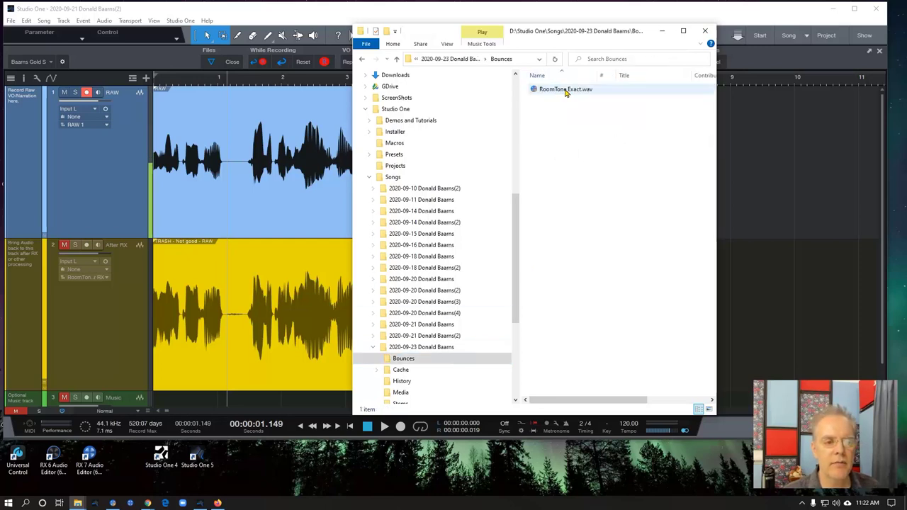
pyautogui.click(567, 91)
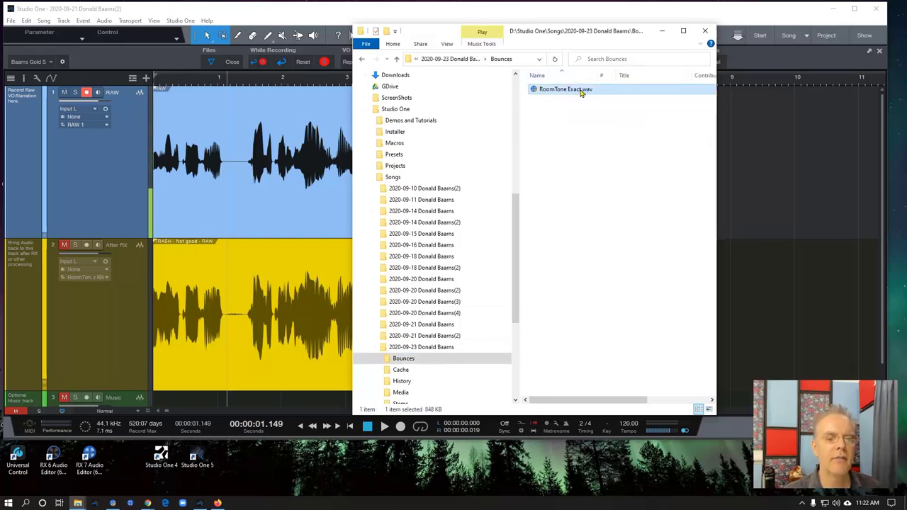
pyautogui.moveTo(580, 92); pyautogui.dragTo(584, 92)
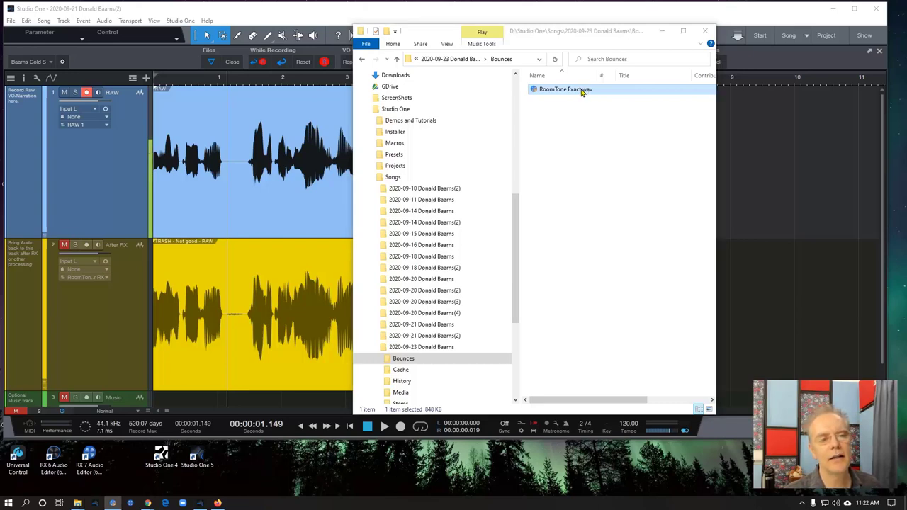
pyautogui.click(583, 92)
pyautogui.rightClick(582, 92)
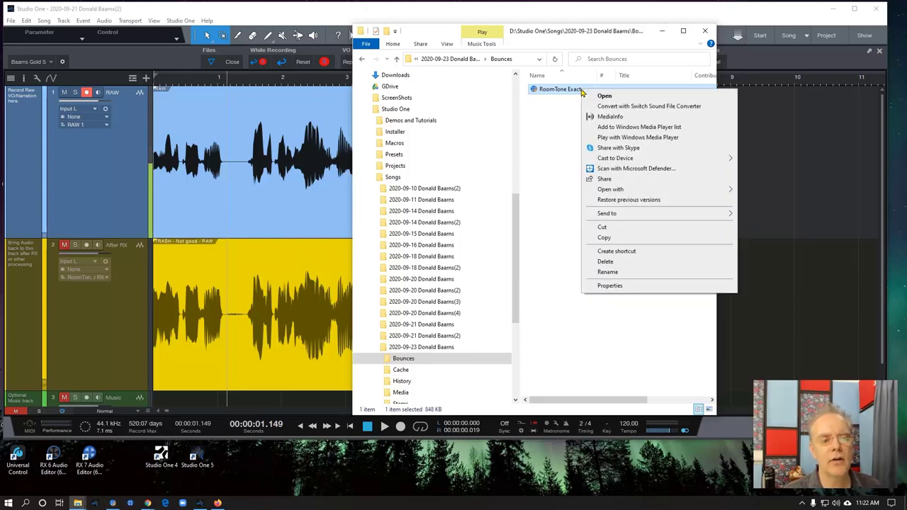
pyautogui.click(607, 272)
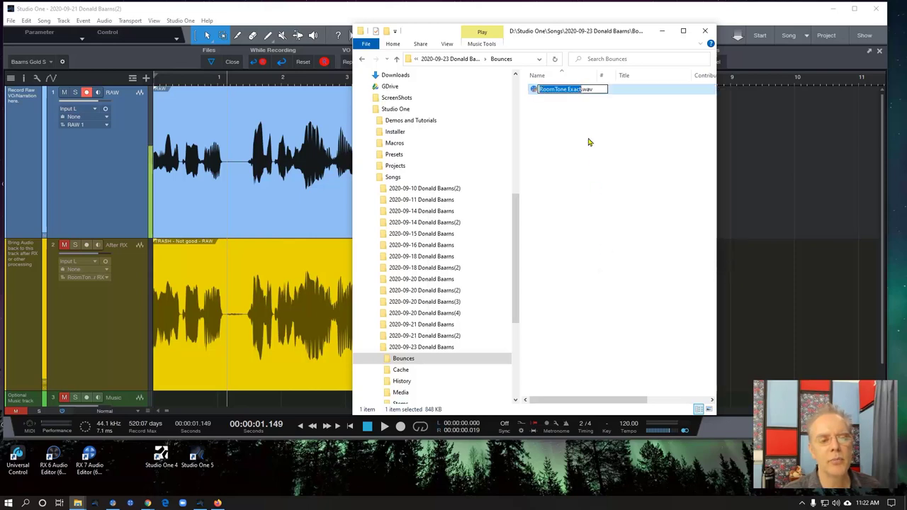
pyautogui.press('Right')
pyautogui.write('2')
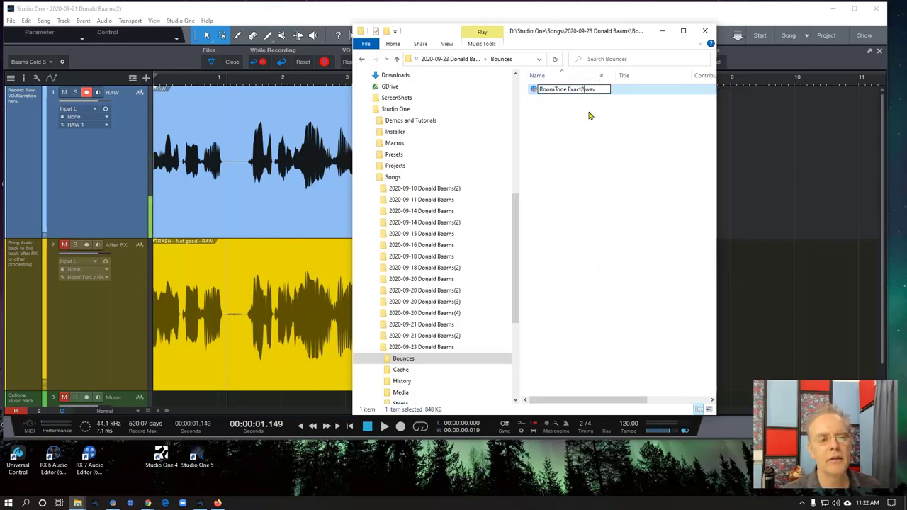
pyautogui.press('Return')
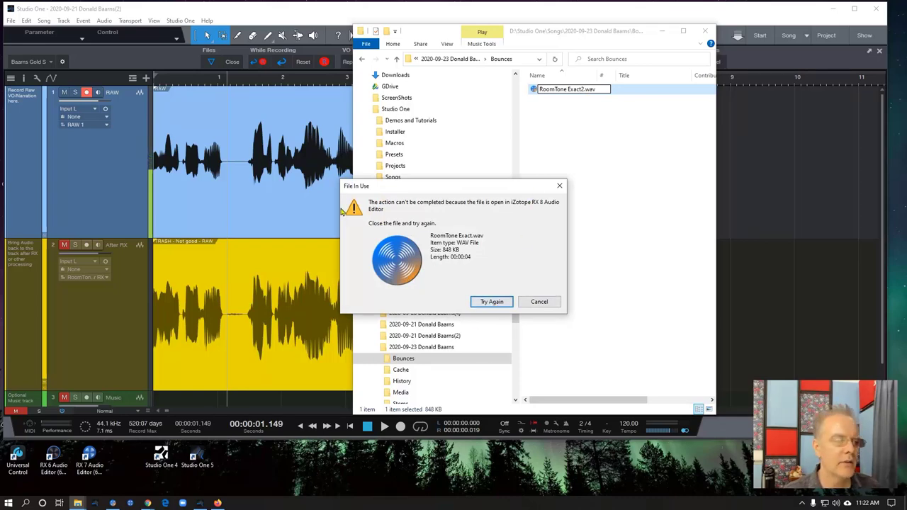
# Close RoomTone Exact.wav in iZotope RX 8, then return to File Explorer and retry the blocked rename
pyautogui.click(111, 504)
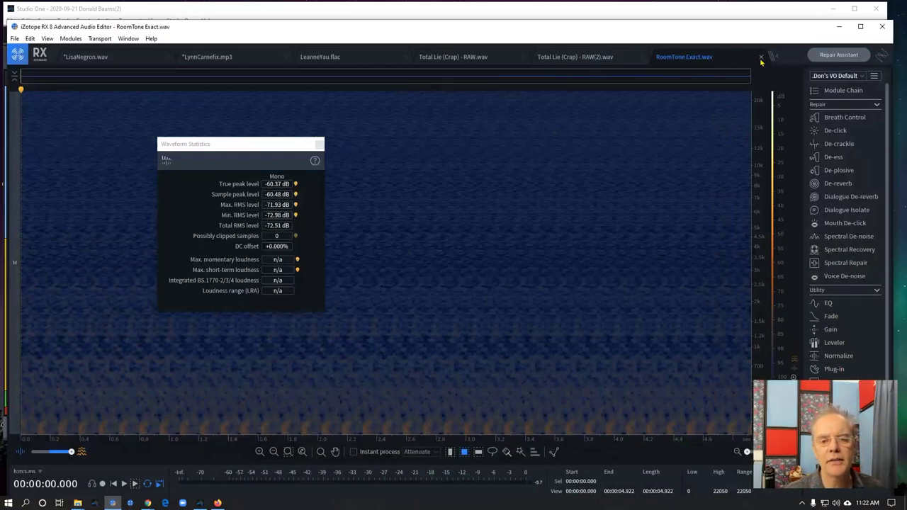
pyautogui.click(762, 57)
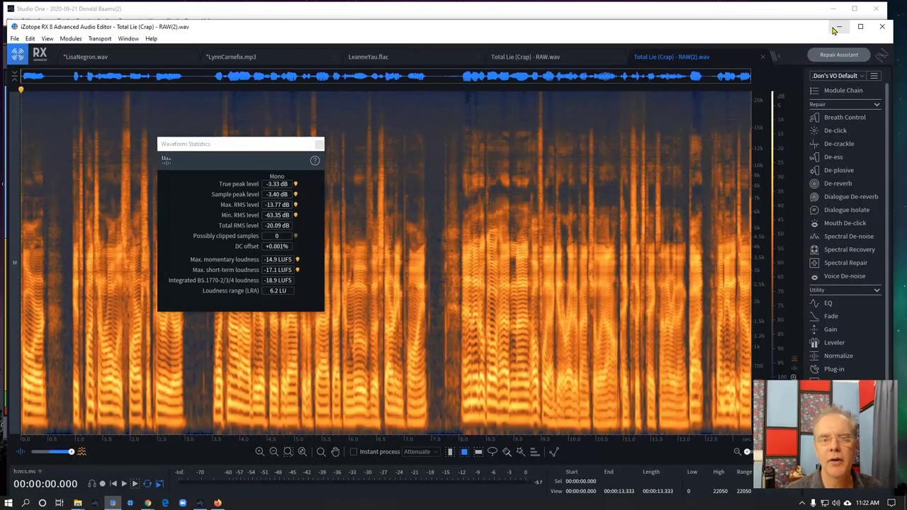
pyautogui.click(838, 28)
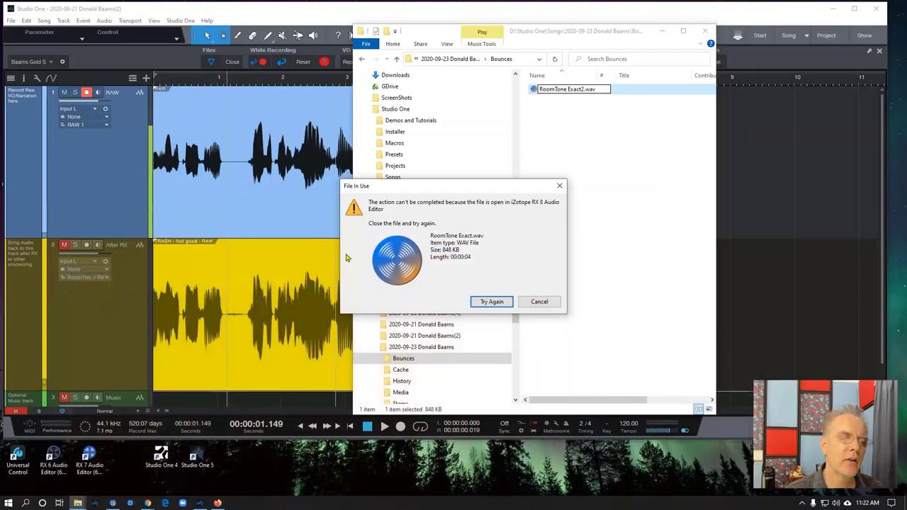
pyautogui.click(491, 302)
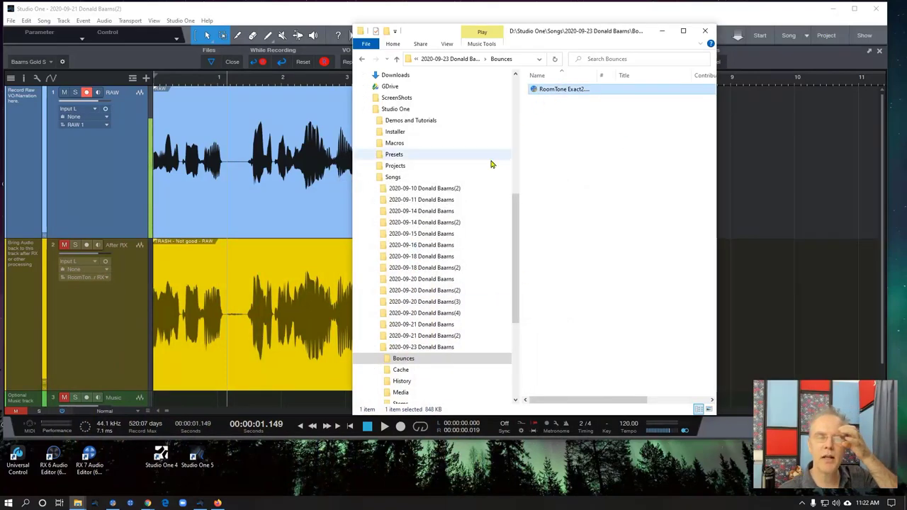
# Go back to the 2020-09-23 song folder and open its .song file in Studio One
pyautogui.click(418, 348)
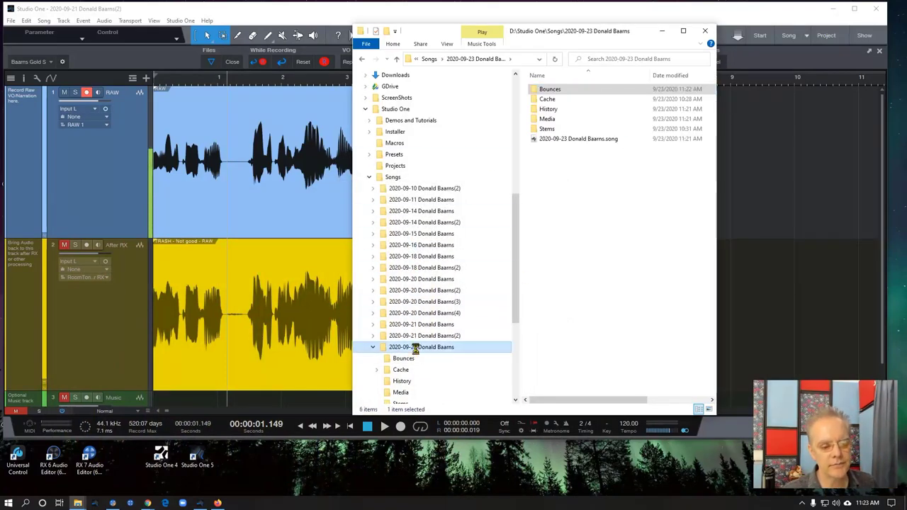
pyautogui.rightClick(418, 354)
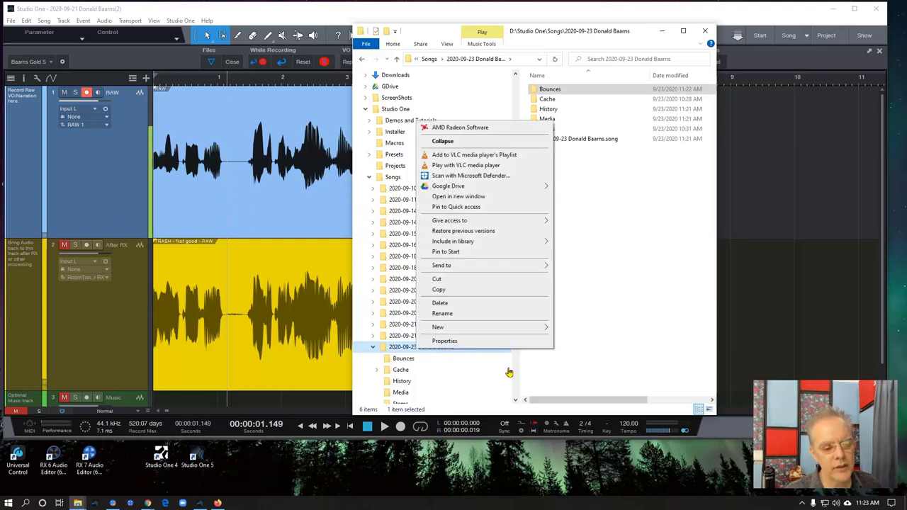
pyautogui.click(370, 348)
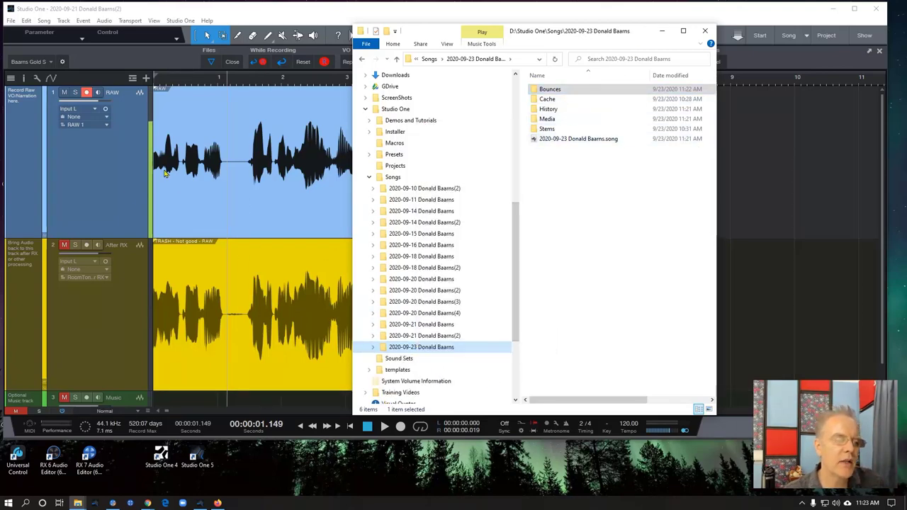
pyautogui.click(582, 139)
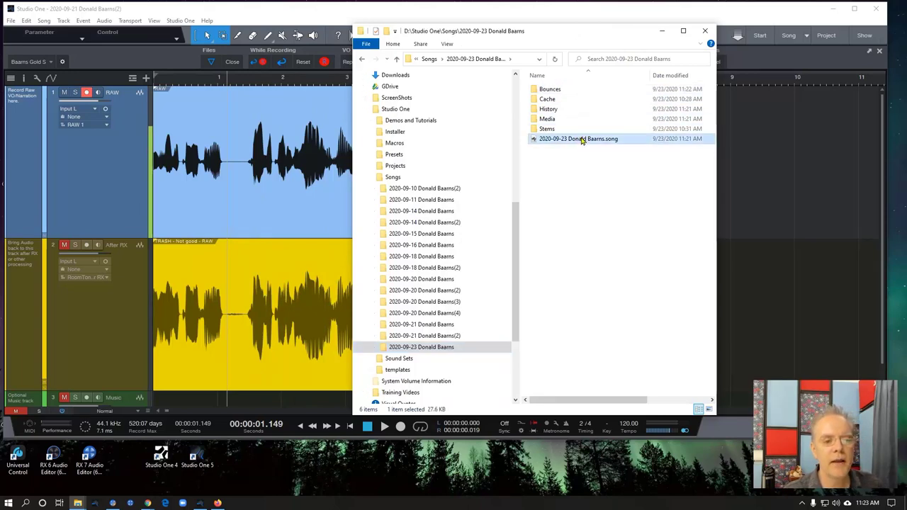
pyautogui.doubleClick(583, 139)
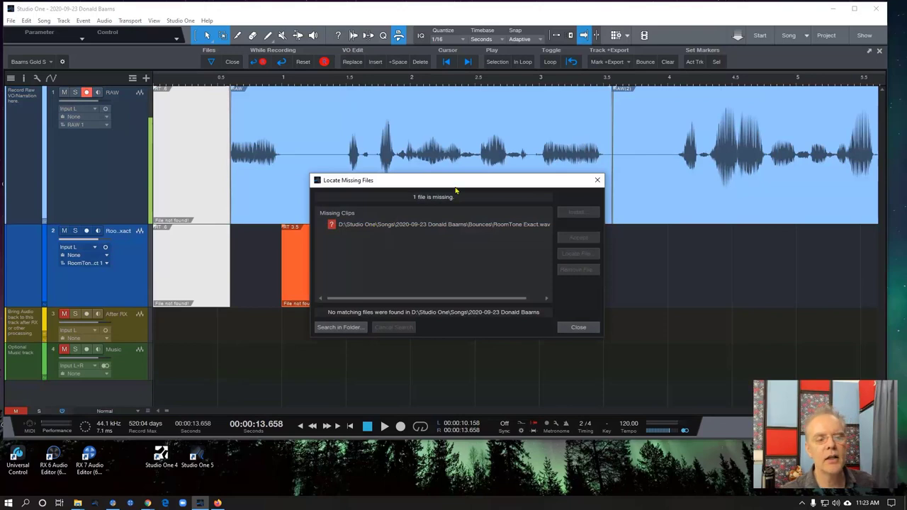
# Relink the missing RoomTone Exact.wav clip to RoomTone Exact2.wav in the song's Bounces folder
pyautogui.moveTo(455, 183); pyautogui.dragTo(336, 69)
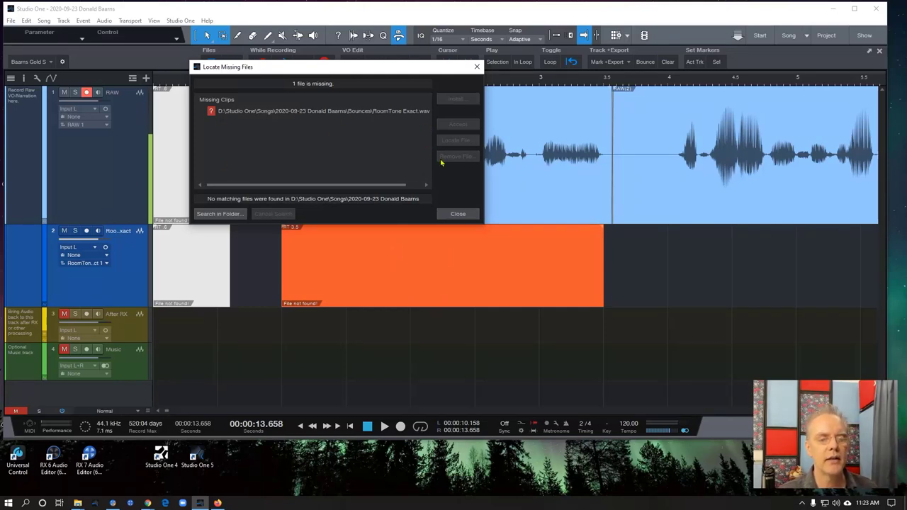
pyautogui.click(403, 112)
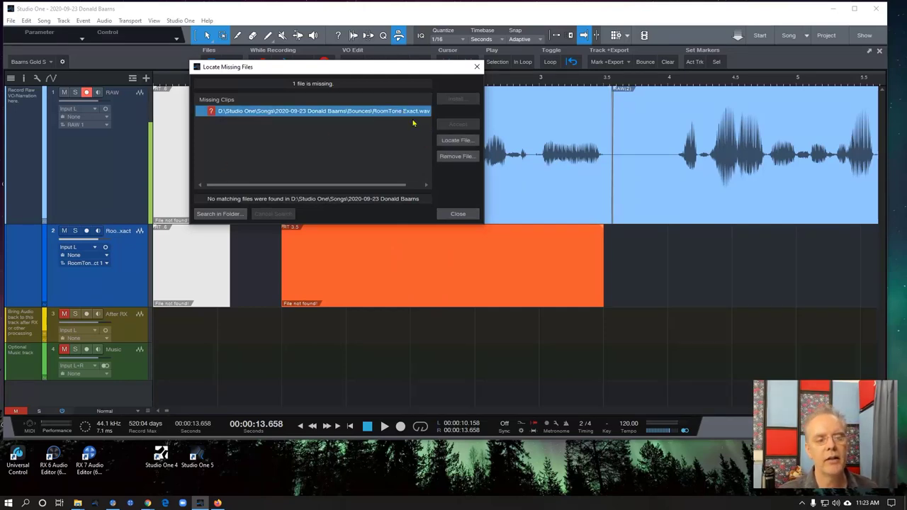
pyautogui.click(457, 141)
pyautogui.click(314, 144)
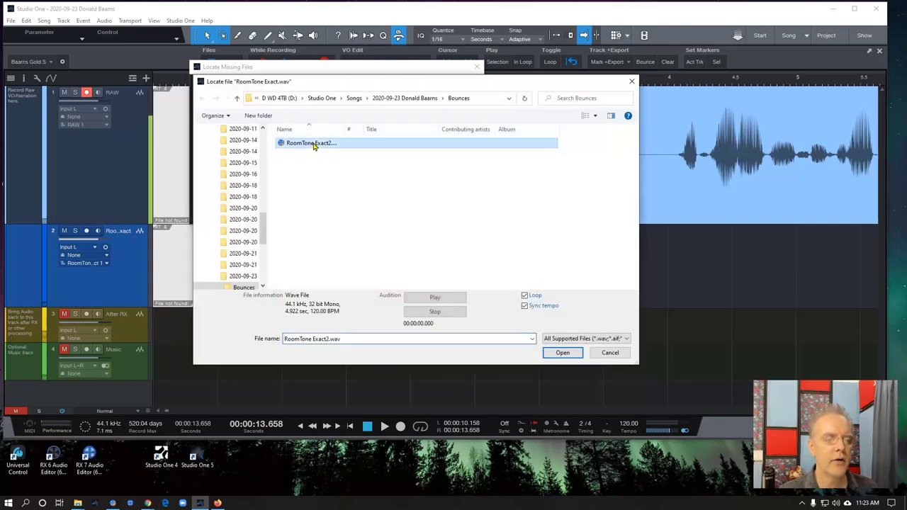
pyautogui.click(562, 352)
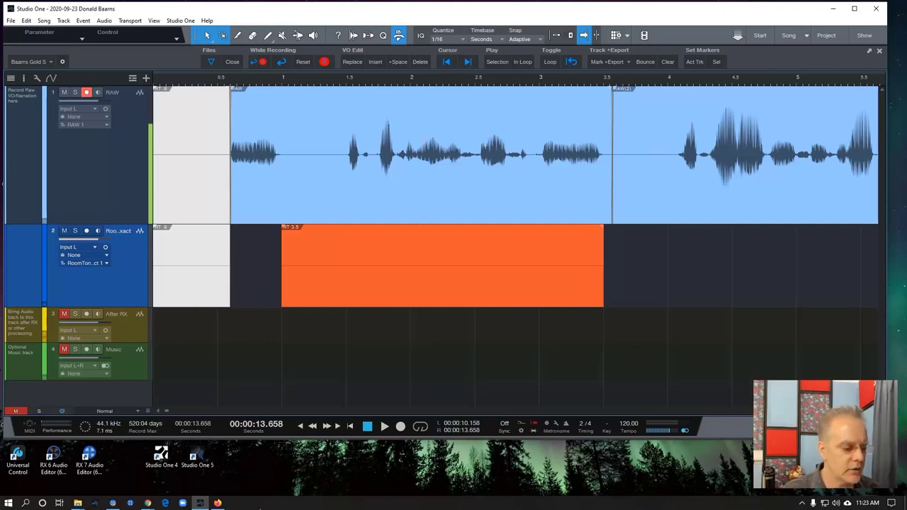
# Switch to File Explorer and look through the Studio One Songs folder and the Training Videos folder
pyautogui.click(78, 504)
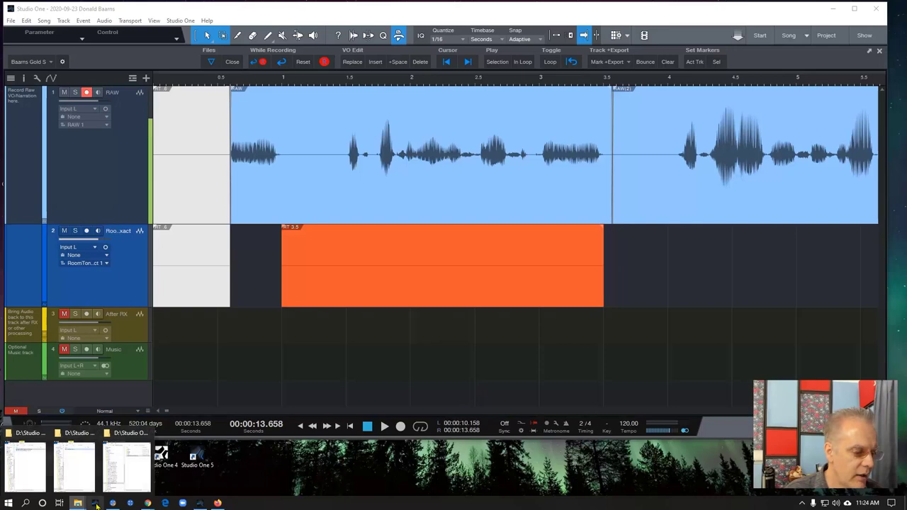
pyautogui.click(139, 485)
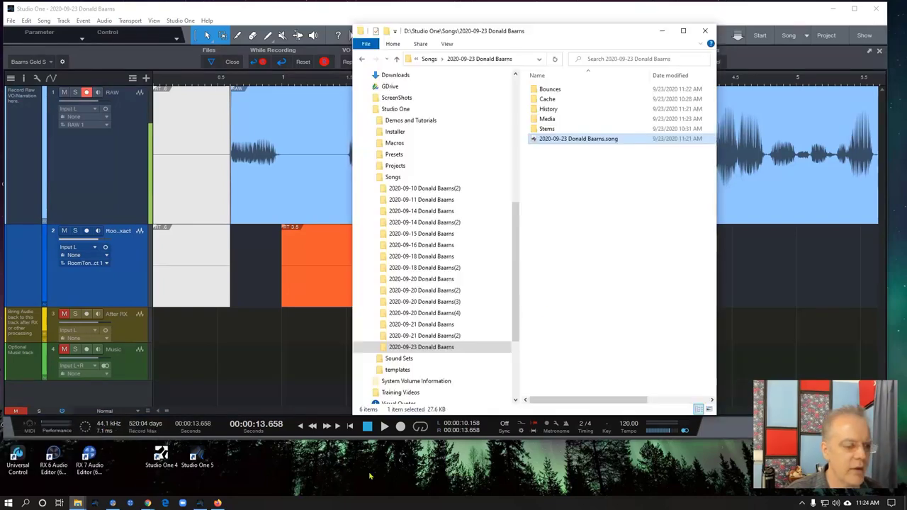
pyautogui.click(383, 178)
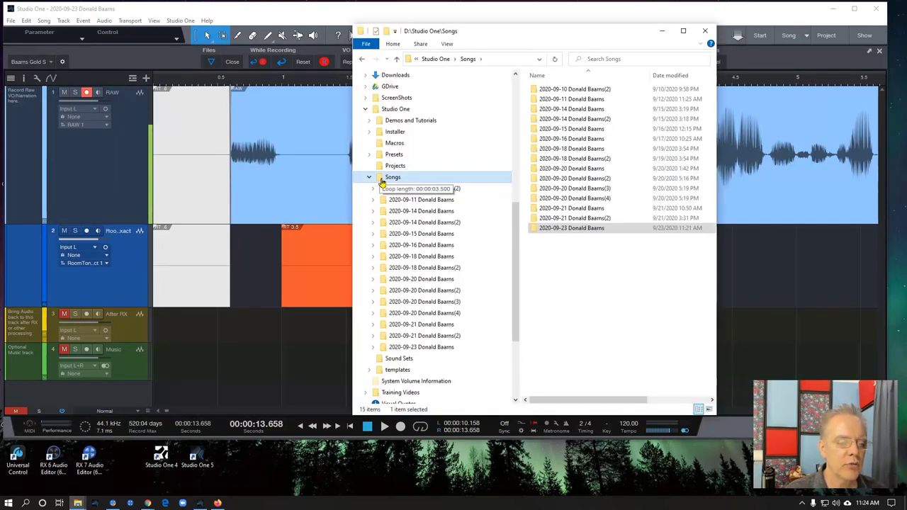
pyautogui.click(578, 228)
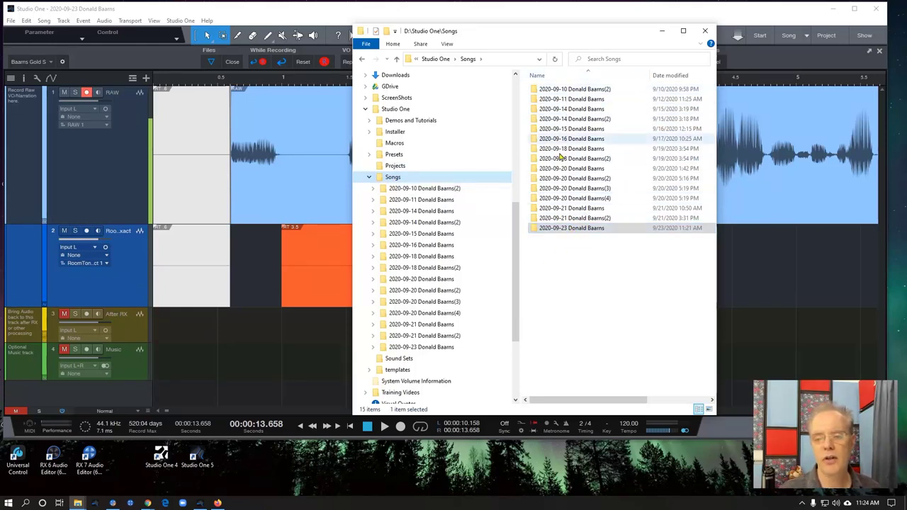
pyautogui.click(371, 179)
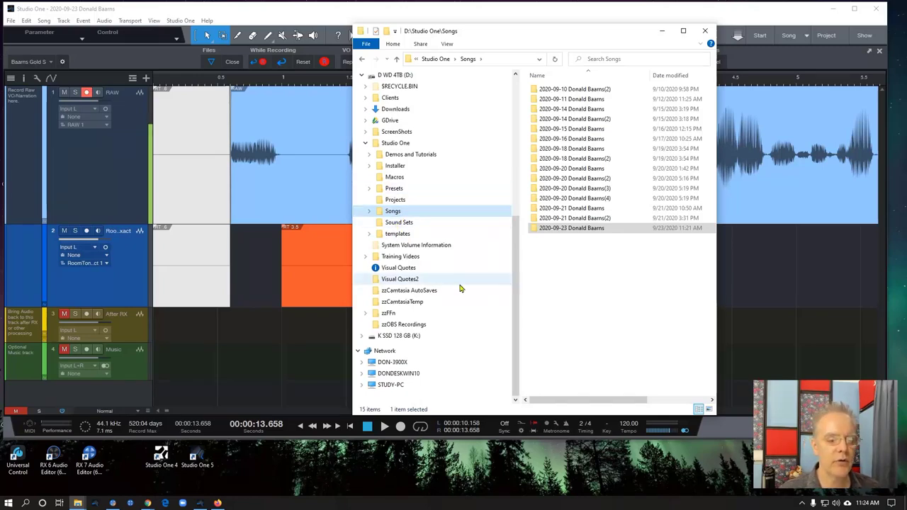
pyautogui.click(402, 258)
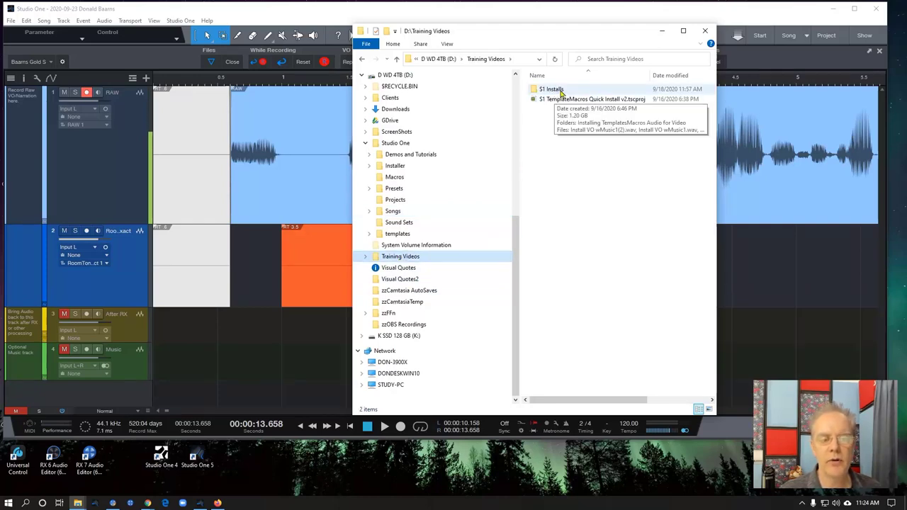
# Create a new folder named Common inside the Studio One Songs folder
pyautogui.click(391, 144)
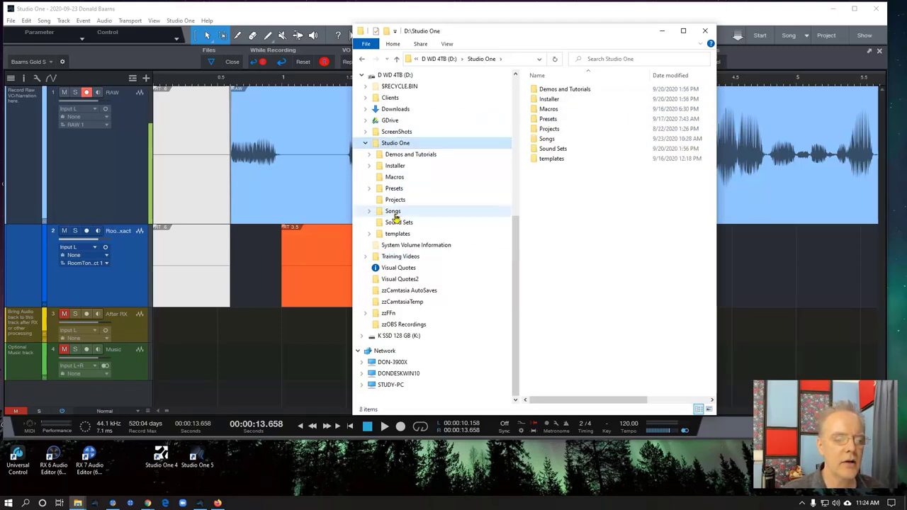
pyautogui.click(393, 211)
pyautogui.rightClick(567, 267)
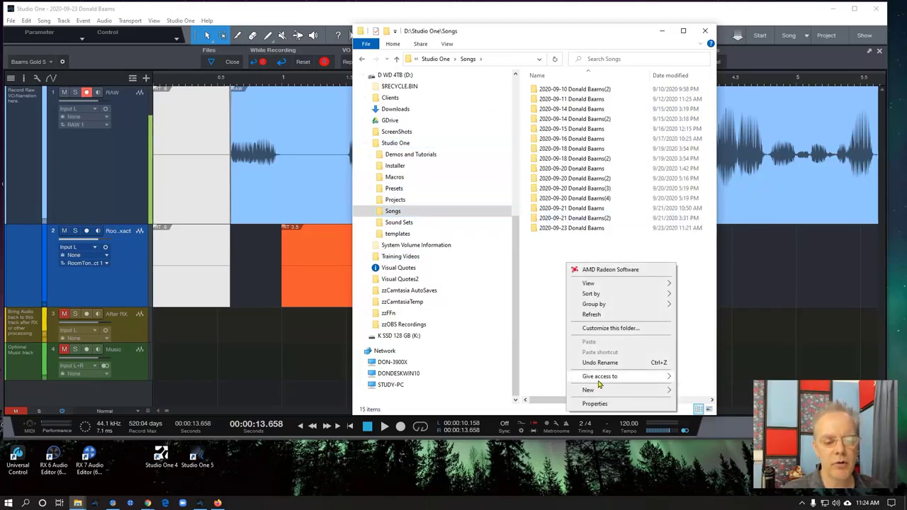
pyautogui.moveTo(600, 391)
pyautogui.click(697, 391)
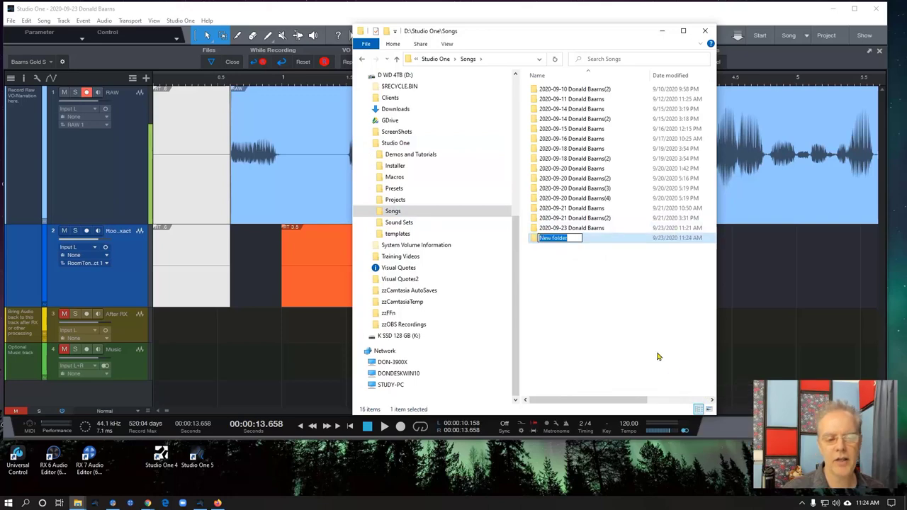
pyautogui.write('C')
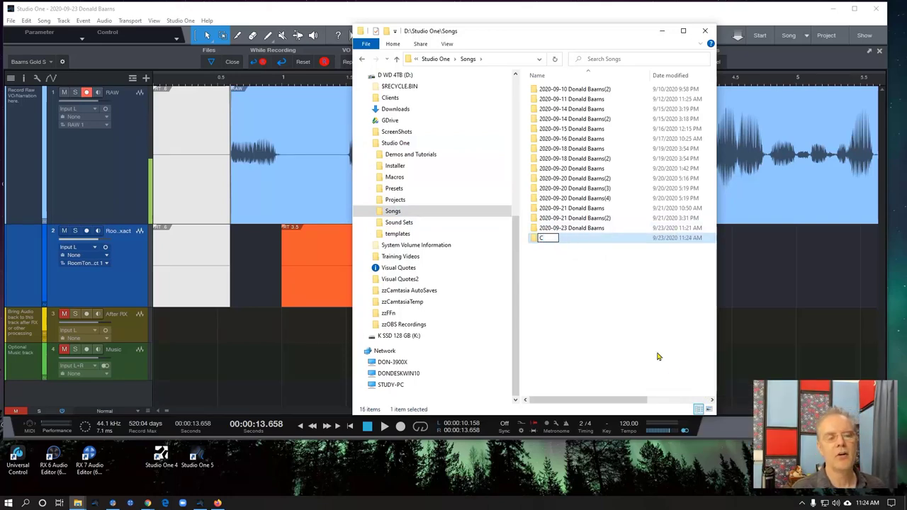
pyautogui.write('ommon')
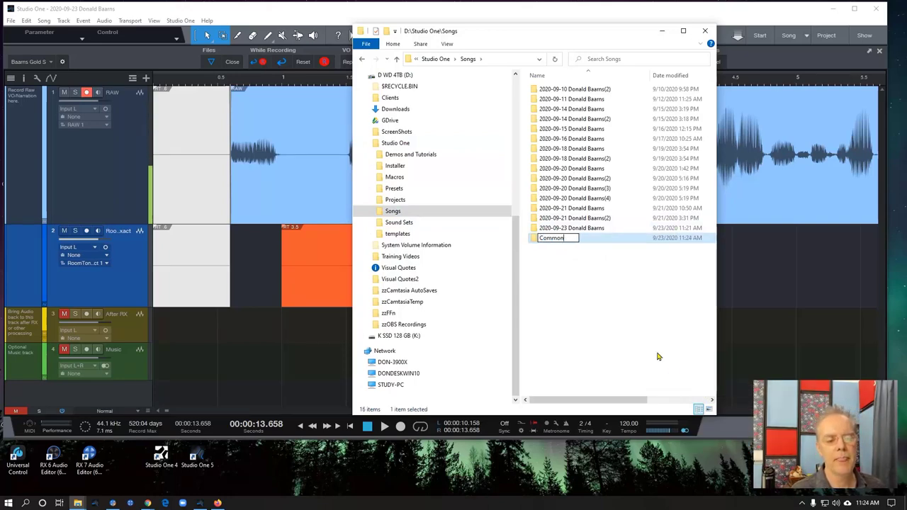
pyautogui.press('Return')
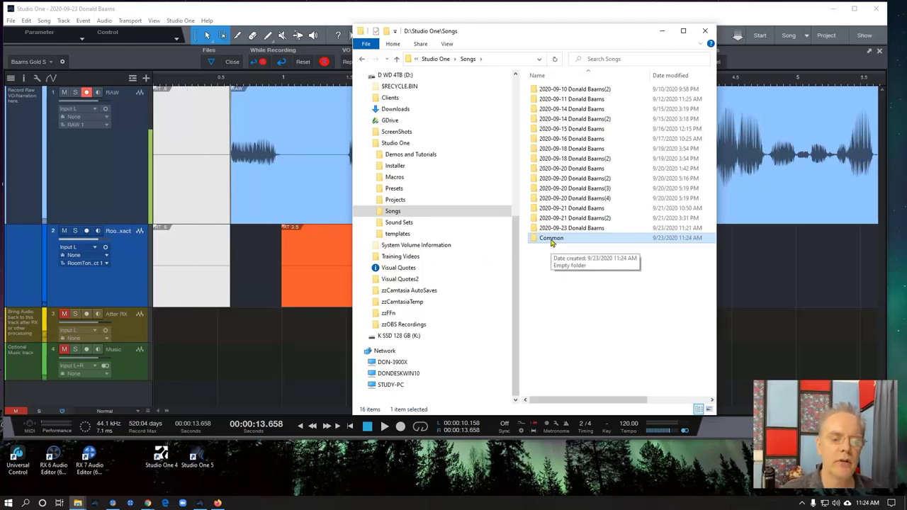
# Delete all dated song folders from 2020-09-10 to 2020-09-23 in Songs, keeping Common and skipping the folder in use
pyautogui.click(553, 90)
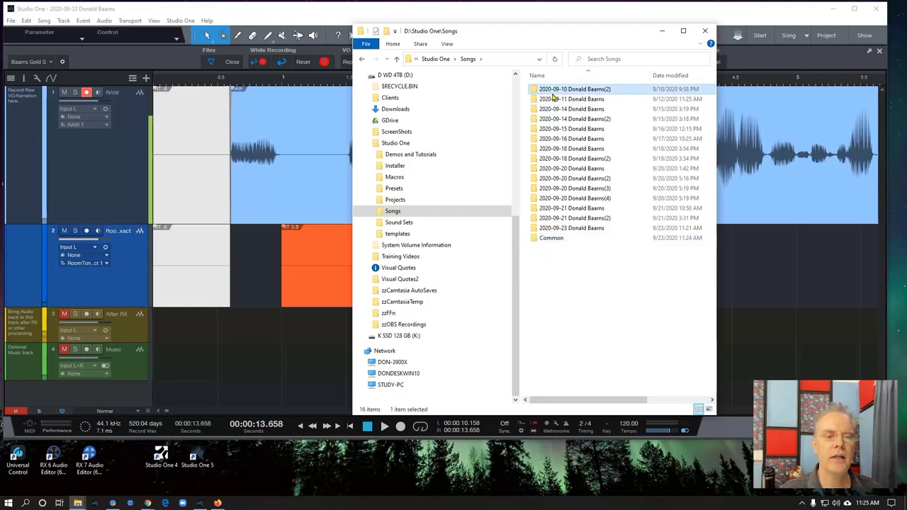
pyautogui.keyDown('shift'); pyautogui.click(557, 228); pyautogui.keyUp('shift')
pyautogui.press('Delete')
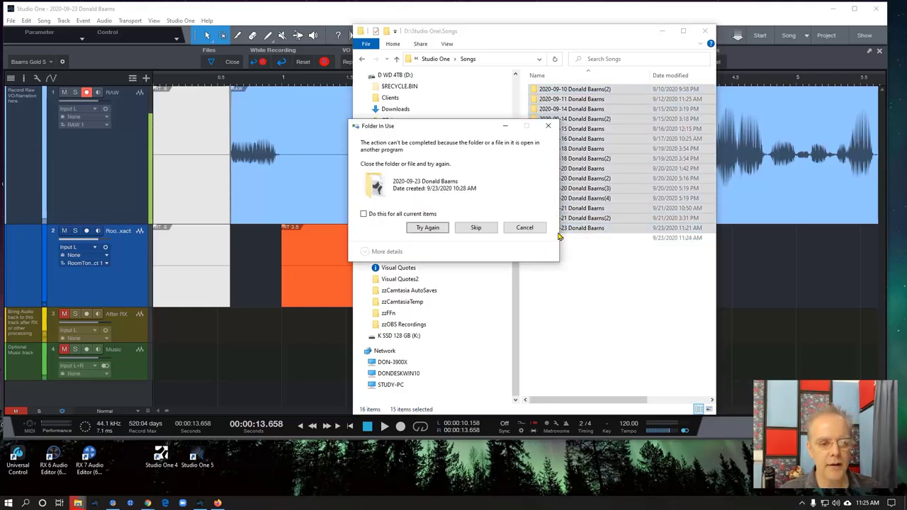
pyautogui.click(475, 227)
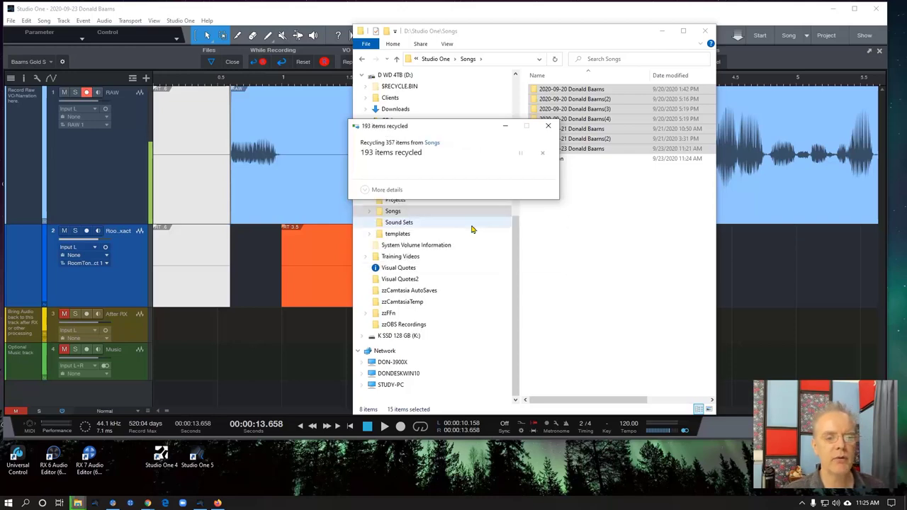
# Skip the song folder in use and cancel the rest of the deletion in the Songs folder
pyautogui.click(471, 229)
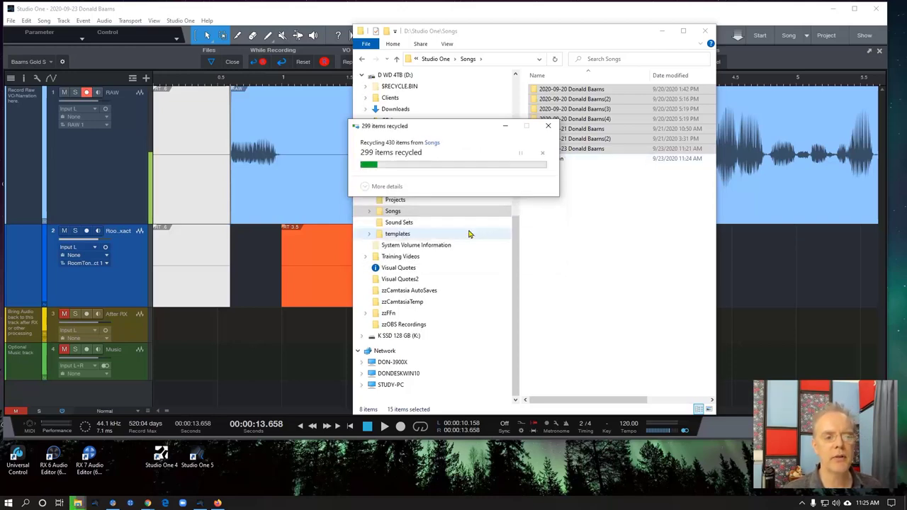
pyautogui.click(486, 233)
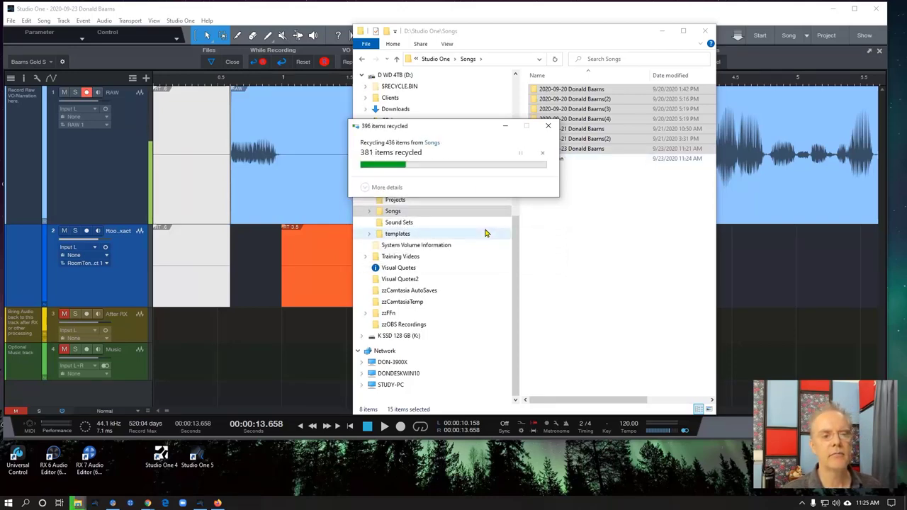
pyautogui.click(486, 232)
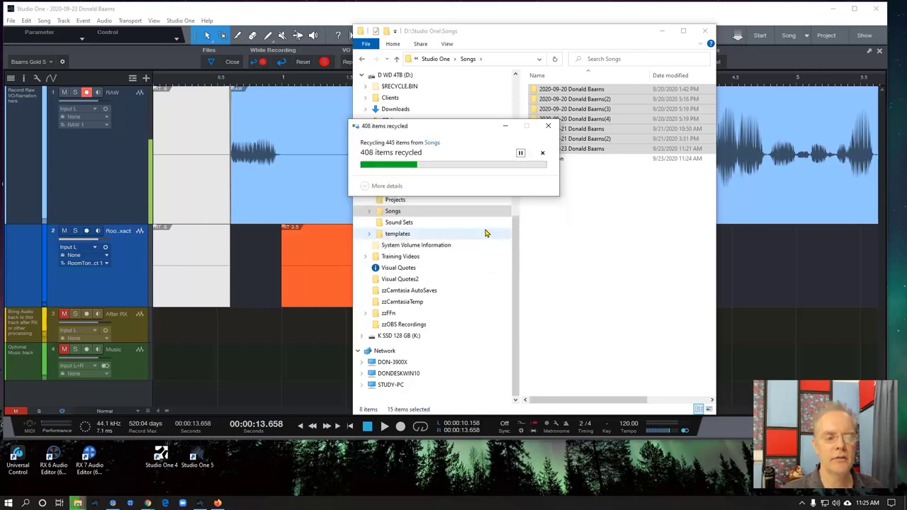
pyautogui.click(487, 234)
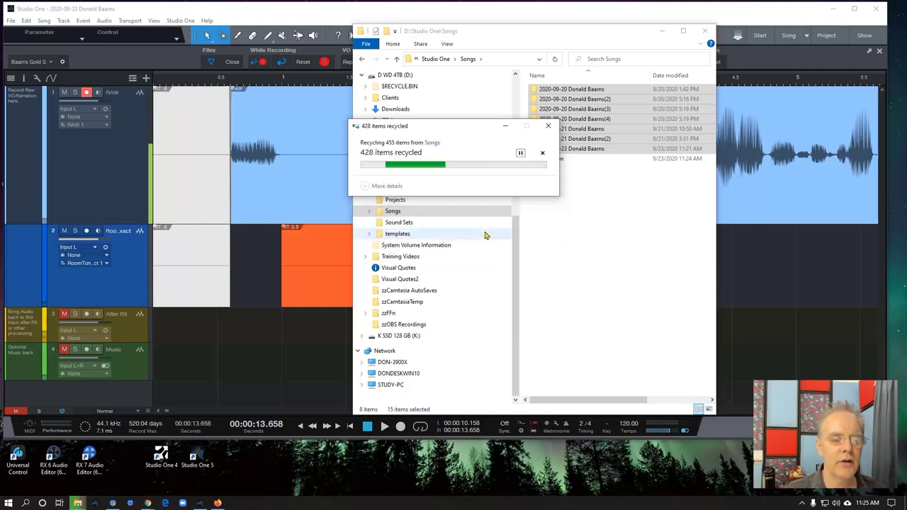
pyautogui.click(485, 227)
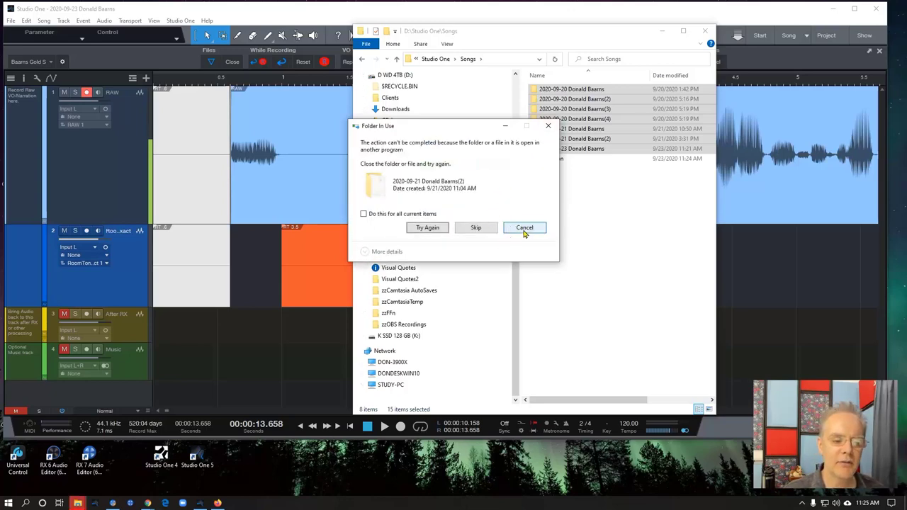
pyautogui.click(523, 229)
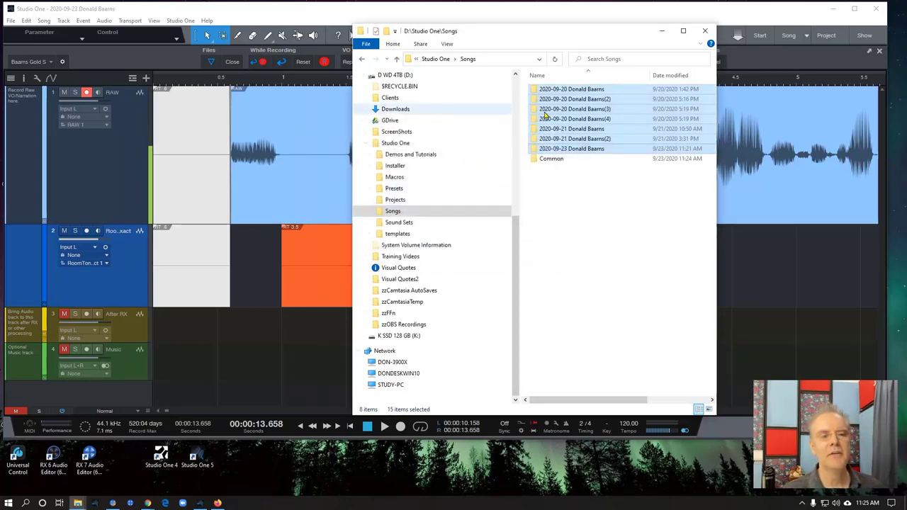
# Open the Common folder, examine its place in the folder tree under Songs, and close File Explorer
pyautogui.doubleClick(602, 160)
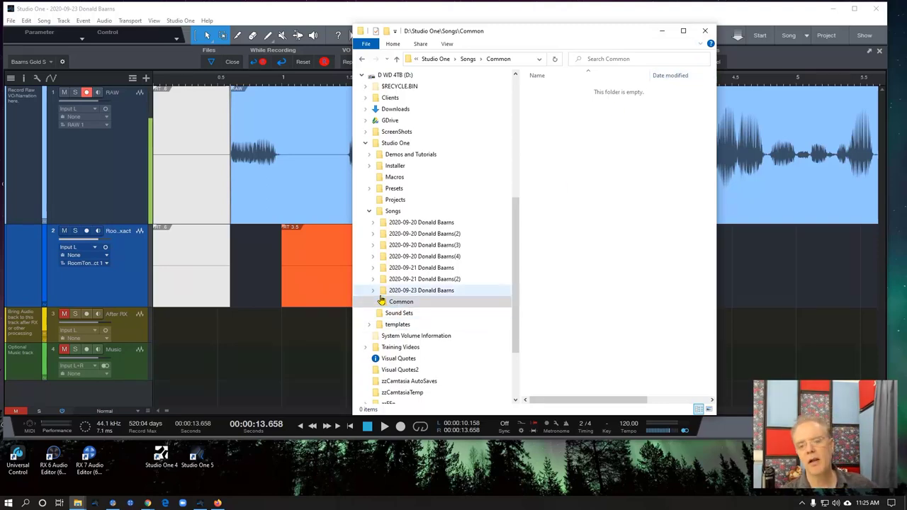
pyautogui.click(369, 211)
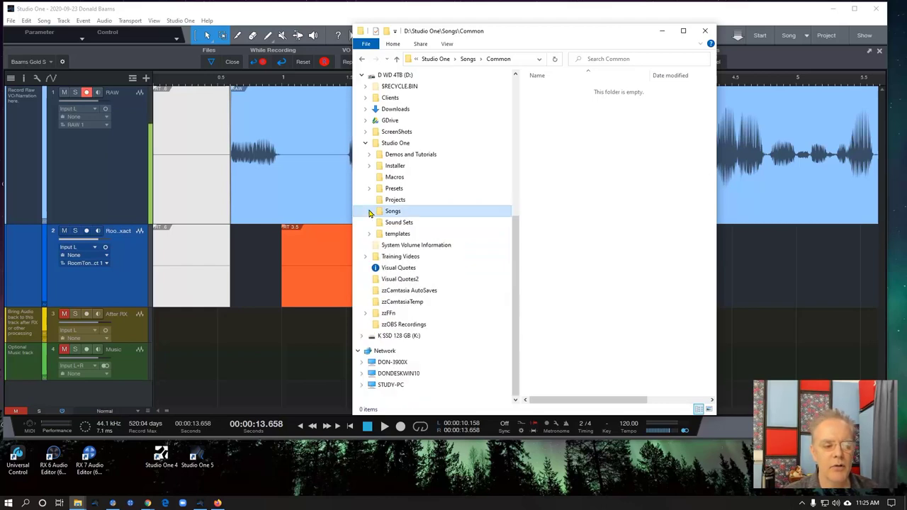
pyautogui.click(369, 212)
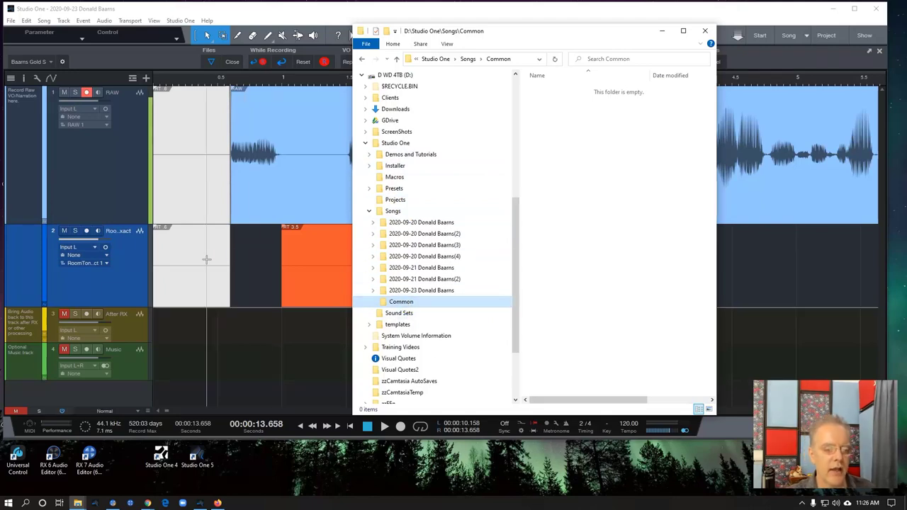
pyautogui.click(398, 303)
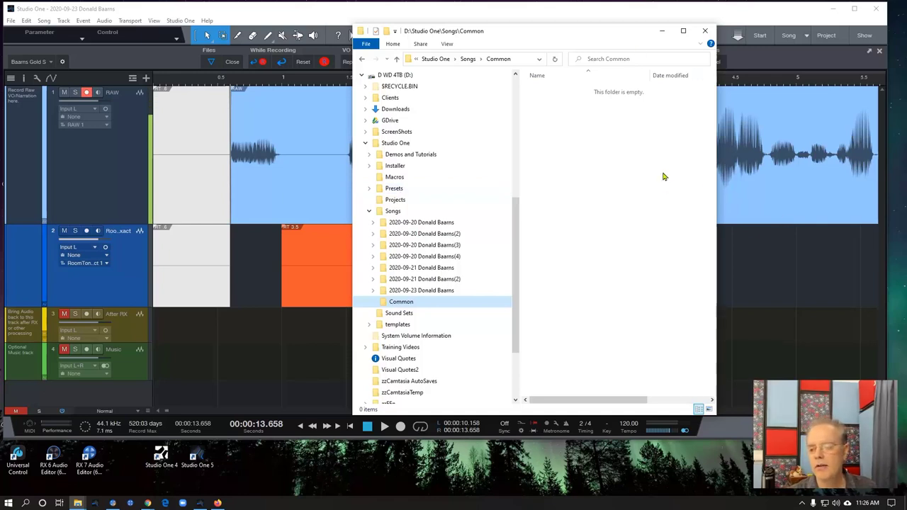
pyautogui.click(706, 30)
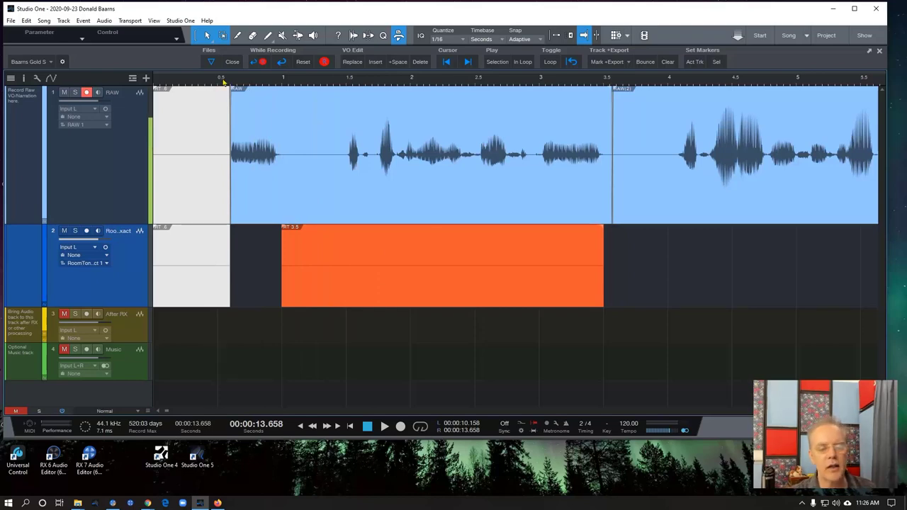
# Stretch the orange RT 3.5 clip to about 5.9 s on the timeline, then shorten it to end near 3.5 s
pyautogui.moveTo(211, 84); pyautogui.dragTo(266, 80)
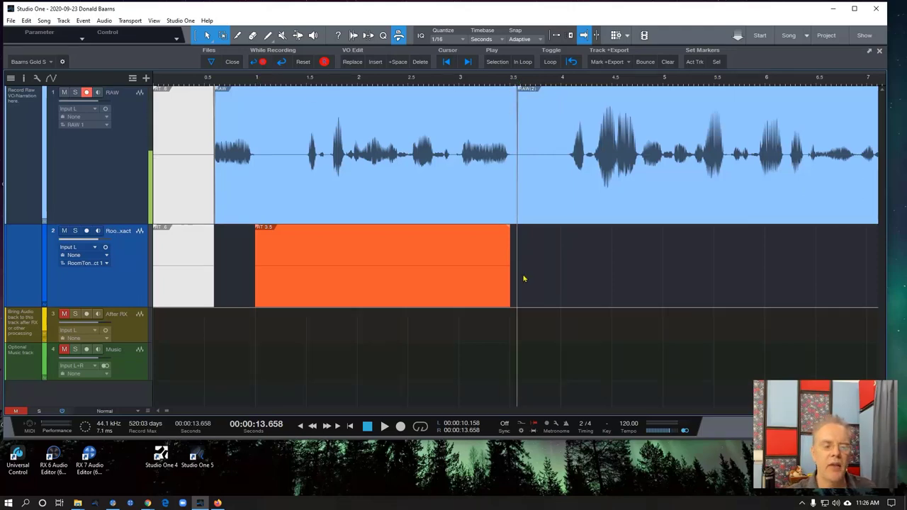
pyautogui.moveTo(510, 255); pyautogui.dragTo(786, 292)
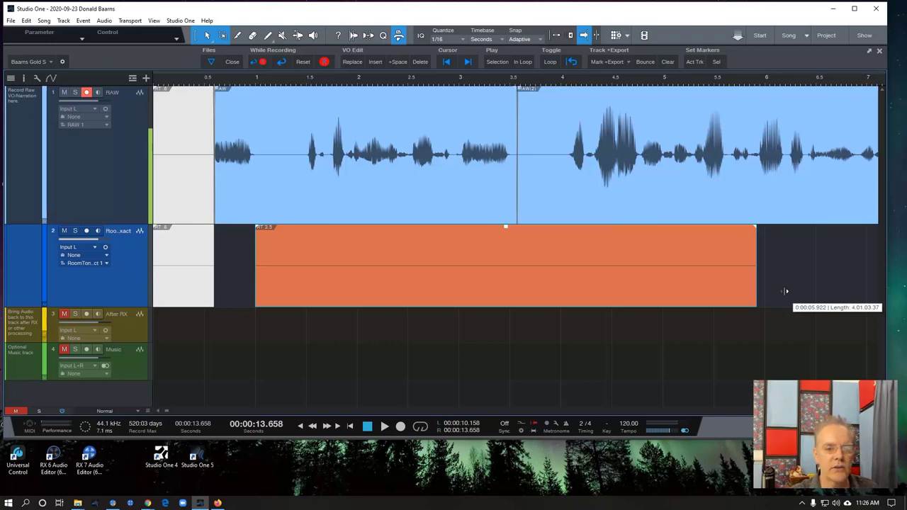
pyautogui.moveTo(785, 291); pyautogui.dragTo(514, 268)
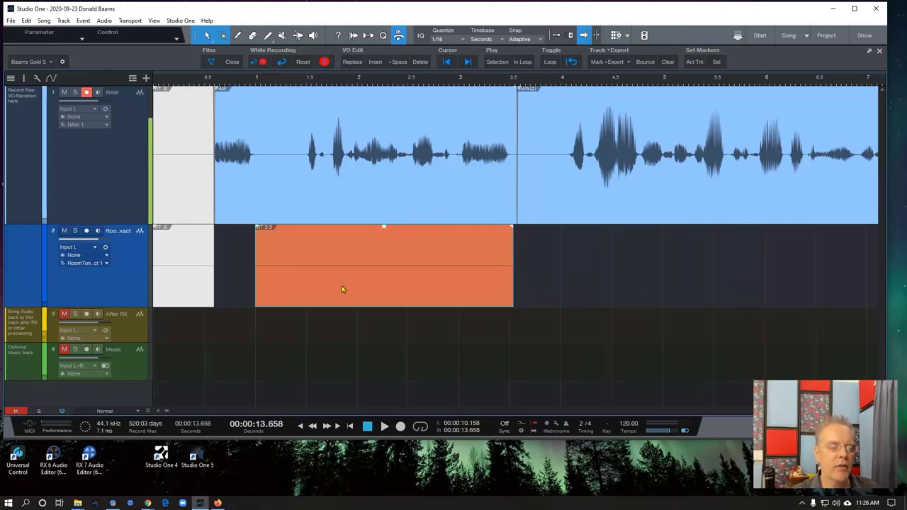
# Copy the RT 3.5 clip and paste it on the room tone track at 3.842 s
pyautogui.rightClick(341, 287)
pyautogui.click(399, 155)
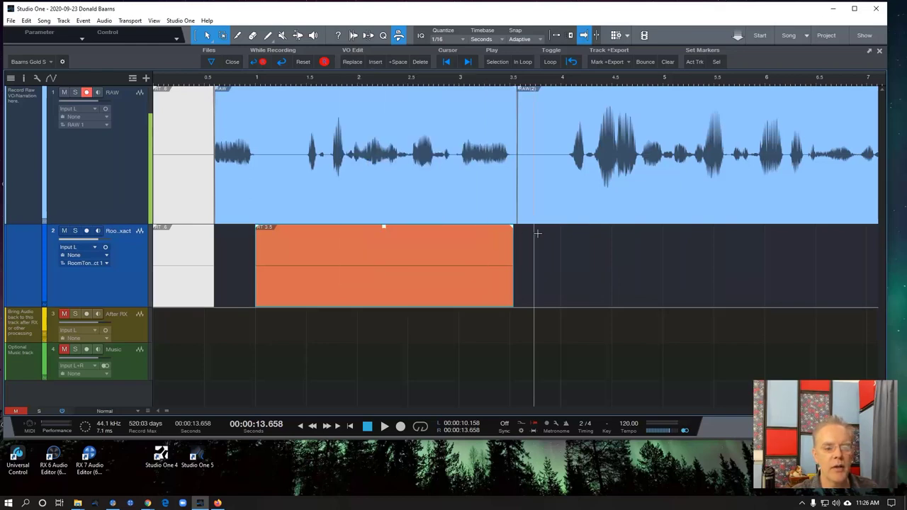
pyautogui.click(564, 273)
pyautogui.click(546, 275)
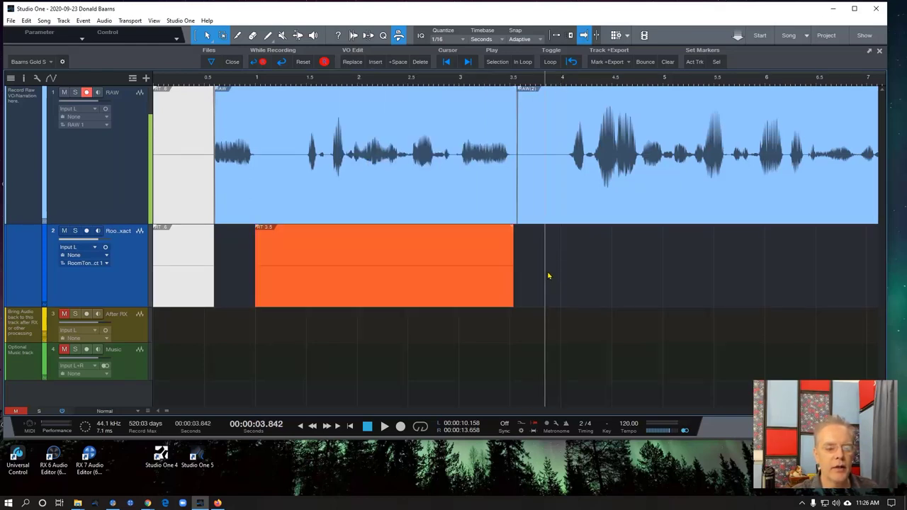
pyautogui.hotkey('ctrl', 'v')
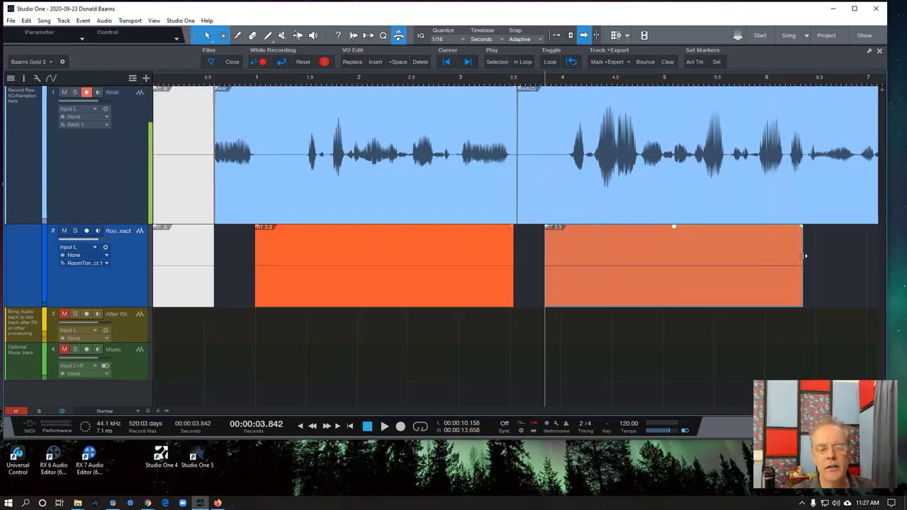
# Place the room tone track above RAW and resize the pasted clip so it runs from 4 s to 6.5 s
pyautogui.moveTo(803, 255); pyautogui.dragTo(874, 255)
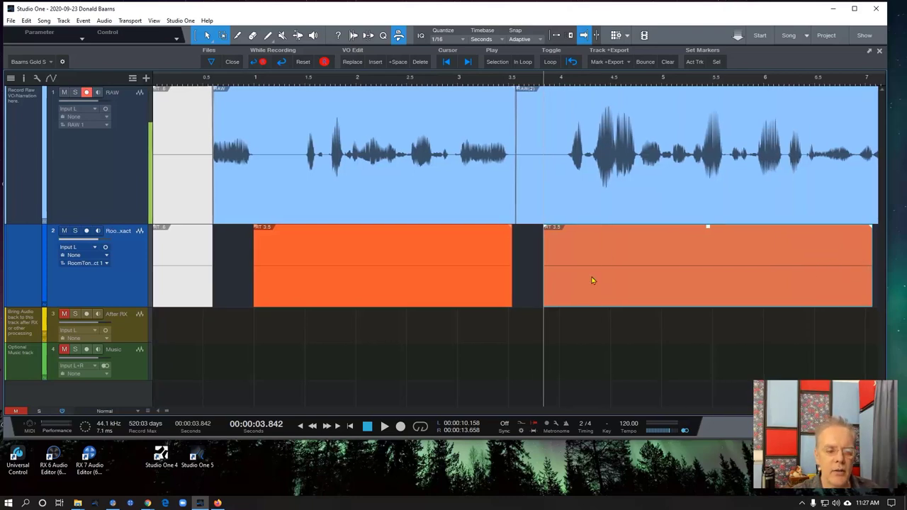
pyautogui.moveTo(599, 284); pyautogui.dragTo(612, 284)
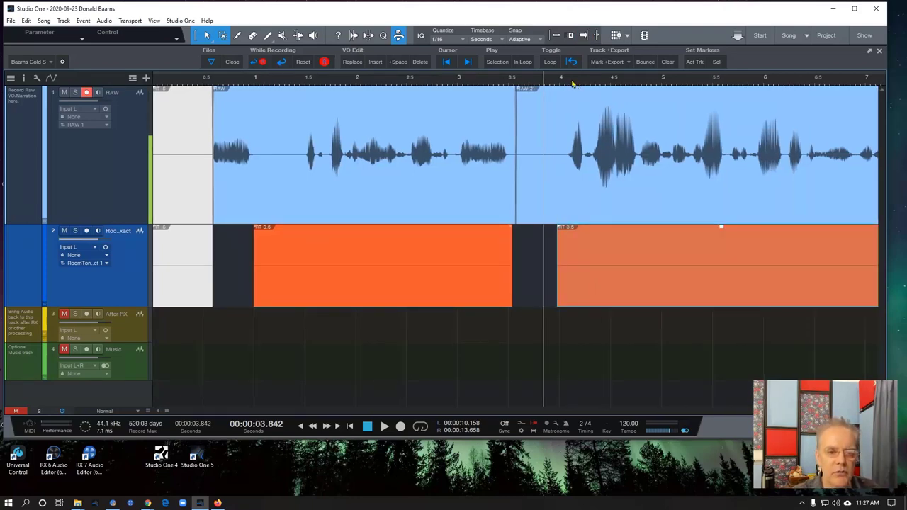
pyautogui.moveTo(561, 80); pyautogui.dragTo(317, 80)
pyautogui.moveTo(122, 266); pyautogui.dragTo(129, 150)
pyautogui.click(337, 154)
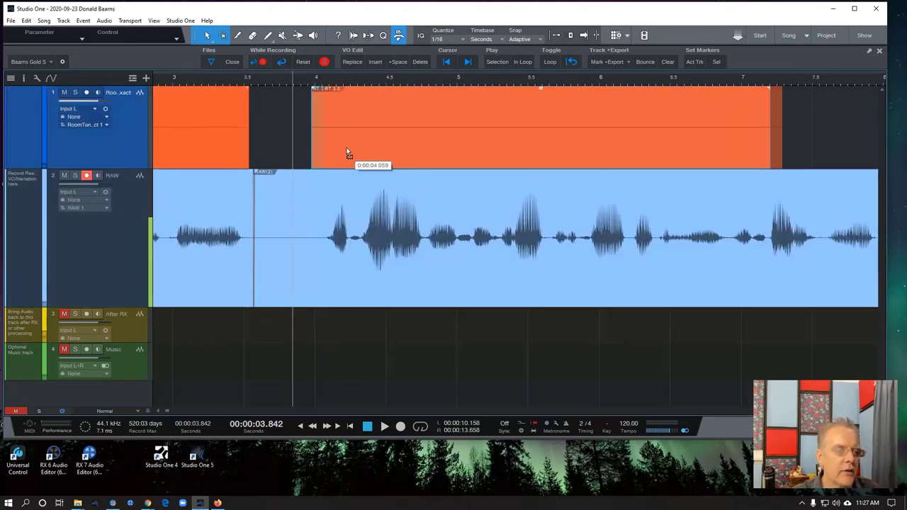
pyautogui.moveTo(336, 149)
pyautogui.mouseDown()
pyautogui.moveTo(344, 160)
pyautogui.moveTo(333, 160)
pyautogui.mouseUp()
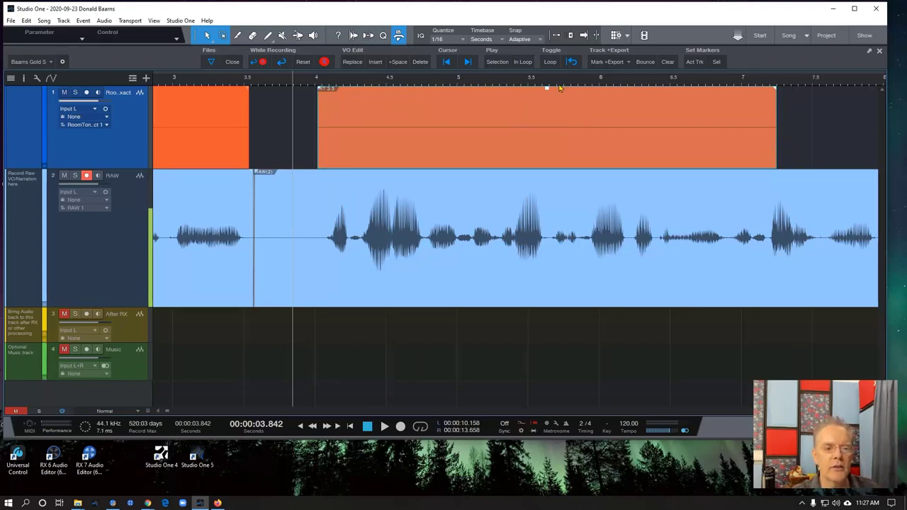
pyautogui.moveTo(779, 157); pyautogui.dragTo(675, 149)
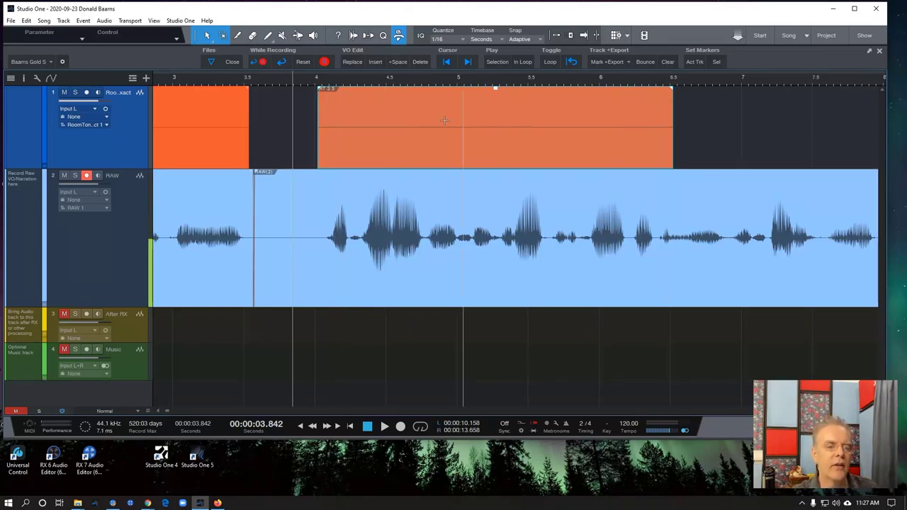
# Rename the resized room tone clip to RT 2.5 and colour it cyan
pyautogui.rightClick(389, 158)
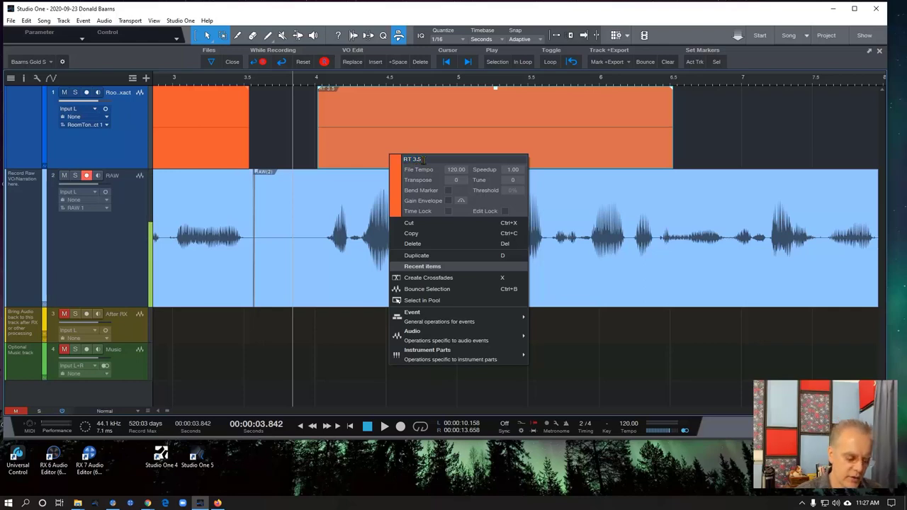
pyautogui.write('2')
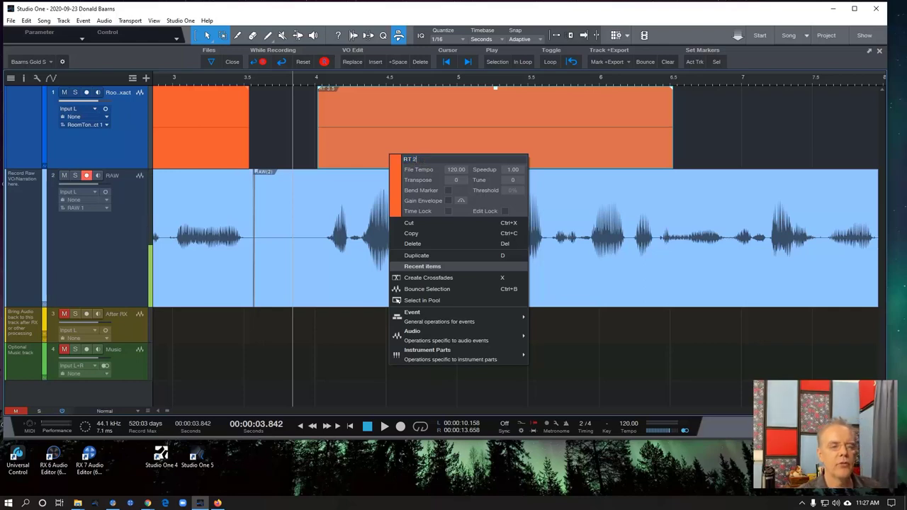
pyautogui.write('.5')
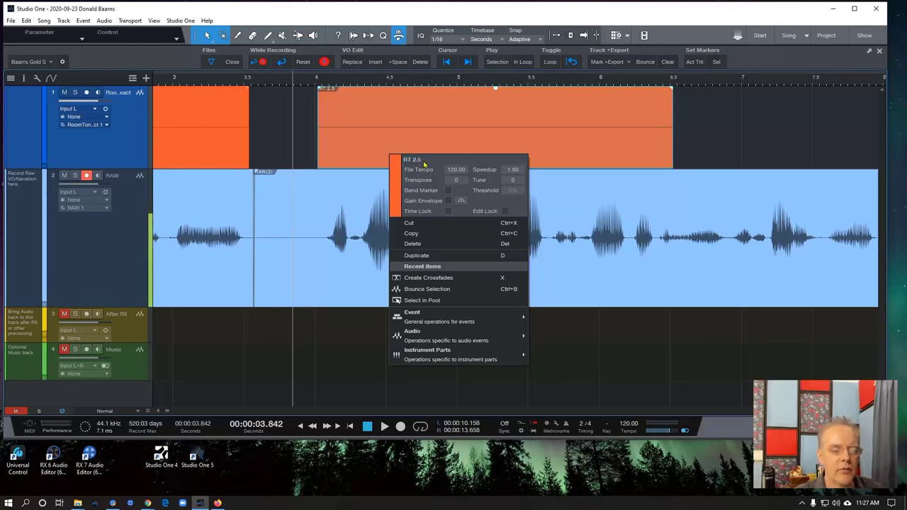
pyautogui.click(390, 190)
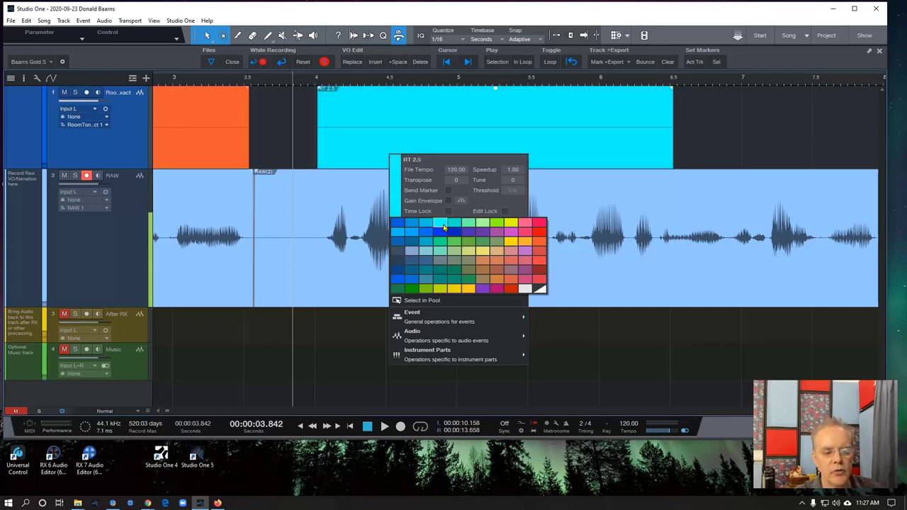
pyautogui.click(441, 224)
# Copy the RT 2.5 clip and move the RAW track back above the room tone track
pyautogui.click(327, 118)
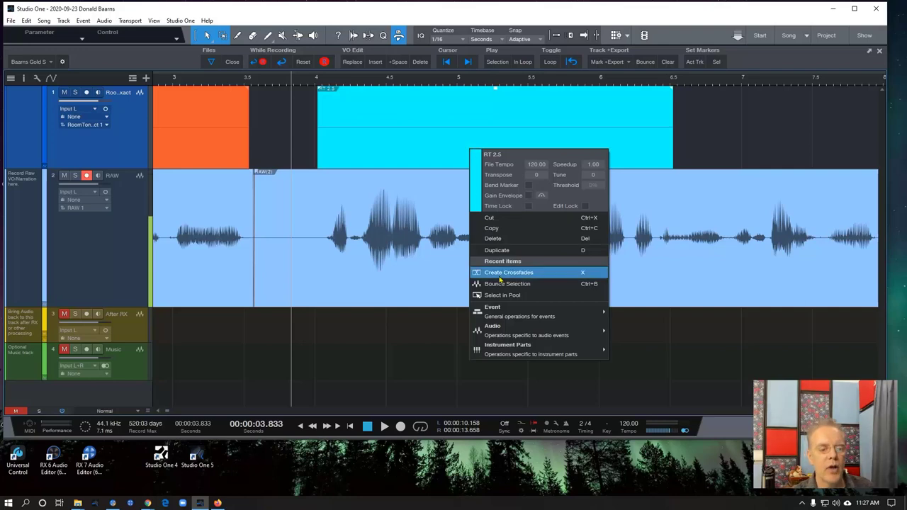
pyautogui.click(491, 227)
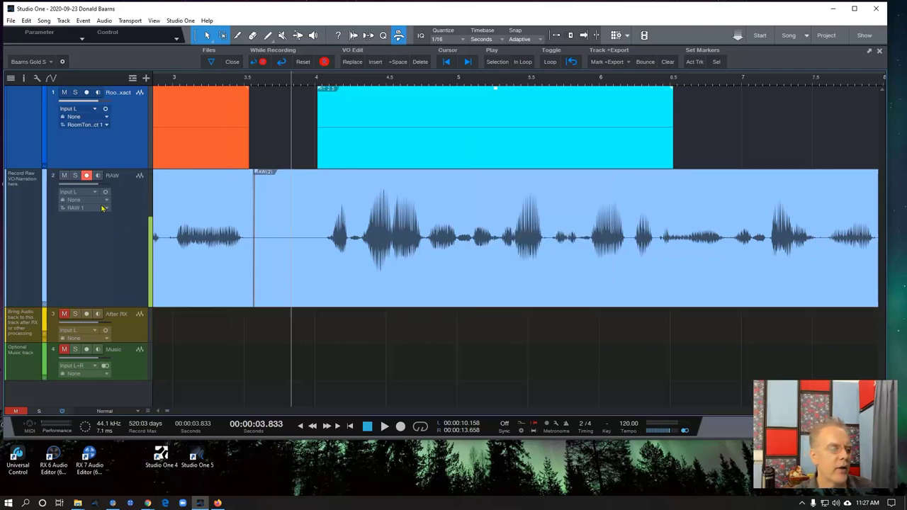
pyautogui.moveTo(105, 210); pyautogui.dragTo(106, 107)
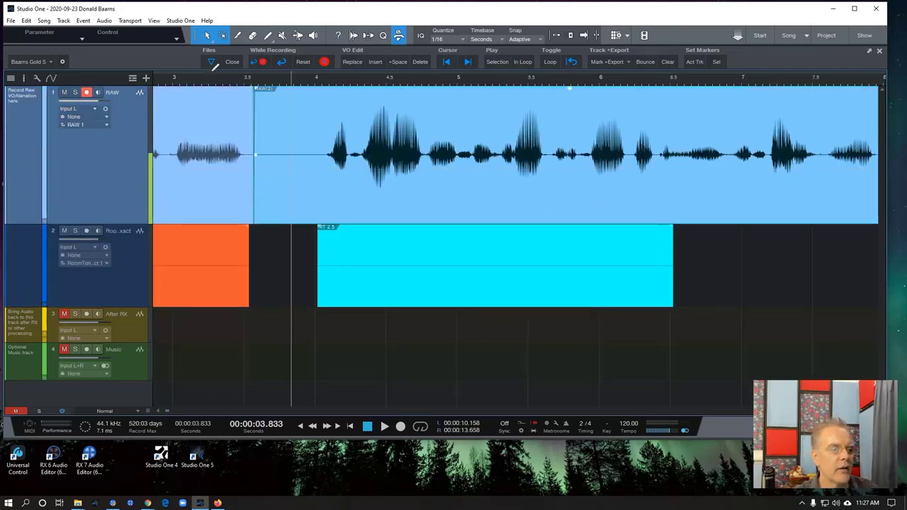
pyautogui.moveTo(286, 84); pyautogui.dragTo(468, 61)
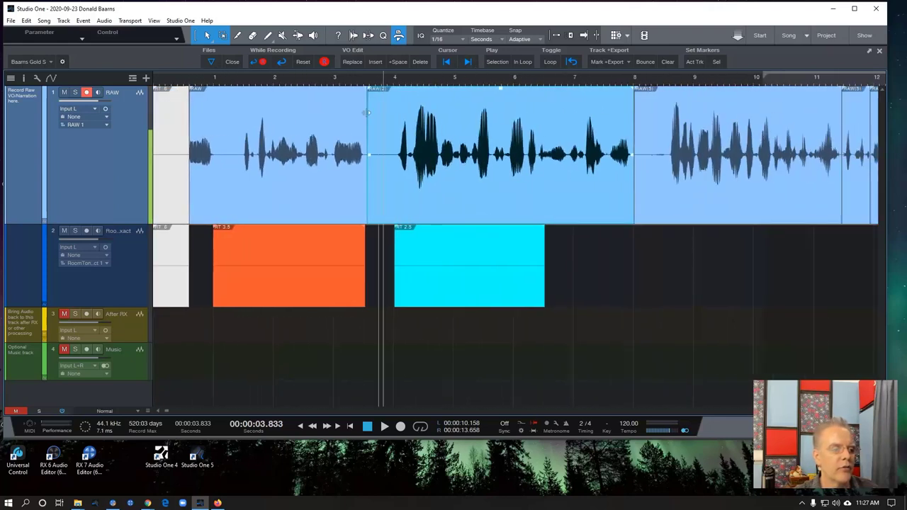
# Copy the RT 2.5 clip and replace the pause after the first phrase in RAW, starting at 1.086 s, with it
pyautogui.click(216, 142)
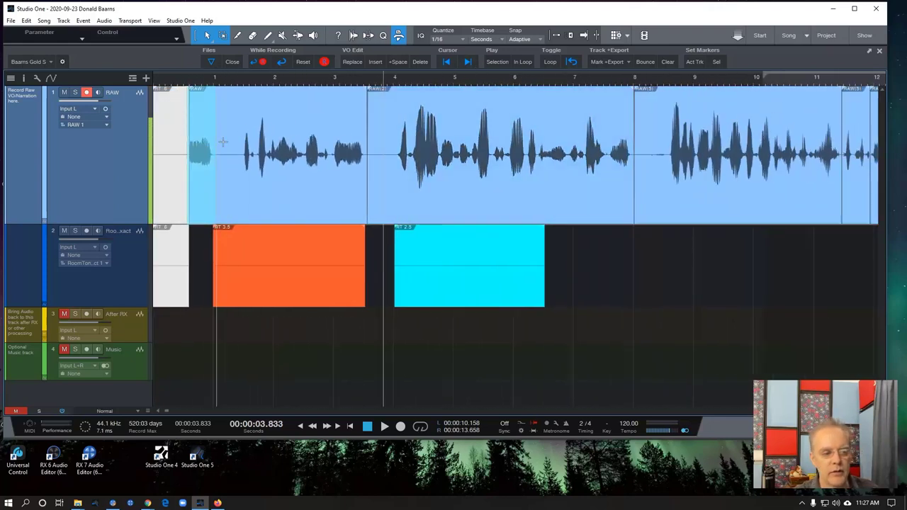
pyautogui.click(228, 142)
pyautogui.click(457, 295)
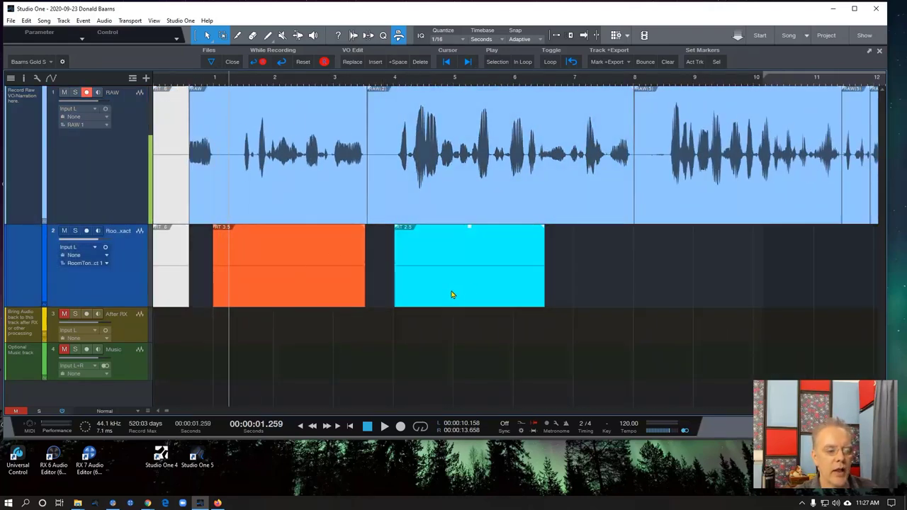
pyautogui.rightClick(465, 290)
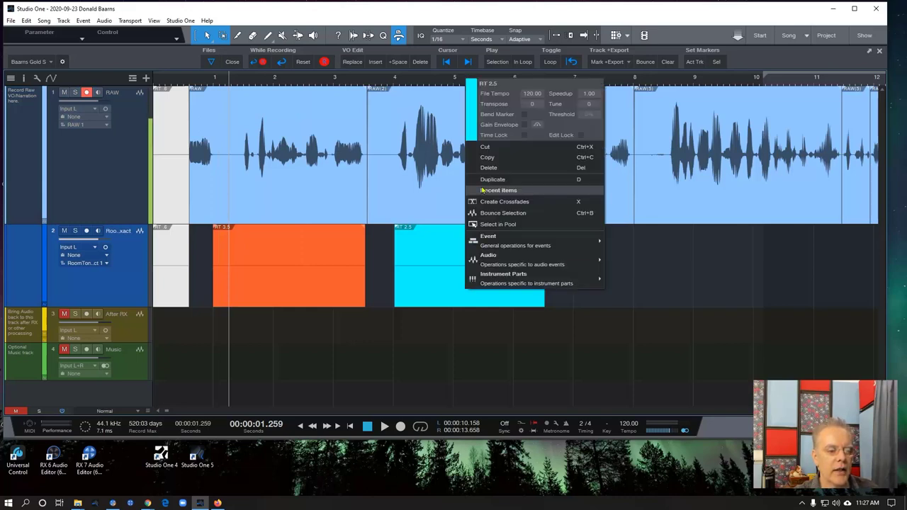
pyautogui.click(483, 155)
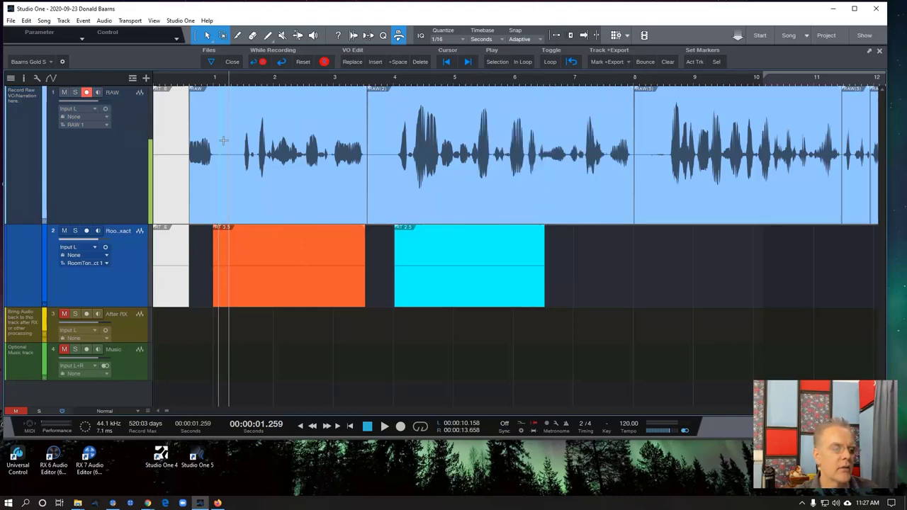
pyautogui.moveTo(217, 142); pyautogui.dragTo(243, 141)
pyautogui.click(354, 63)
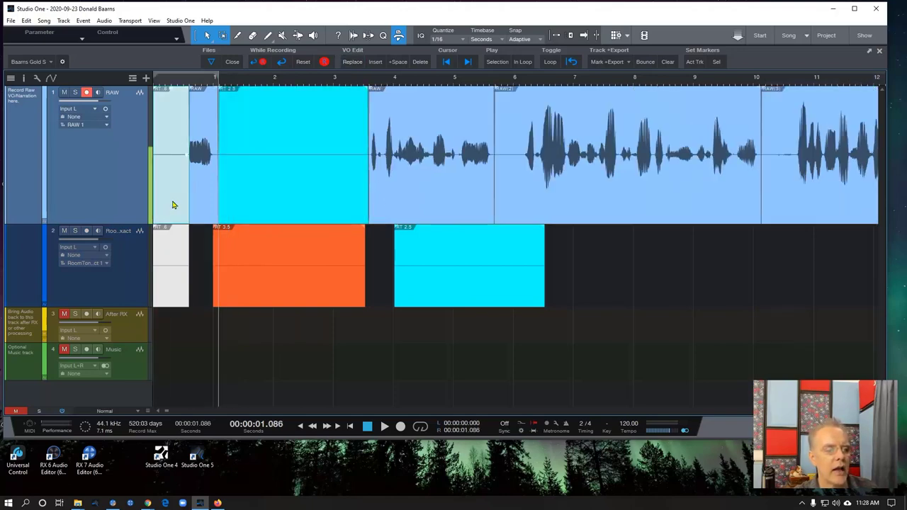
pyautogui.moveTo(174, 203); pyautogui.dragTo(154, 106)
pyautogui.click(263, 197)
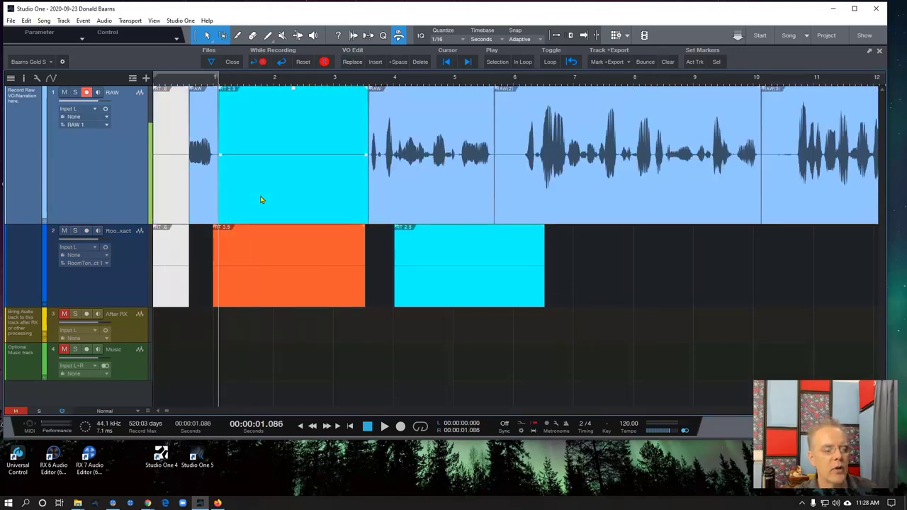
pyautogui.press('z')
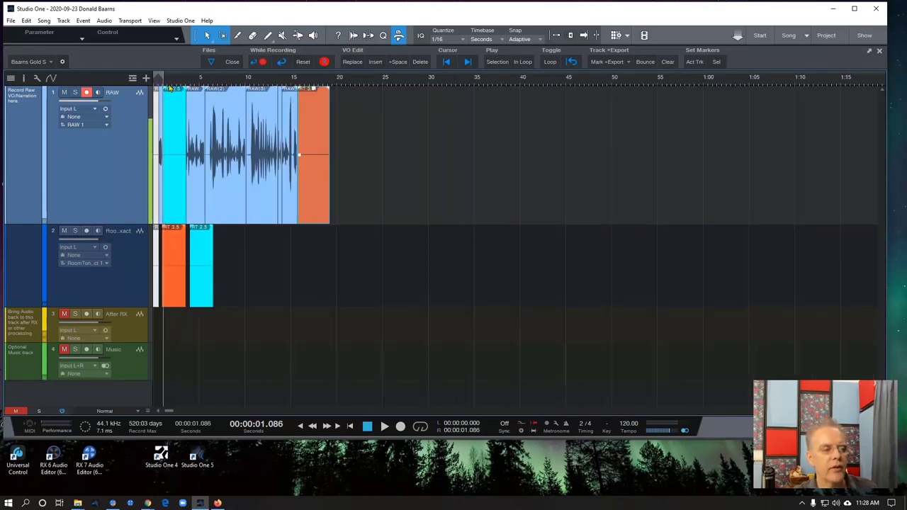
pyautogui.moveTo(296, 76); pyautogui.dragTo(448, 95)
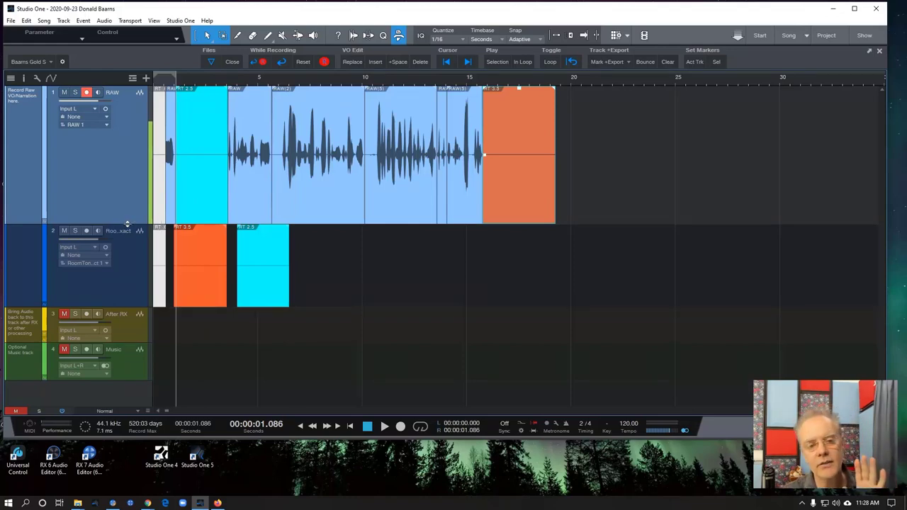
# Colour the RAW track cyan and look at its channel in the mixer console
pyautogui.moveTo(127, 224)
pyautogui.mouseDown()
pyautogui.moveTo(129, 161)
pyautogui.moveTo(132, 218)
pyautogui.mouseUp()
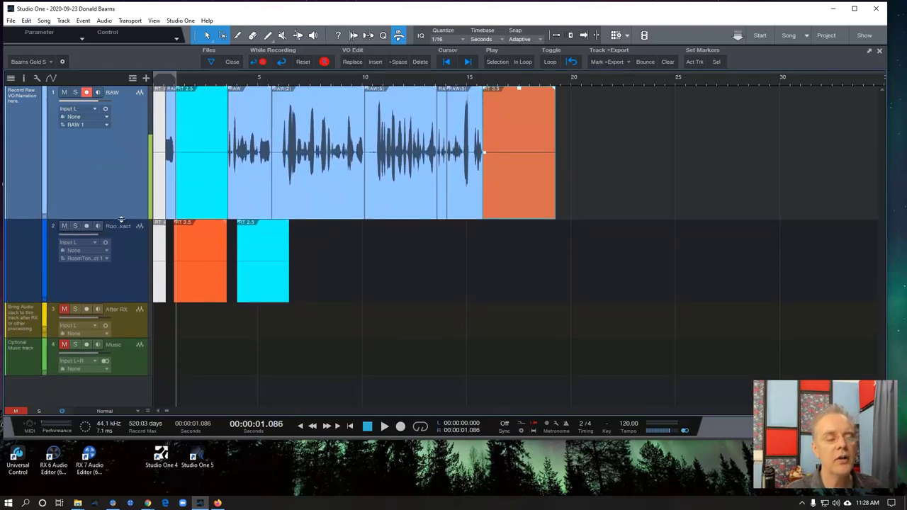
pyautogui.click(47, 168)
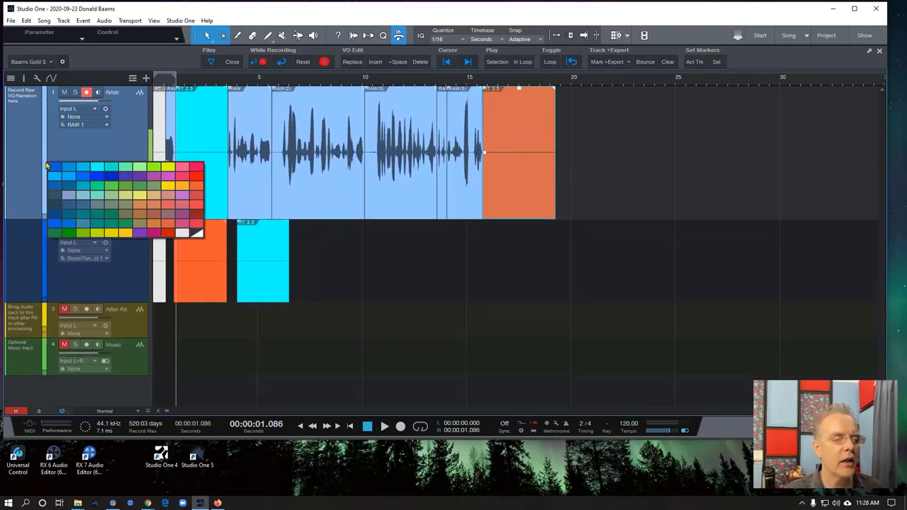
pyautogui.click(101, 167)
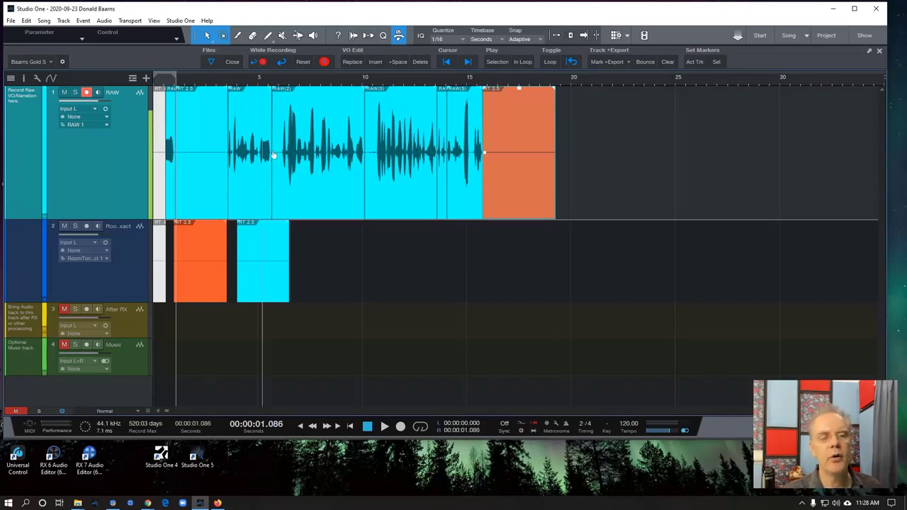
pyautogui.press('F3')
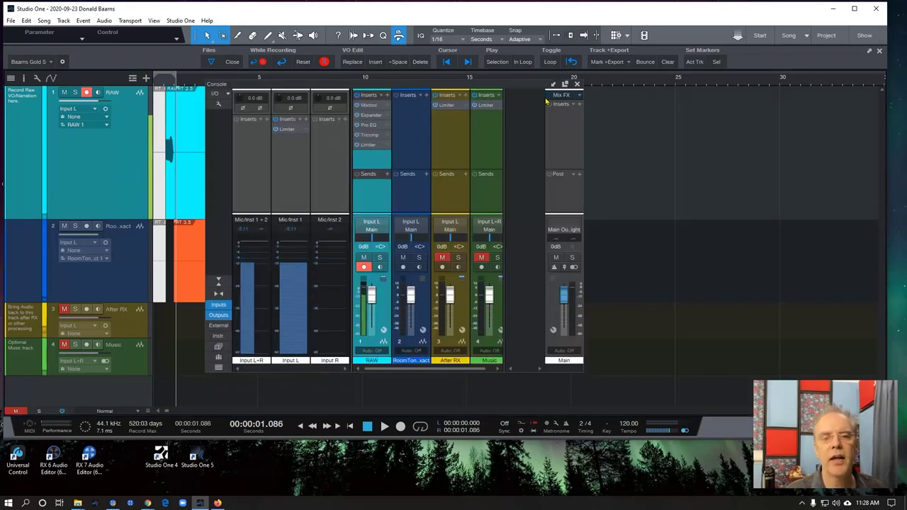
pyautogui.press('F3')
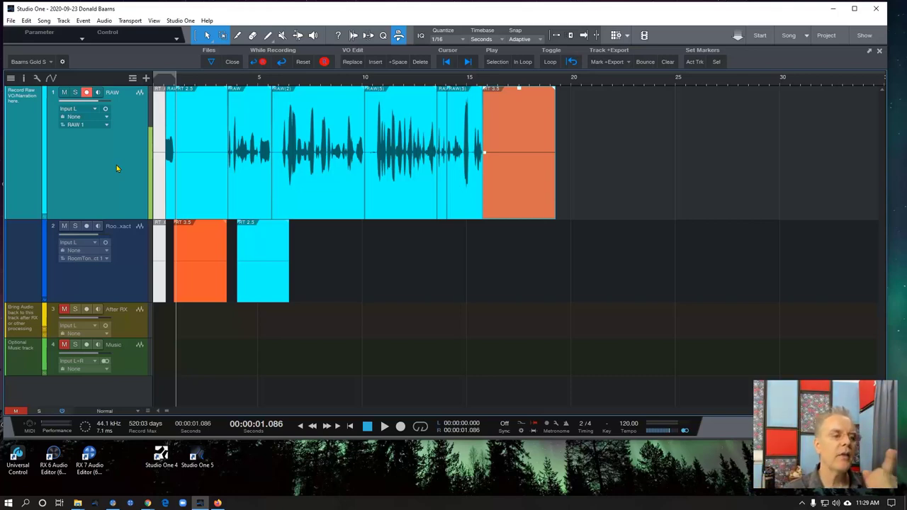
# Recolour the RAW track medium blue so its speech clips stand apart from the cyan RT 2.5 clip
pyautogui.click(255, 202)
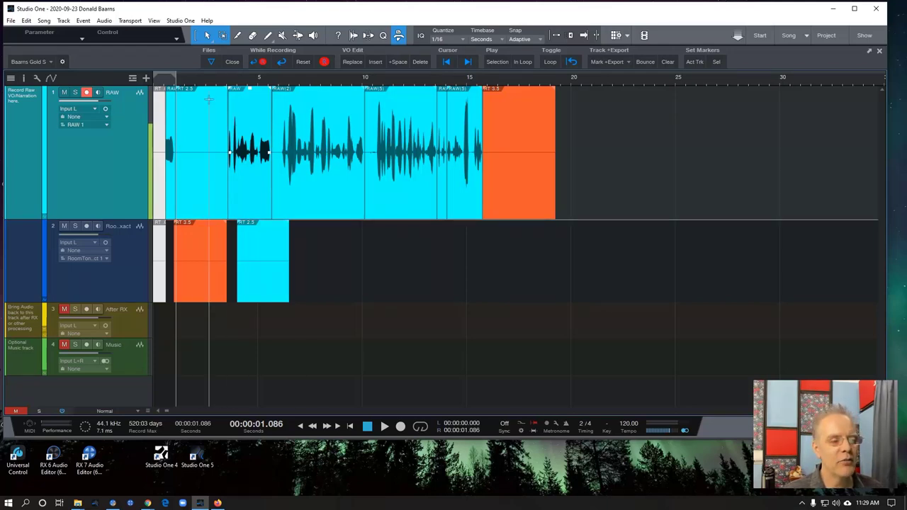
pyautogui.scroll(2, 186, 85)
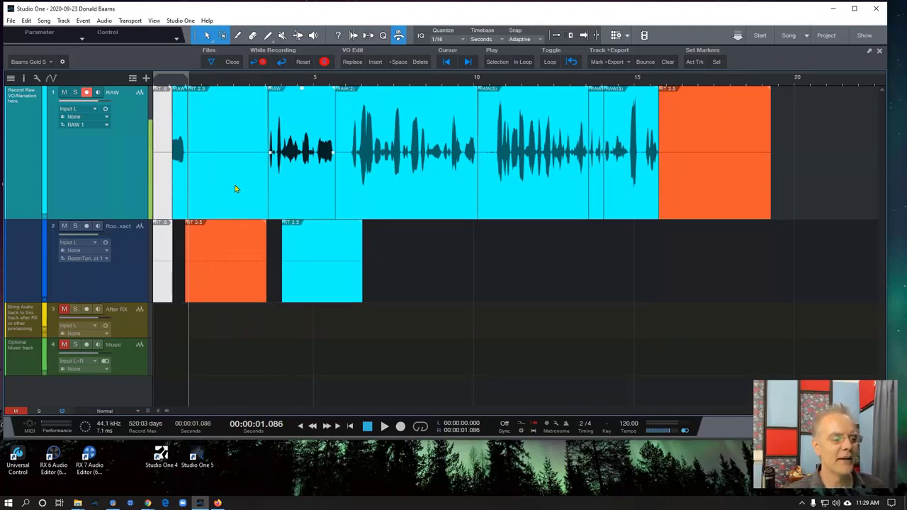
pyautogui.click(43, 151)
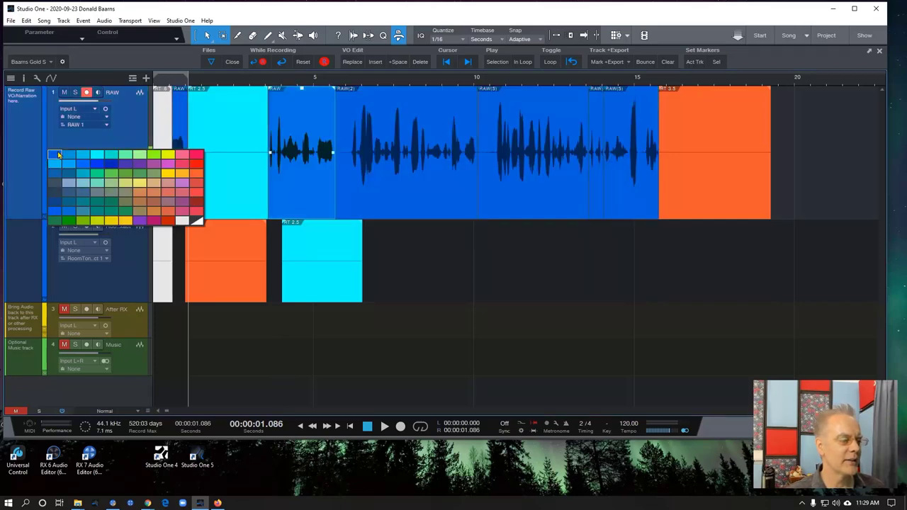
pyautogui.click(59, 154)
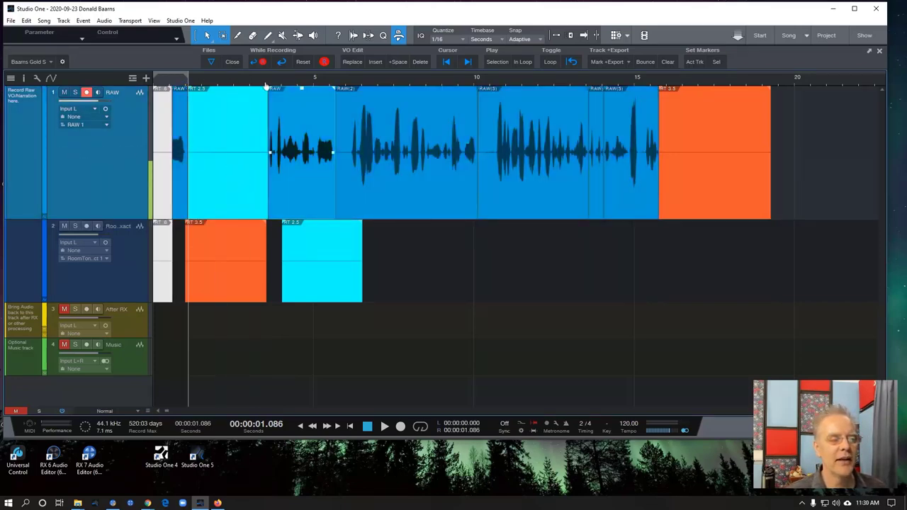
pyautogui.press('e')
pyautogui.press('e')
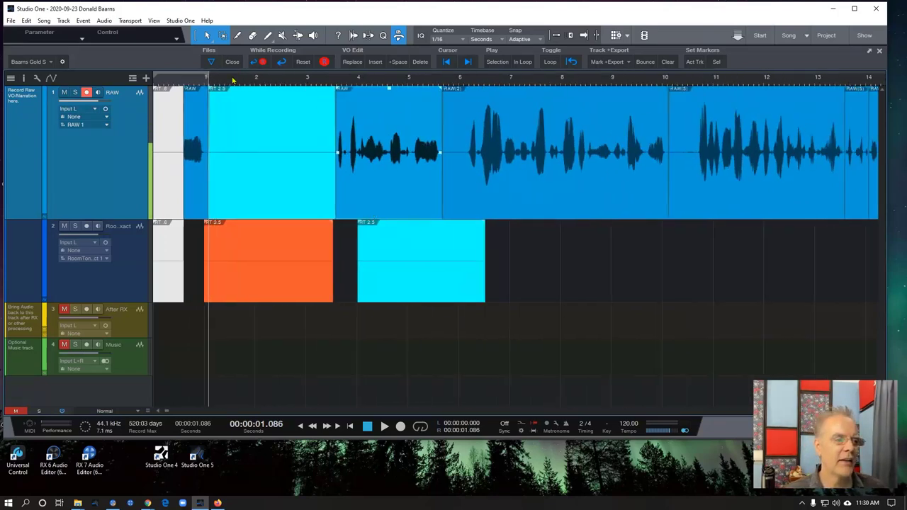
pyautogui.press('w')
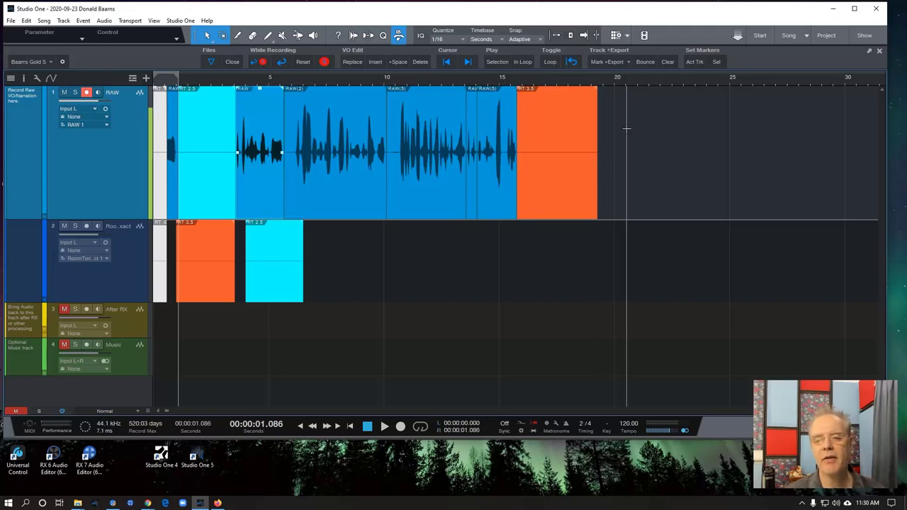
# Show the current song's Media folder in File Explorer
pyautogui.click(78, 503)
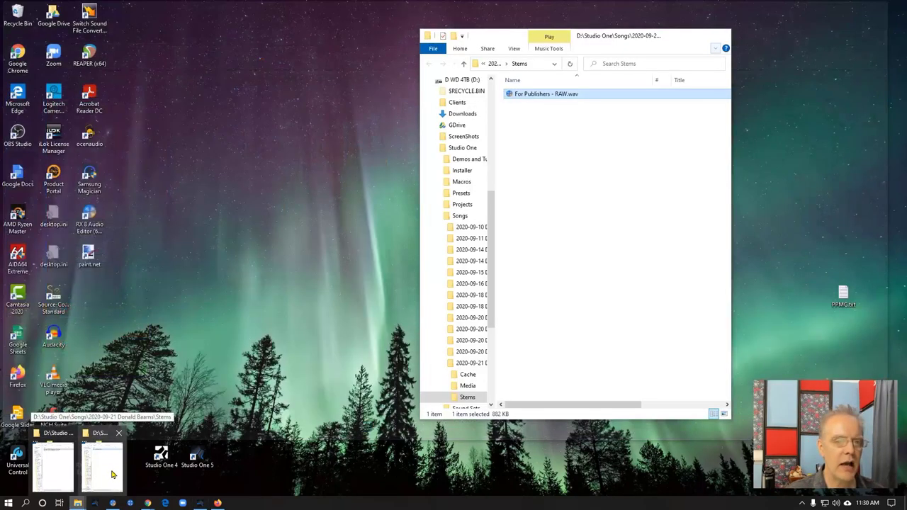
pyautogui.moveTo(67, 479)
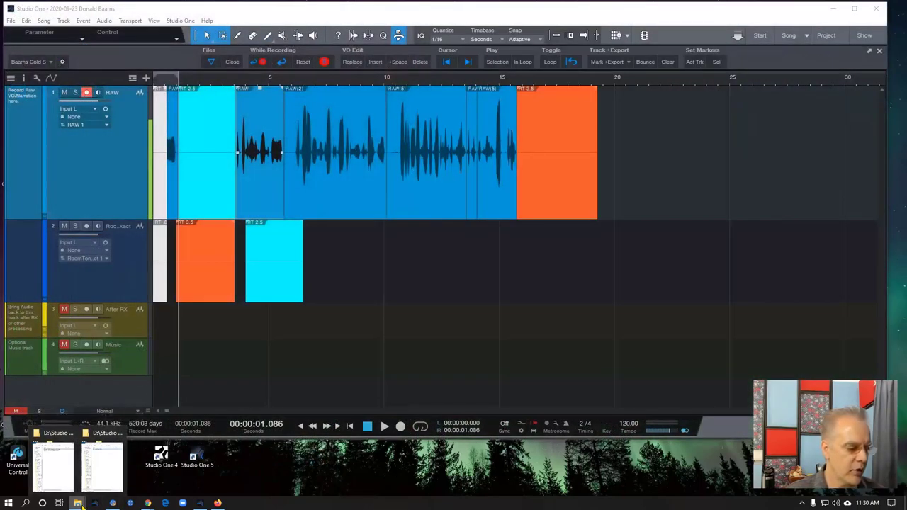
pyautogui.click(200, 503)
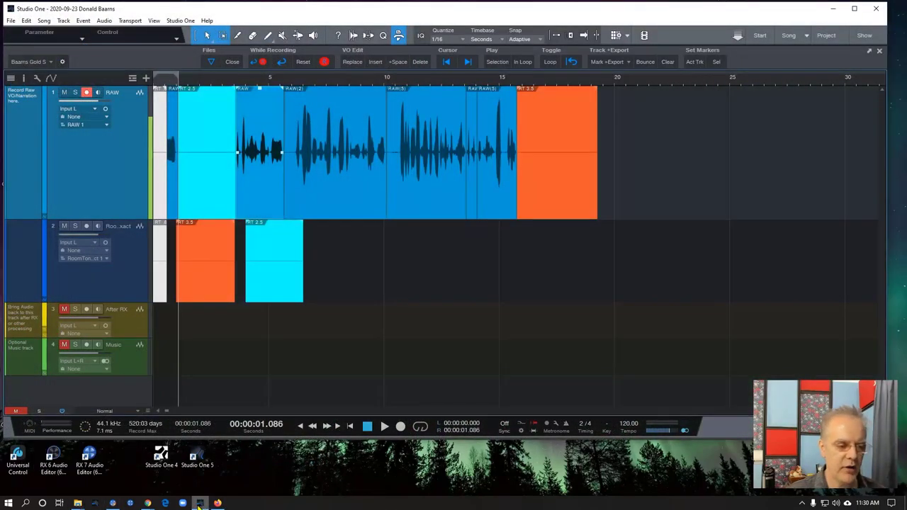
pyautogui.click(45, 21)
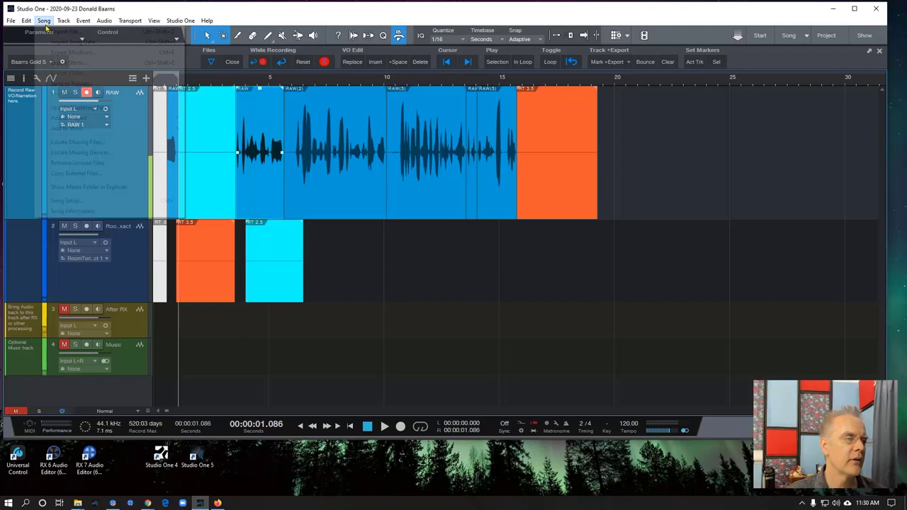
pyautogui.click(68, 187)
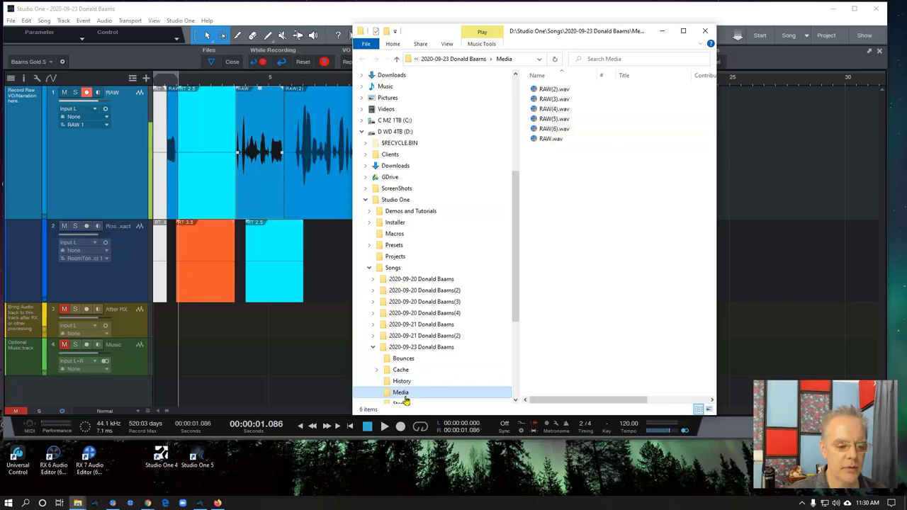
# Copy the 2020-09-23 song folder and widen the File Explorer window to show its file details
pyautogui.click(402, 348)
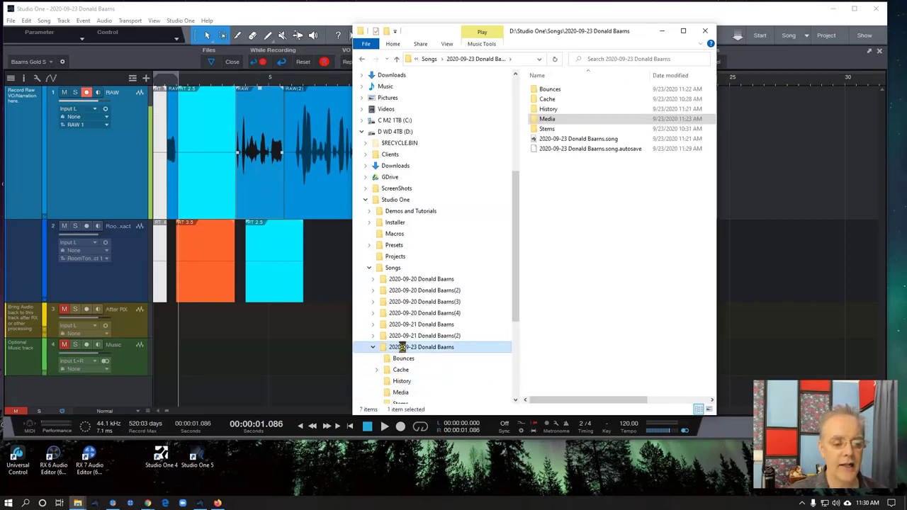
pyautogui.rightClick(403, 351)
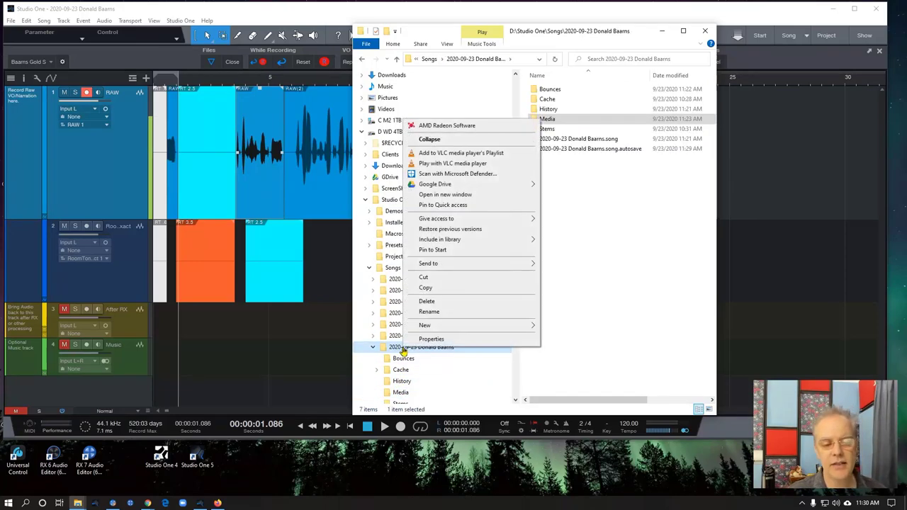
pyautogui.click(431, 288)
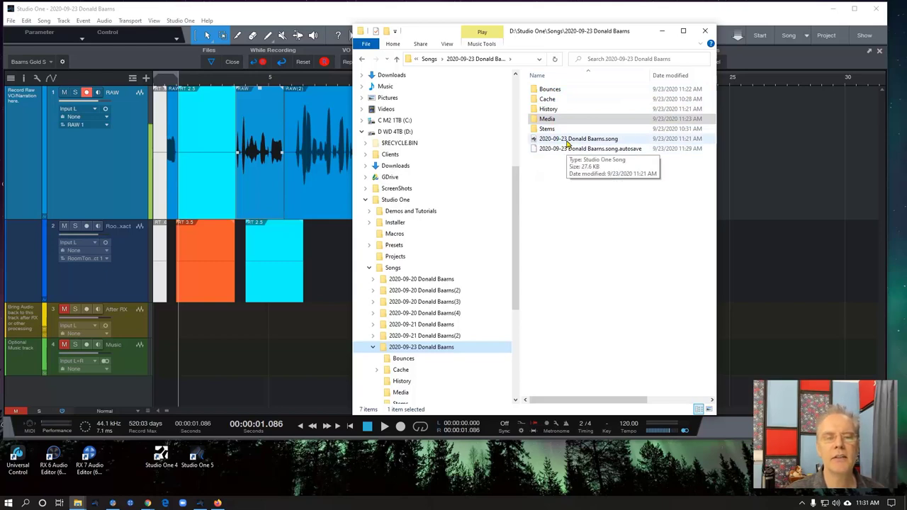
pyautogui.click(559, 118)
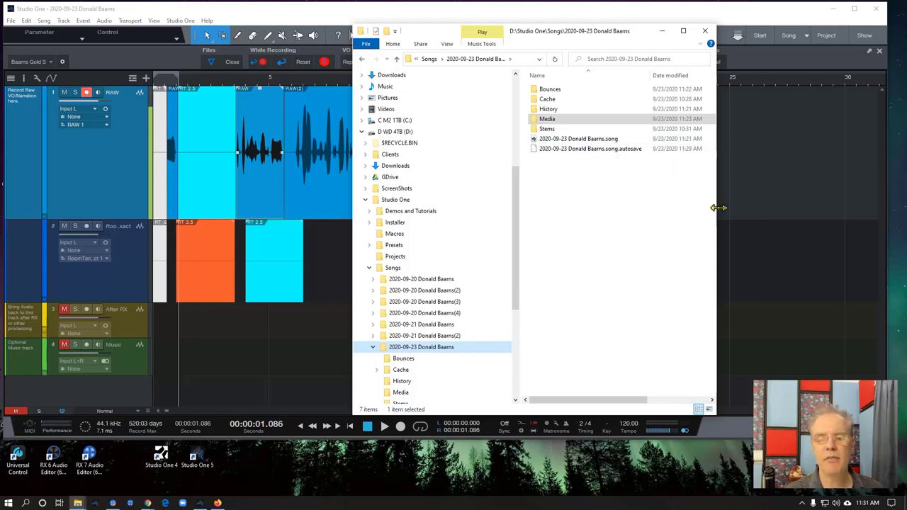
pyautogui.moveTo(718, 208); pyautogui.dragTo(824, 192)
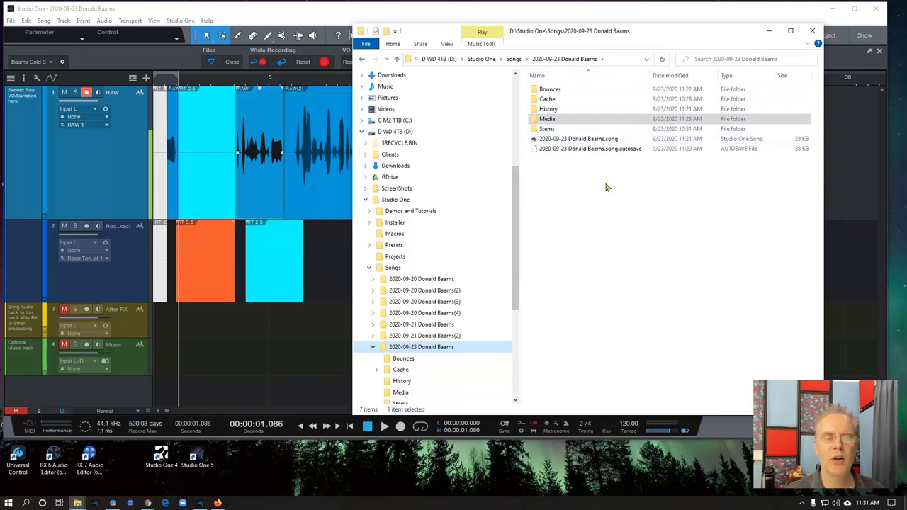
# Examine the RAW WAV recordings in the Media folder and the .song file in the 2020-09-23 song folder
pyautogui.doubleClick(545, 119)
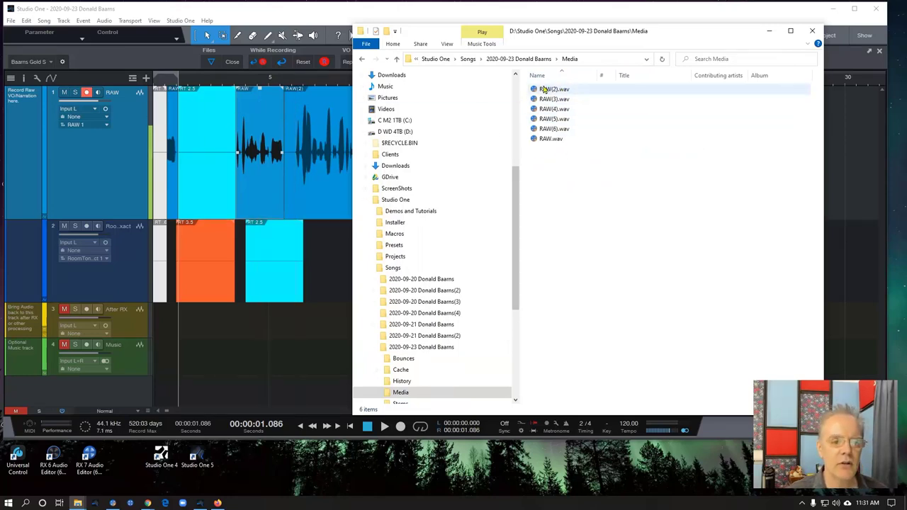
pyautogui.moveTo(548, 90); pyautogui.dragTo(312, 92)
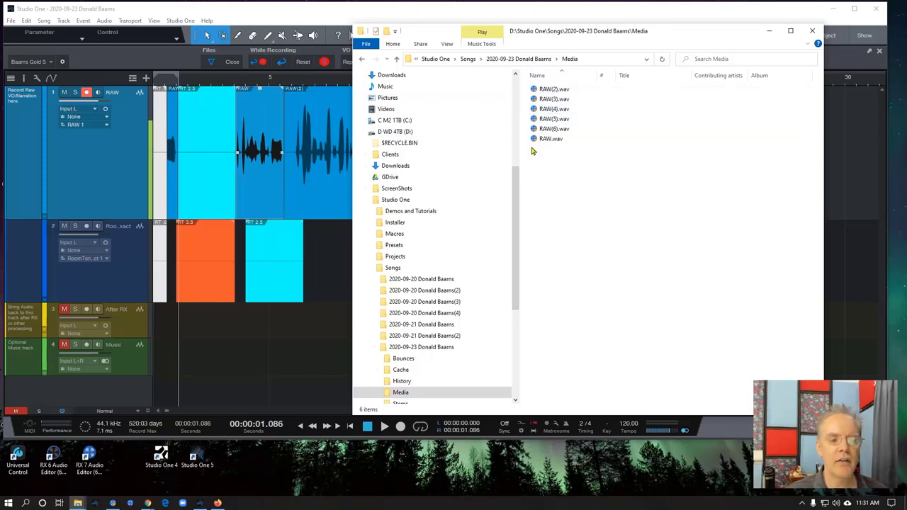
pyautogui.click(406, 352)
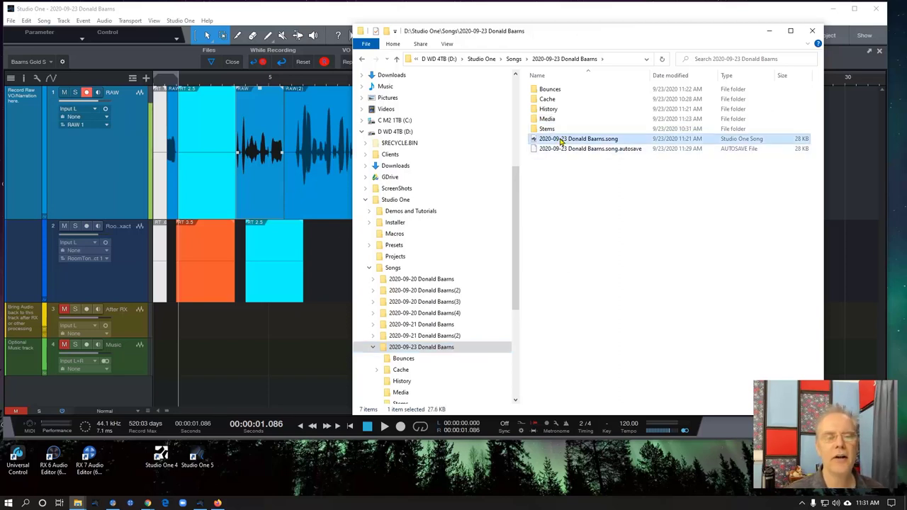
pyautogui.click(560, 141)
pyautogui.moveTo(560, 140); pyautogui.dragTo(289, 177)
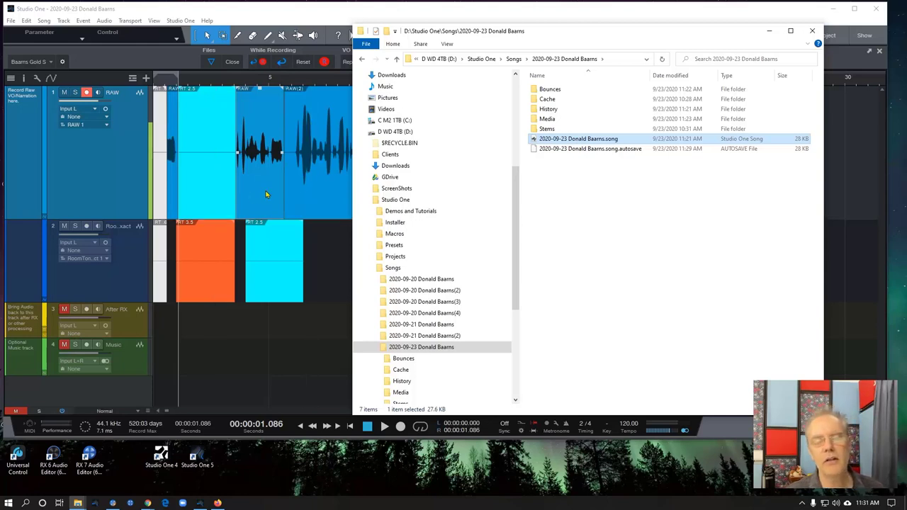
pyautogui.moveTo(567, 148)
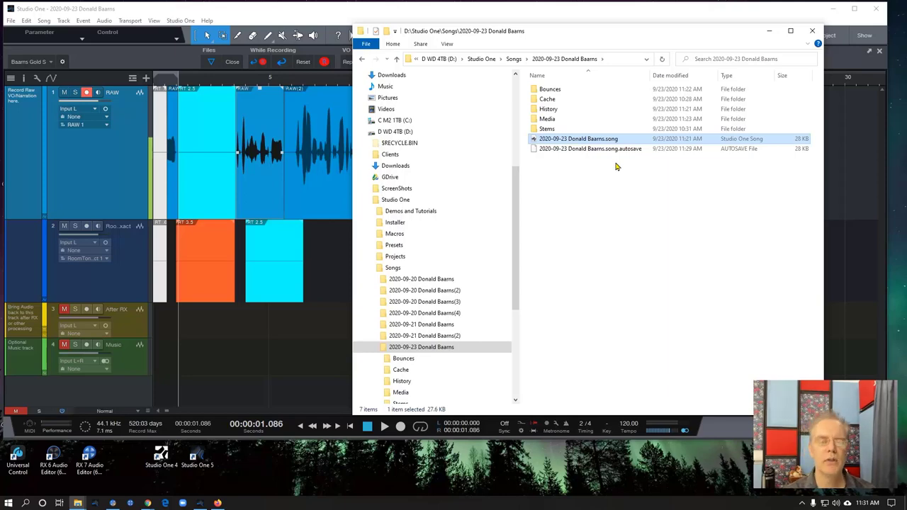
# Examine the autosaved song versions in the History folder with their full file names shown, and return to the song folder
pyautogui.doubleClick(567, 109)
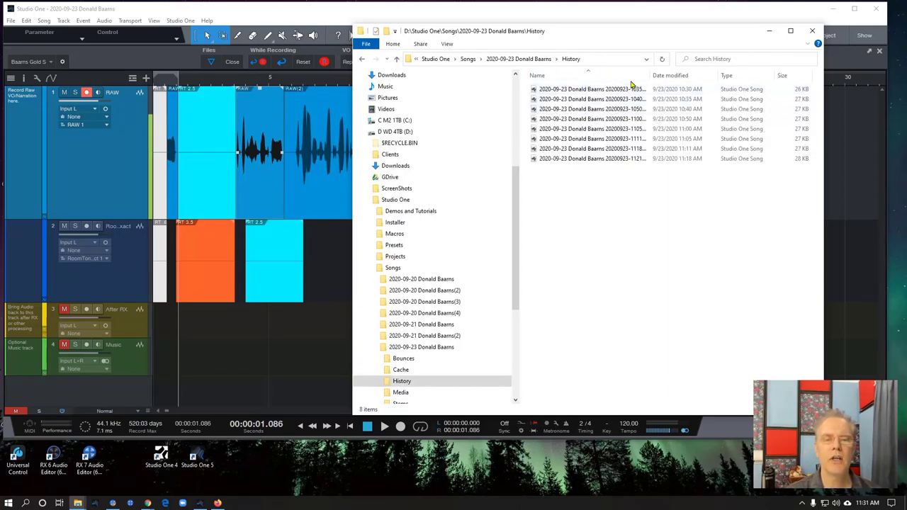
pyautogui.moveTo(651, 73); pyautogui.dragTo(754, 82)
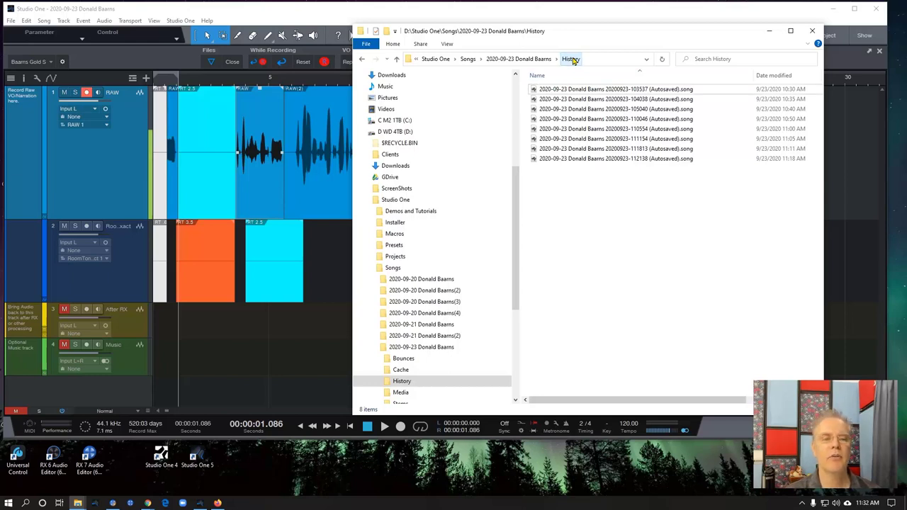
pyautogui.click(521, 59)
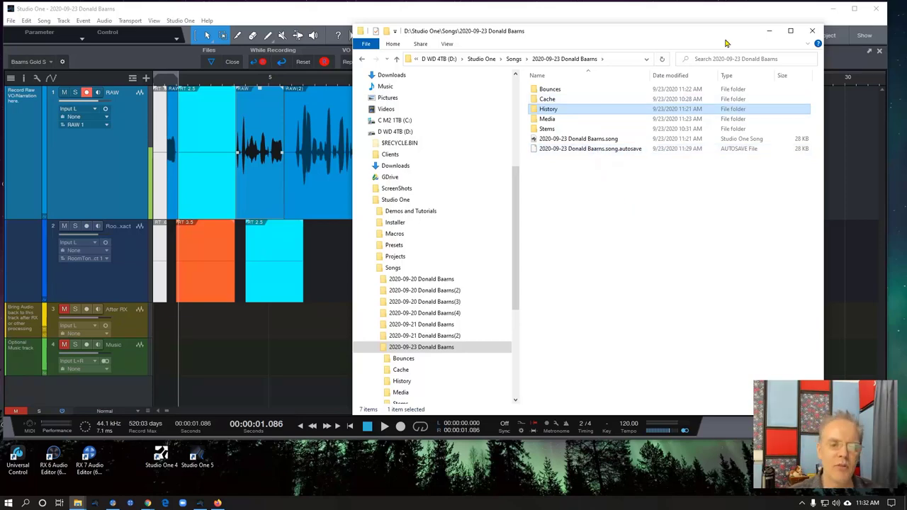
# View the room tone file in the song's Bounces folder and return to Studio One
pyautogui.moveTo(716, 26); pyautogui.dragTo(716, 147)
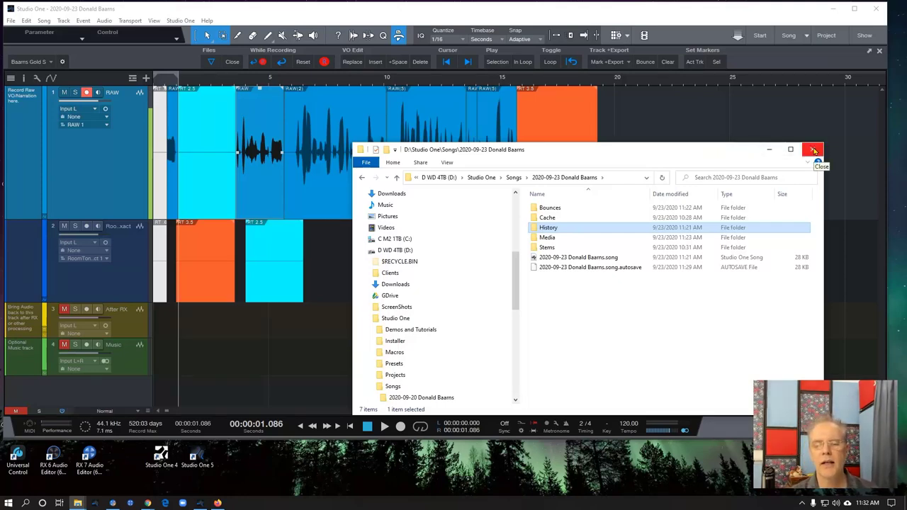
pyautogui.doubleClick(570, 209)
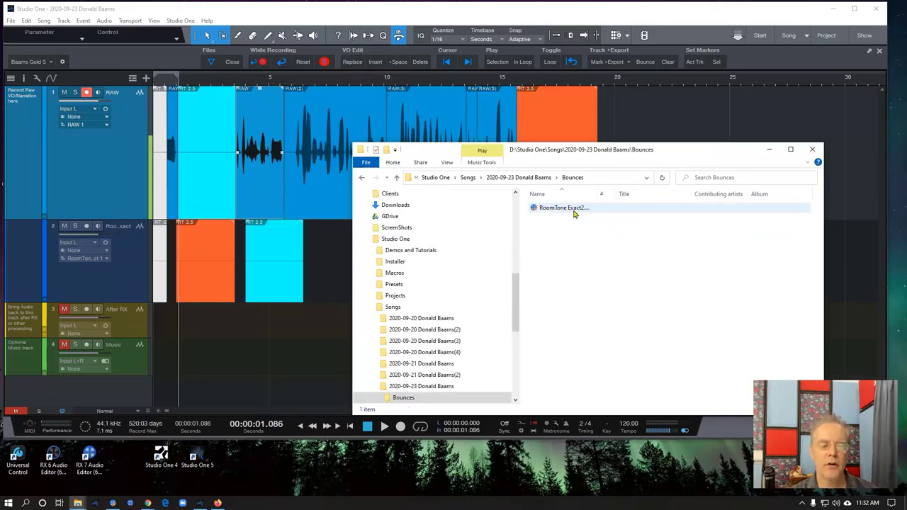
pyautogui.click(770, 151)
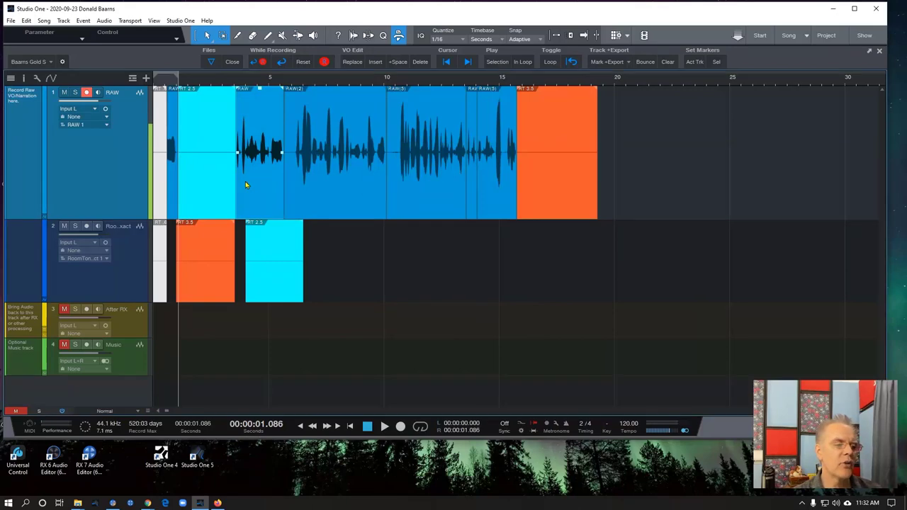
# Bounce the RAW track's events into one clip, and undo the bounce
pyautogui.click(645, 61)
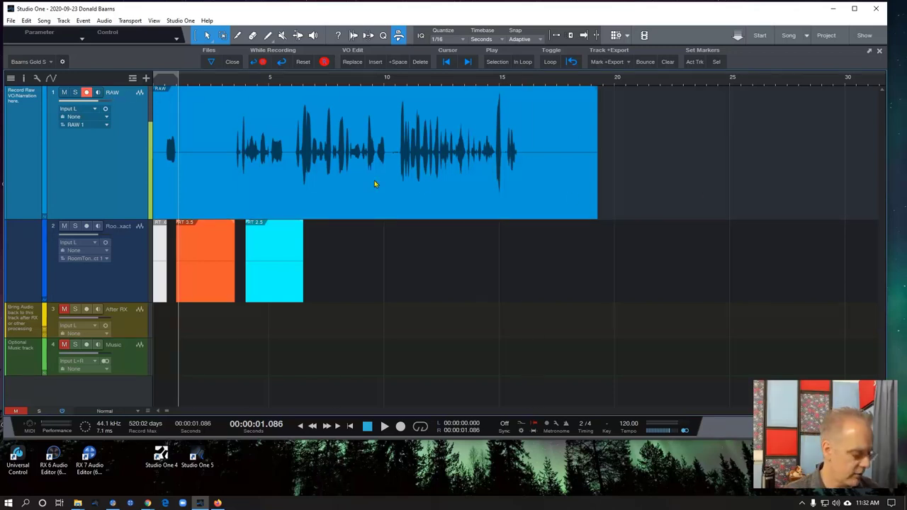
pyautogui.hotkey('ctrl', 'z')
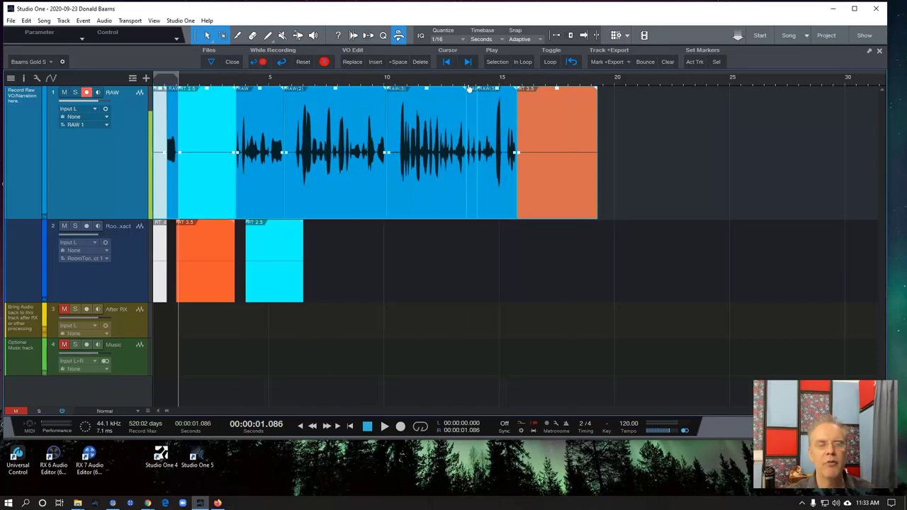
# Duplicate the RAW track complete with its contents and bounce the enlarged copy's events into one continuous clip
pyautogui.rightClick(113, 168)
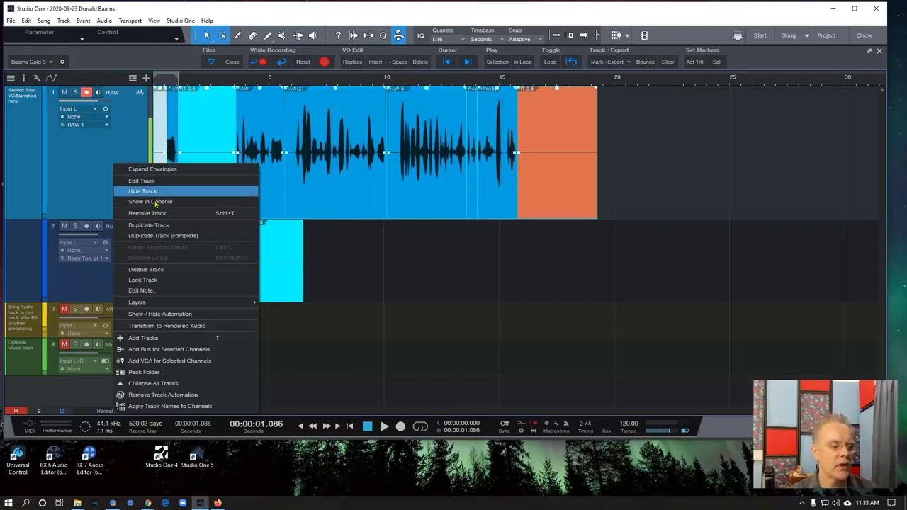
pyautogui.click(170, 236)
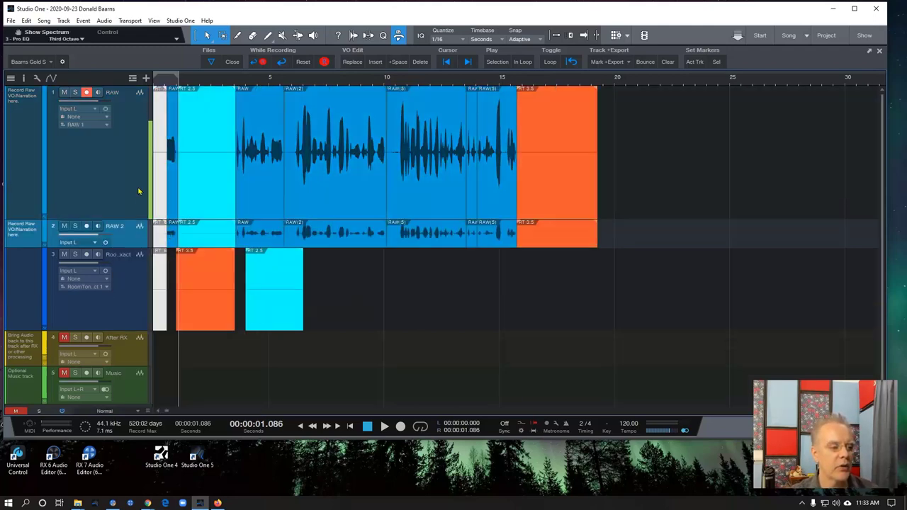
pyautogui.moveTo(134, 221); pyautogui.dragTo(142, 103)
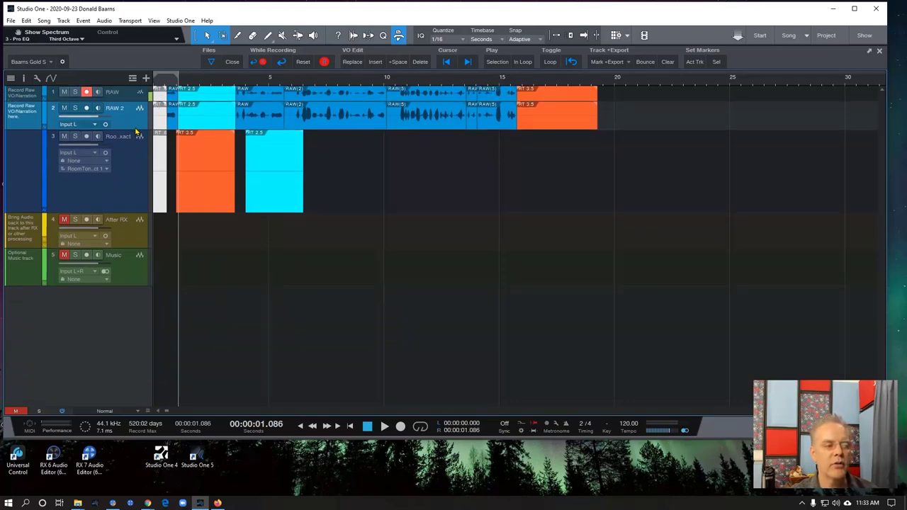
pyautogui.moveTo(131, 128); pyautogui.dragTo(137, 224)
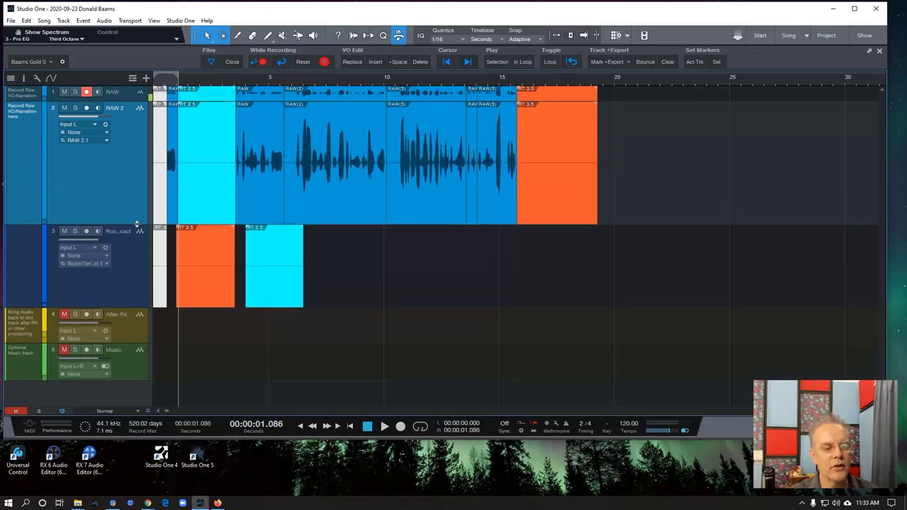
pyautogui.click(646, 61)
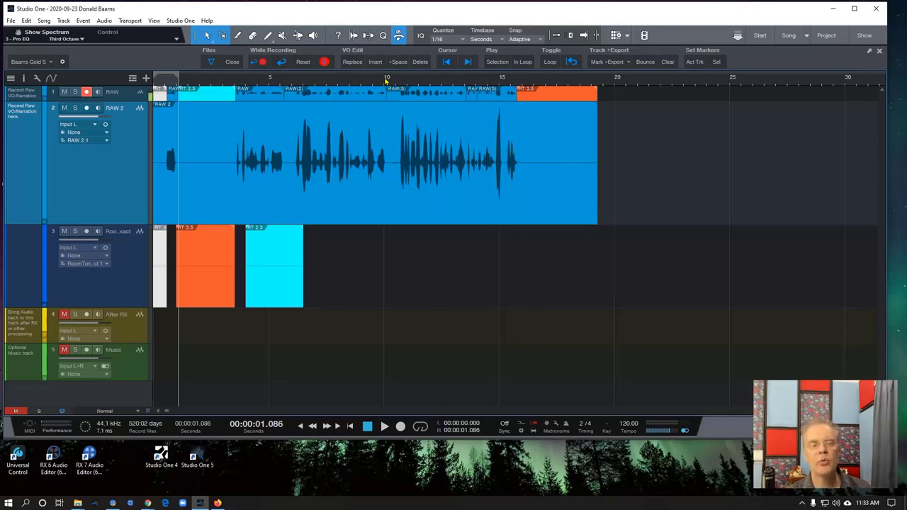
# Enlarge the RAW track and shift the boundary between its RAW(2) and RAW(5) events to about 10.19 seconds
pyautogui.moveTo(386, 82); pyautogui.dragTo(429, 106)
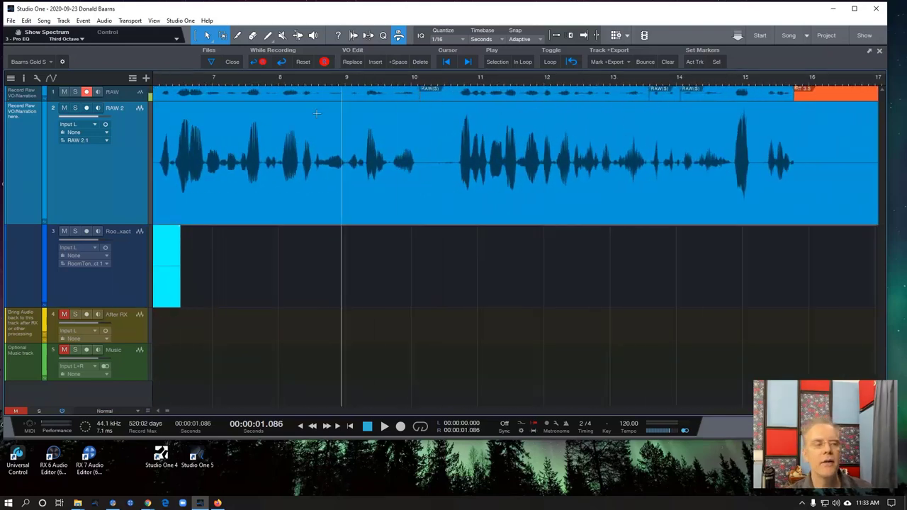
pyautogui.moveTo(126, 102); pyautogui.dragTo(136, 170)
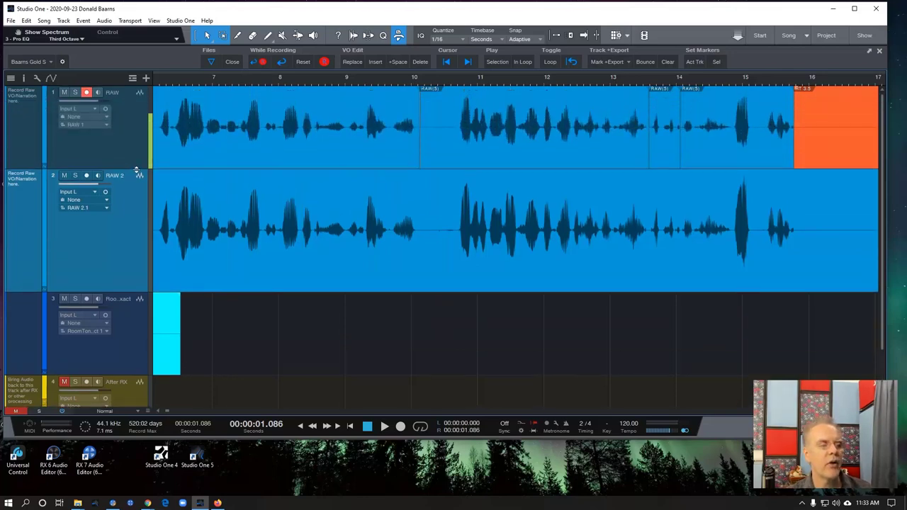
pyautogui.moveTo(420, 160)
pyautogui.mouseDown()
pyautogui.moveTo(433, 158)
pyautogui.moveTo(351, 152)
pyautogui.moveTo(419, 155)
pyautogui.mouseUp()
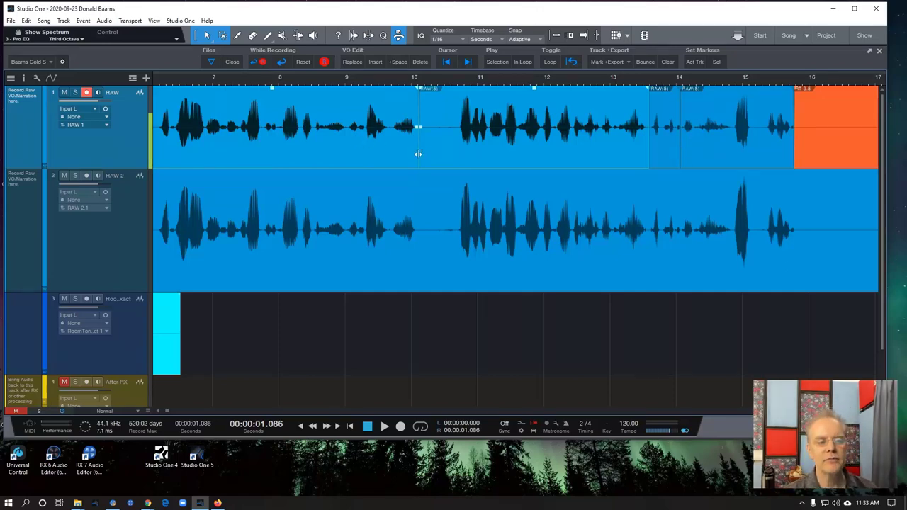
pyautogui.moveTo(419, 154)
pyautogui.mouseDown()
pyautogui.moveTo(430, 151)
pyautogui.moveTo(422, 154)
pyautogui.mouseUp()
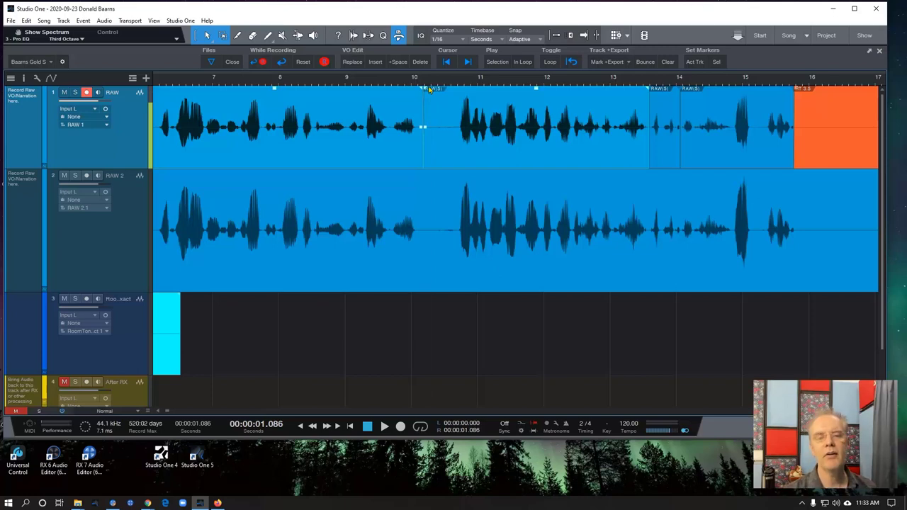
pyautogui.click(435, 174)
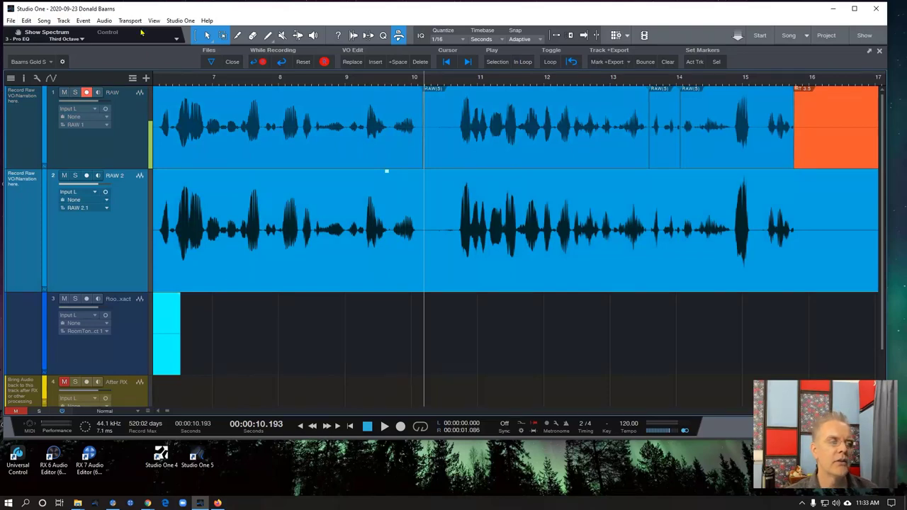
# Show the song's media folder in File Explorer and locate RAW 2.wav in the Bounces folder
pyautogui.click(43, 20)
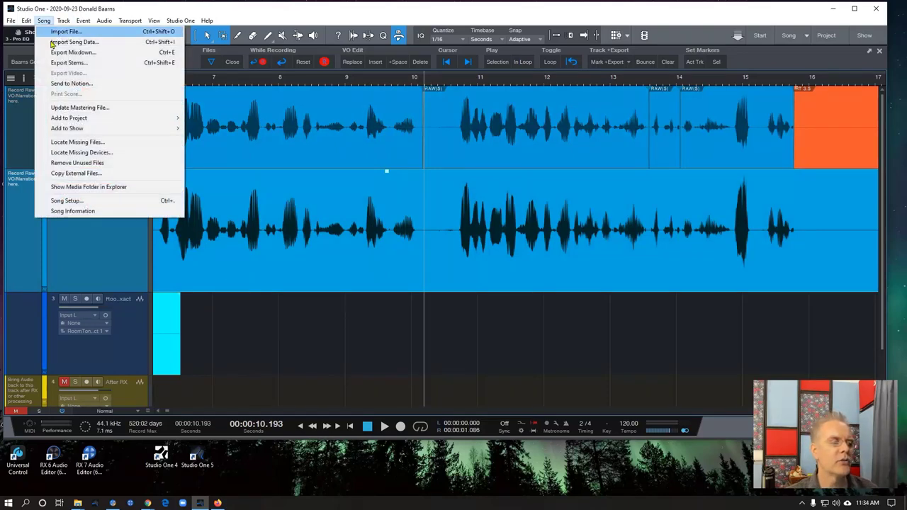
pyautogui.click(83, 188)
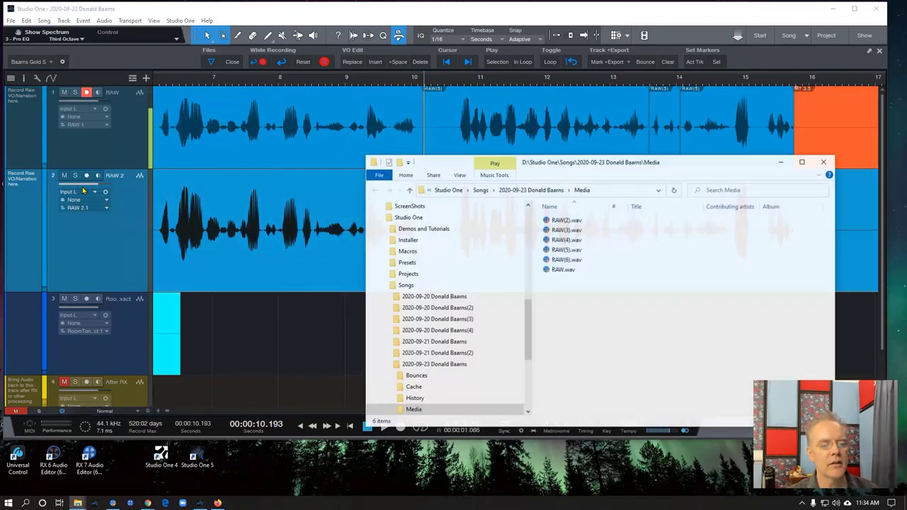
pyautogui.click(424, 377)
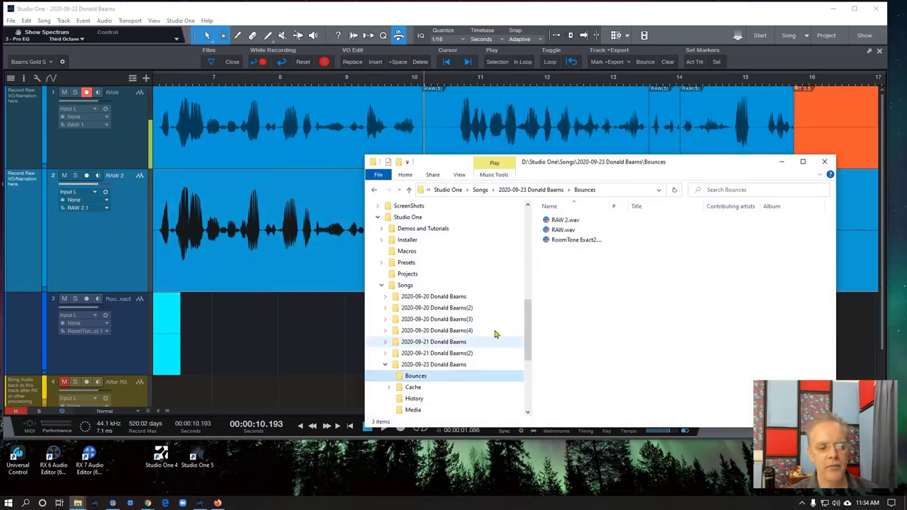
pyautogui.moveTo(611, 207); pyautogui.dragTo(678, 207)
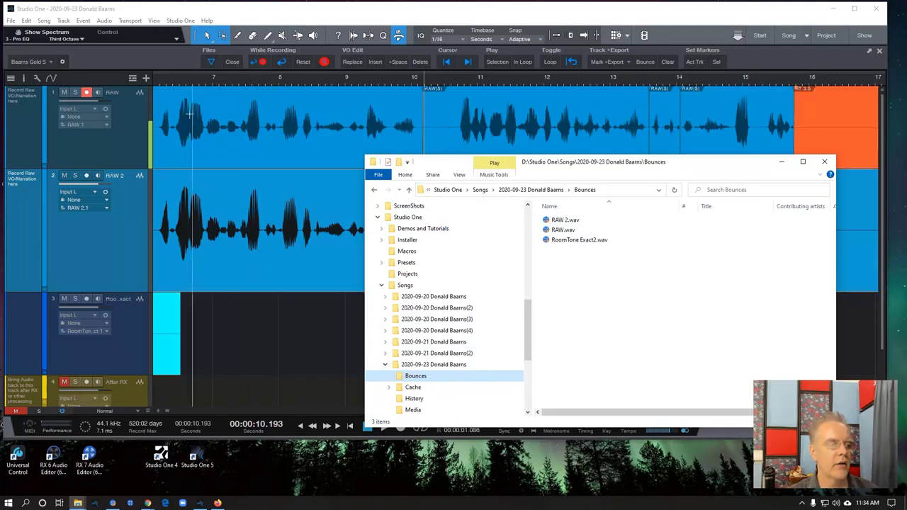
pyautogui.click(565, 221)
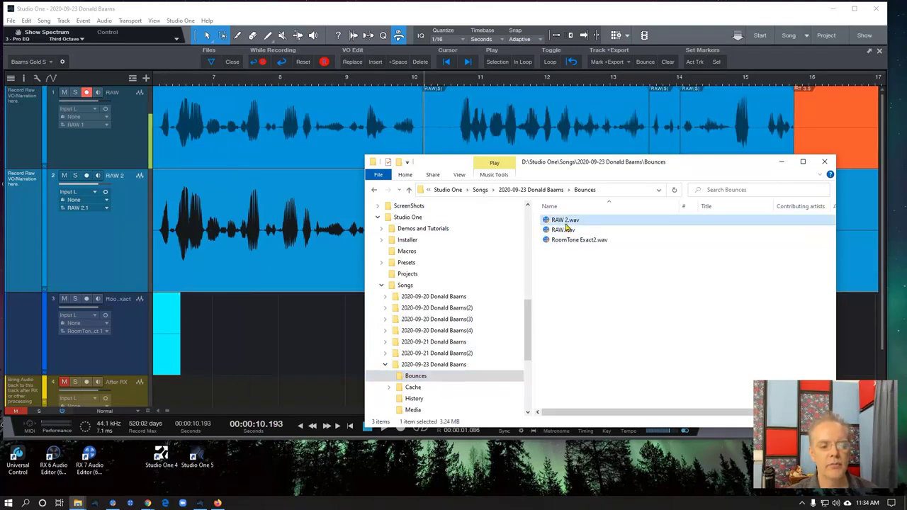
# Compare the full RAW 2 clip on the timeline with RAW 2.wav in the Bounces folder, and close File Explorer
pyautogui.click(306, 99)
pyautogui.scroll(-5, 307, 99)
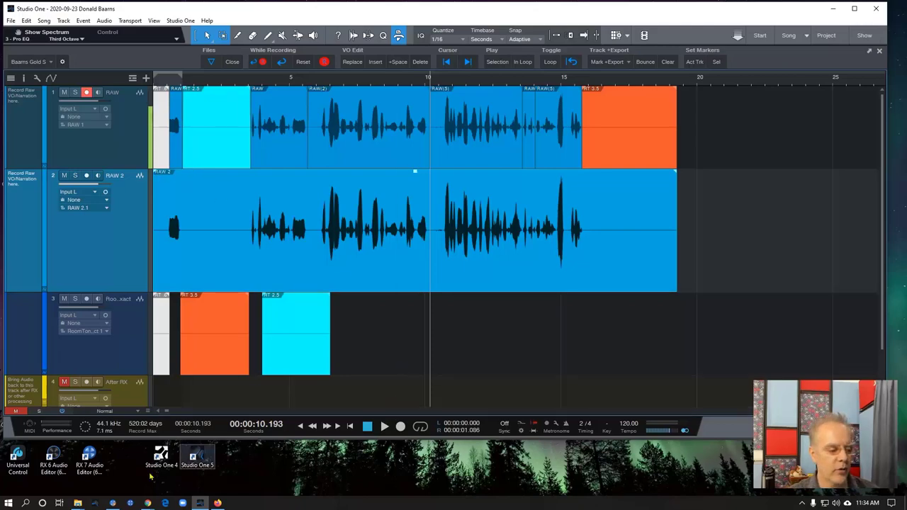
pyautogui.click(78, 503)
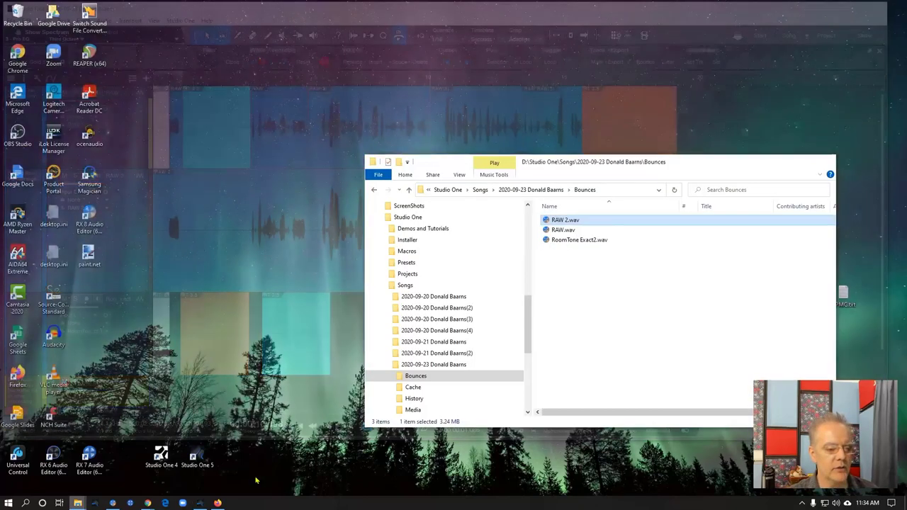
pyautogui.click(234, 485)
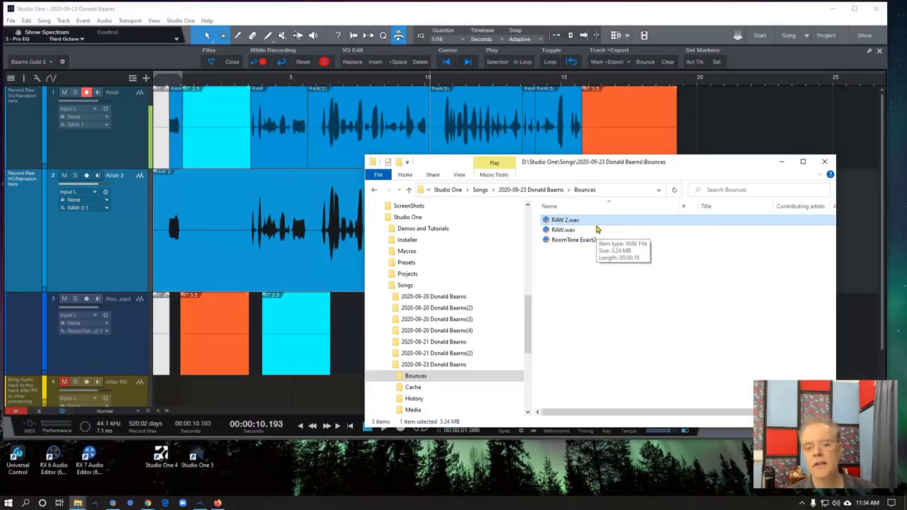
pyautogui.click(824, 161)
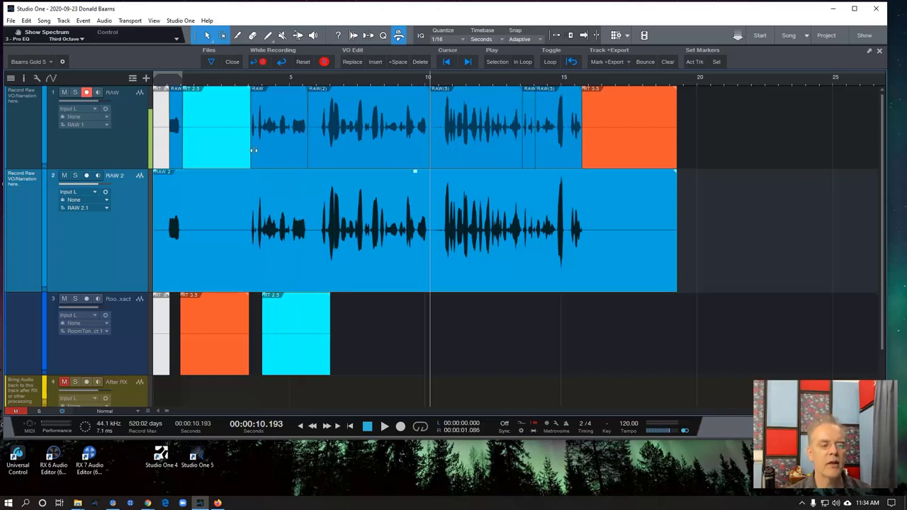
# Compare the edited RAW track with the bounced RAW 2 clip, highlighting its trailing silence from about 16.18 to 19.66 seconds
pyautogui.scroll(3, 190, 82)
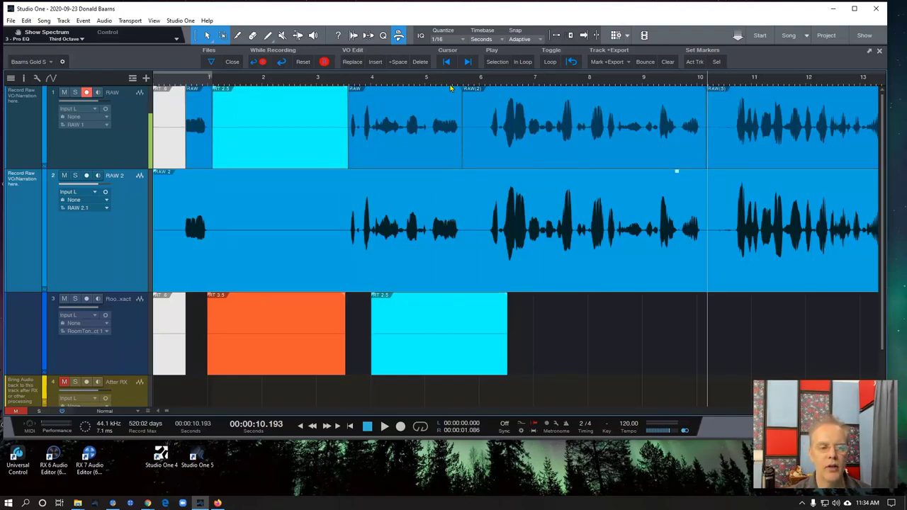
pyautogui.press('w')
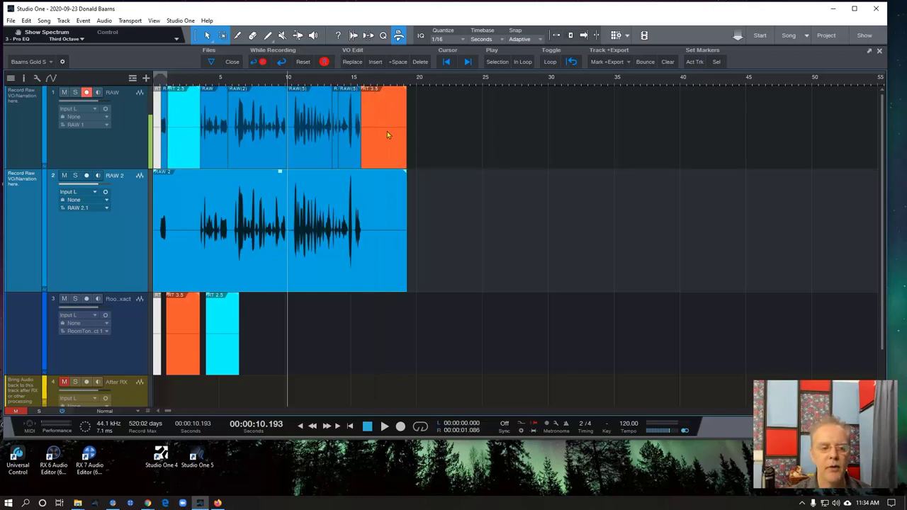
pyautogui.moveTo(367, 206); pyautogui.dragTo(411, 225)
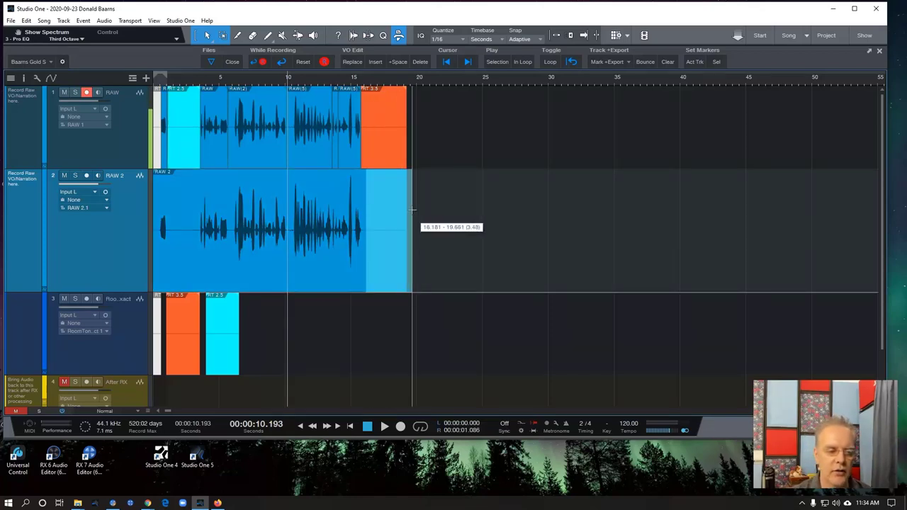
pyautogui.click(298, 263)
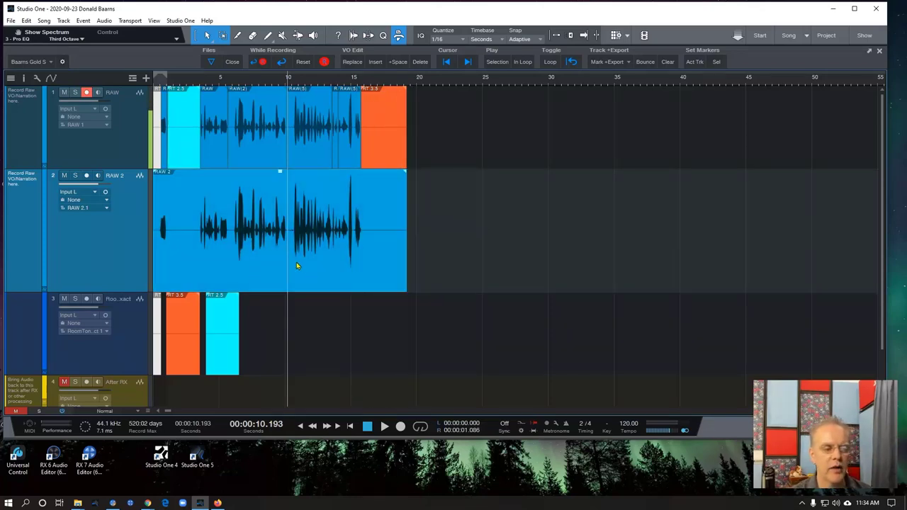
pyautogui.rightClick(210, 203)
pyautogui.click(383, 215)
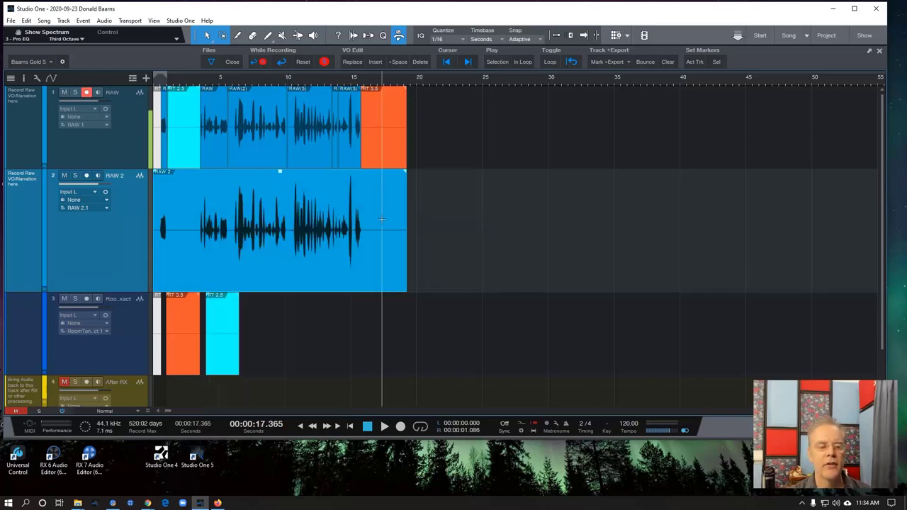
pyautogui.moveTo(363, 206); pyautogui.dragTo(413, 205)
pyautogui.click(199, 202)
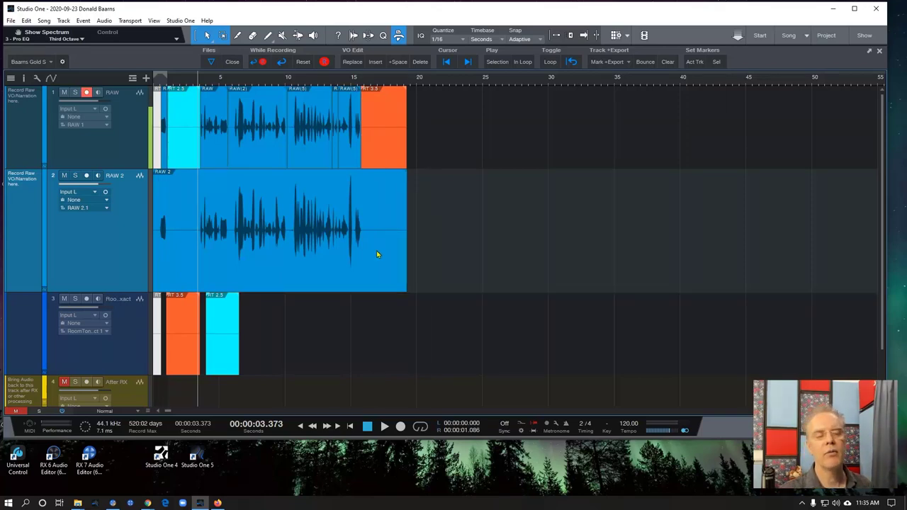
# Reduce the height of the RAW 2 track and remove it from the song
pyautogui.moveTo(128, 294); pyautogui.dragTo(143, 231)
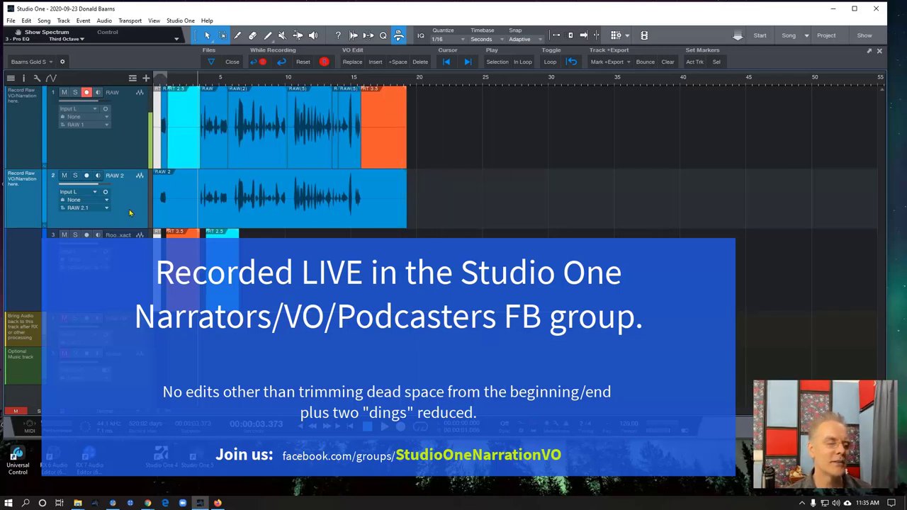
pyautogui.rightClick(130, 212)
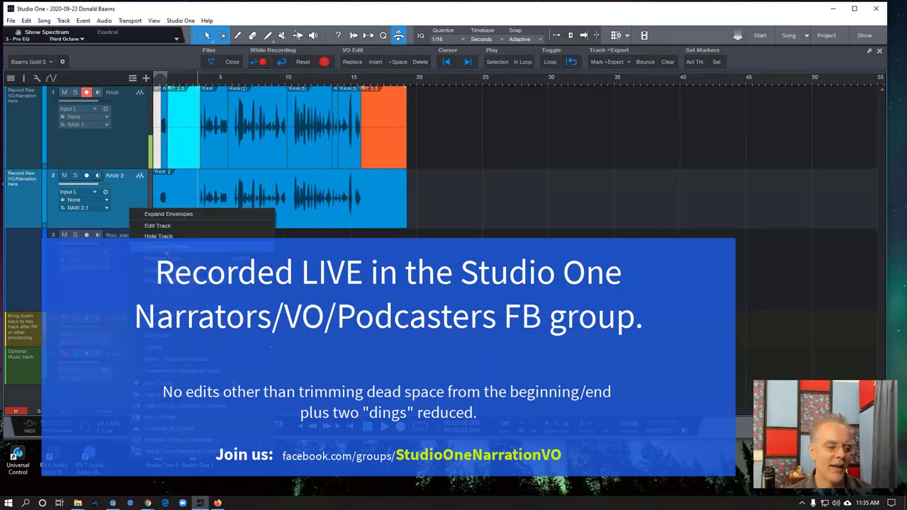
pyautogui.click(167, 258)
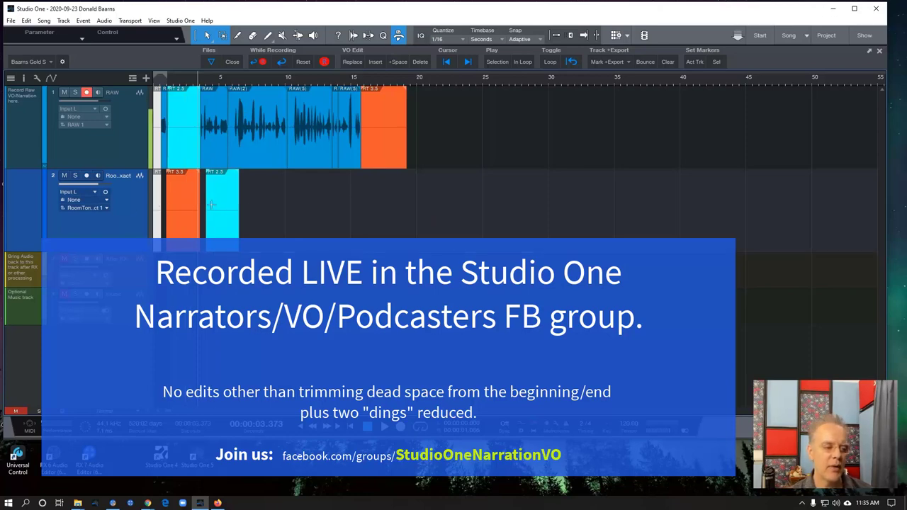
# Bounce the RT clips on the RoomTone Exact track into one clip, and undo the bounce
pyautogui.click(221, 232)
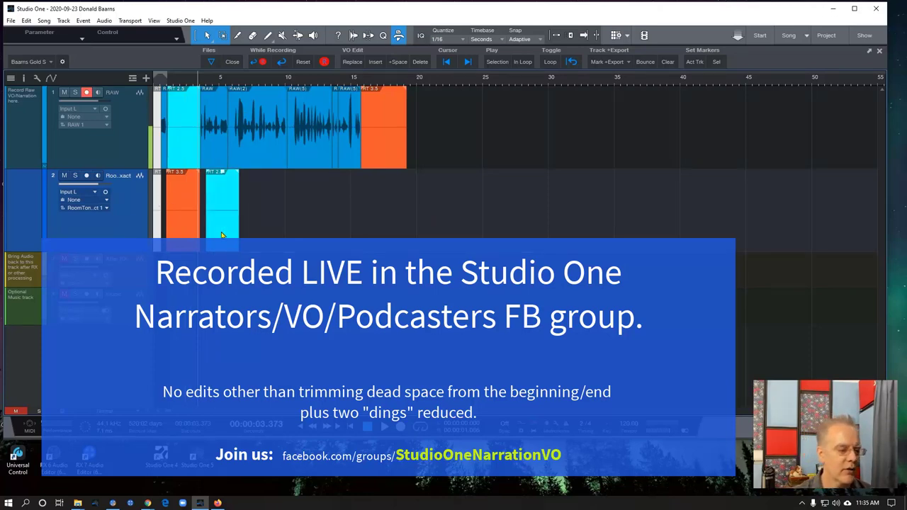
pyautogui.click(648, 65)
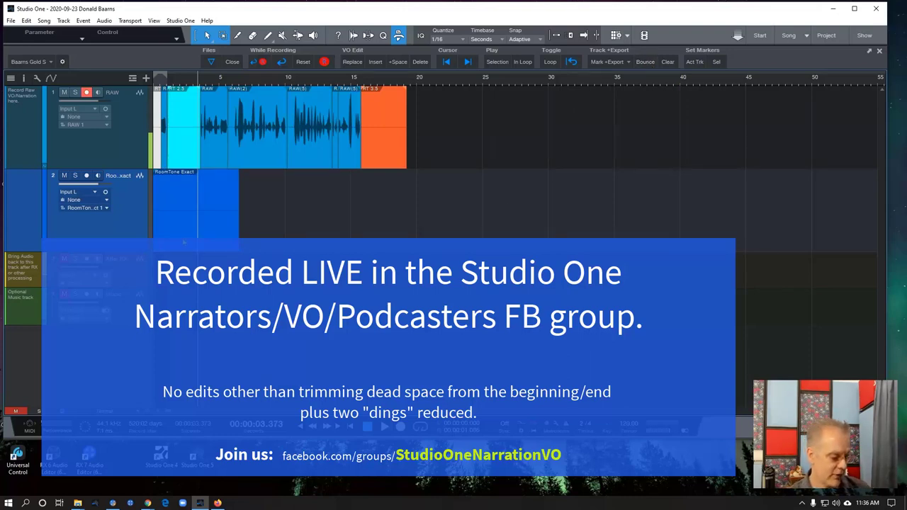
pyautogui.hotkey('ctrl', 'z')
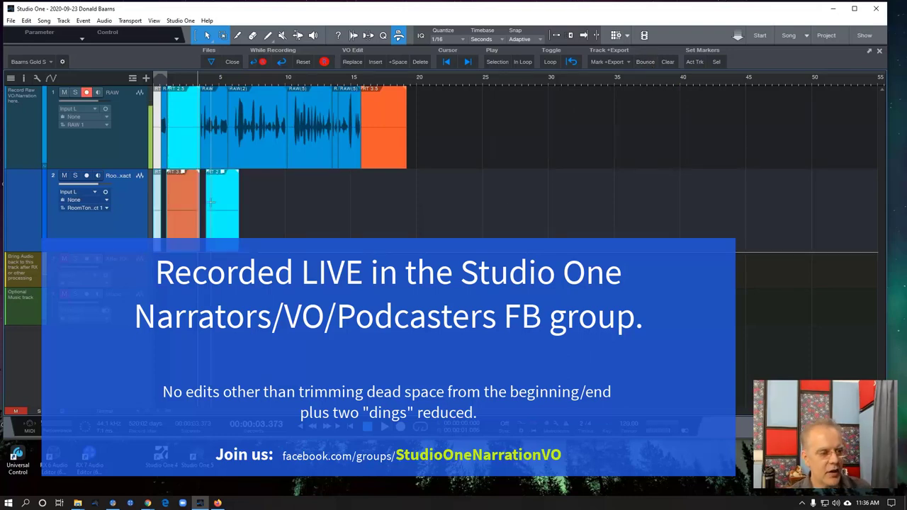